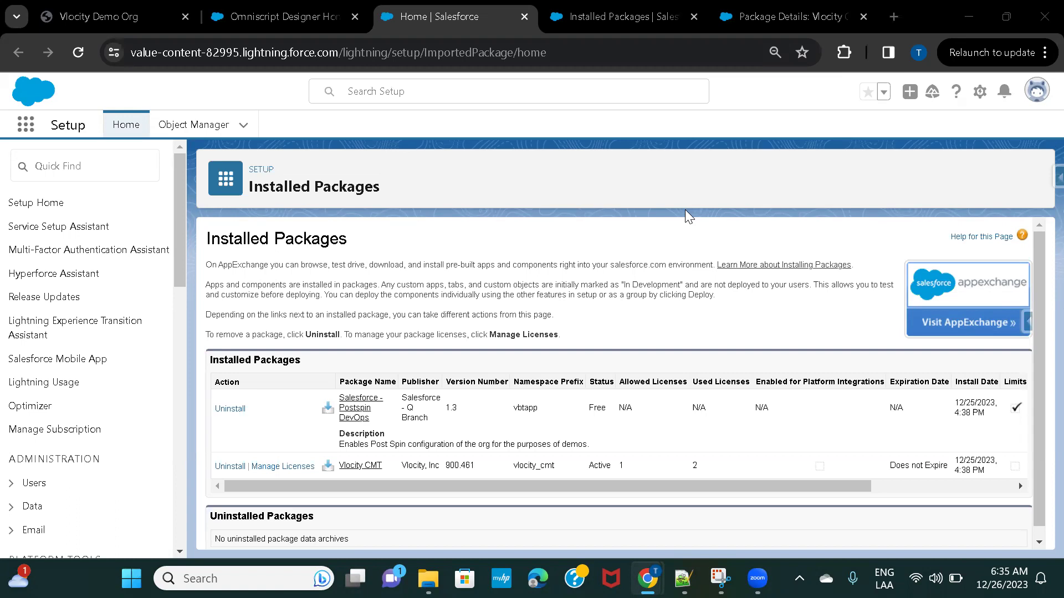
# - Review the OmniScripts list, the Installed Packages list, and the Vlocity CMT package's detail and component pages
pyautogui.click(264, 19)
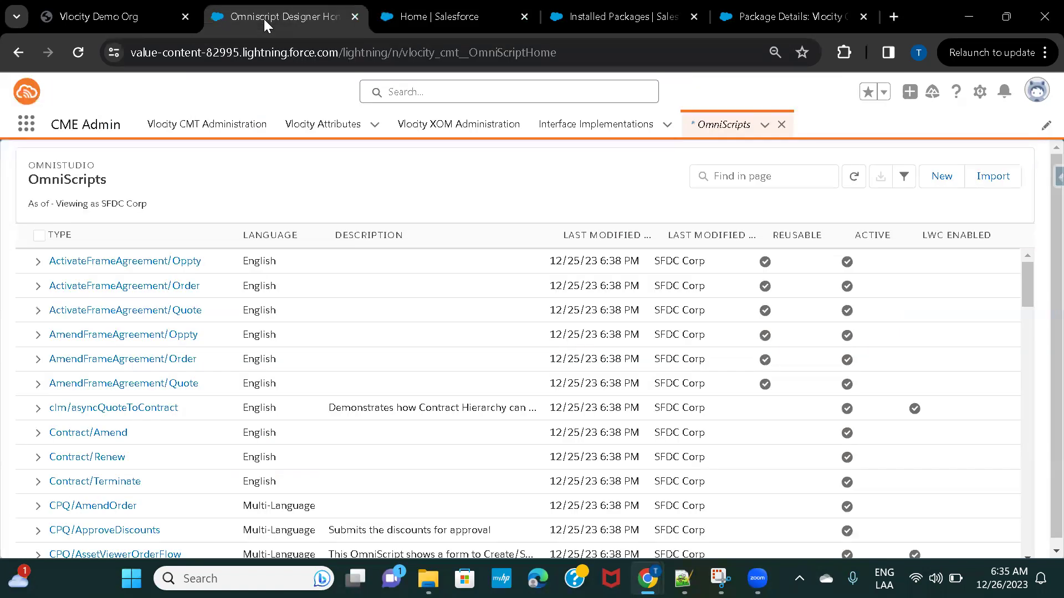
pyautogui.click(427, 17)
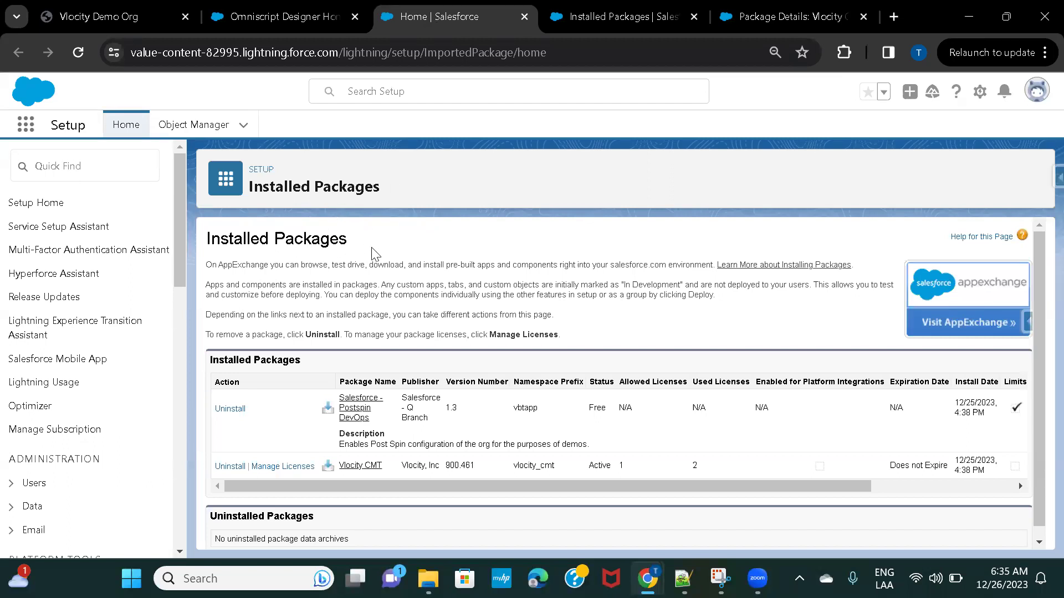
pyautogui.scroll(-1, 372, 252)
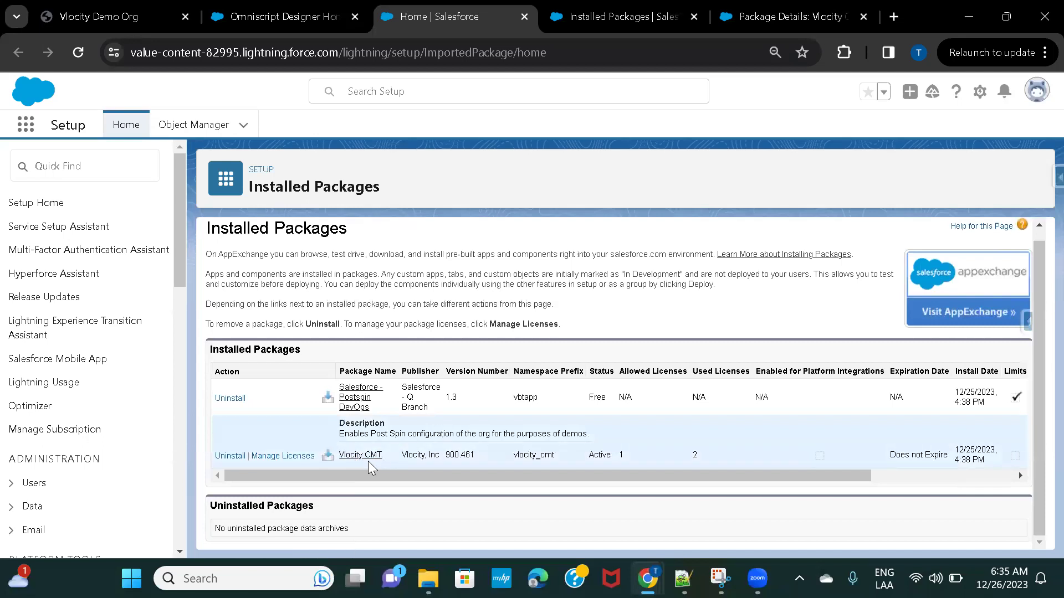
pyautogui.click(596, 14)
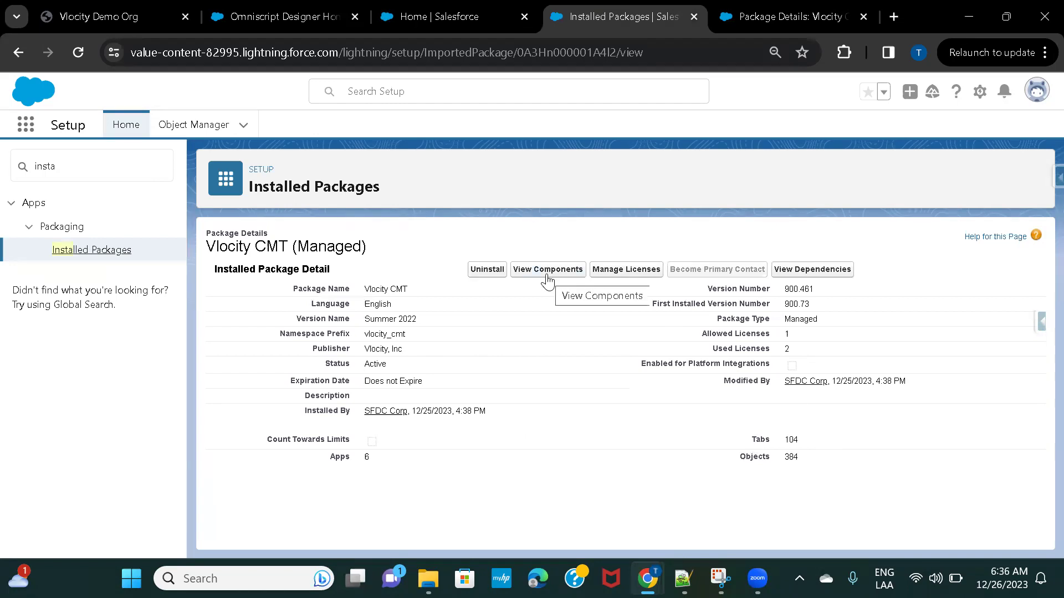
pyautogui.click(762, 13)
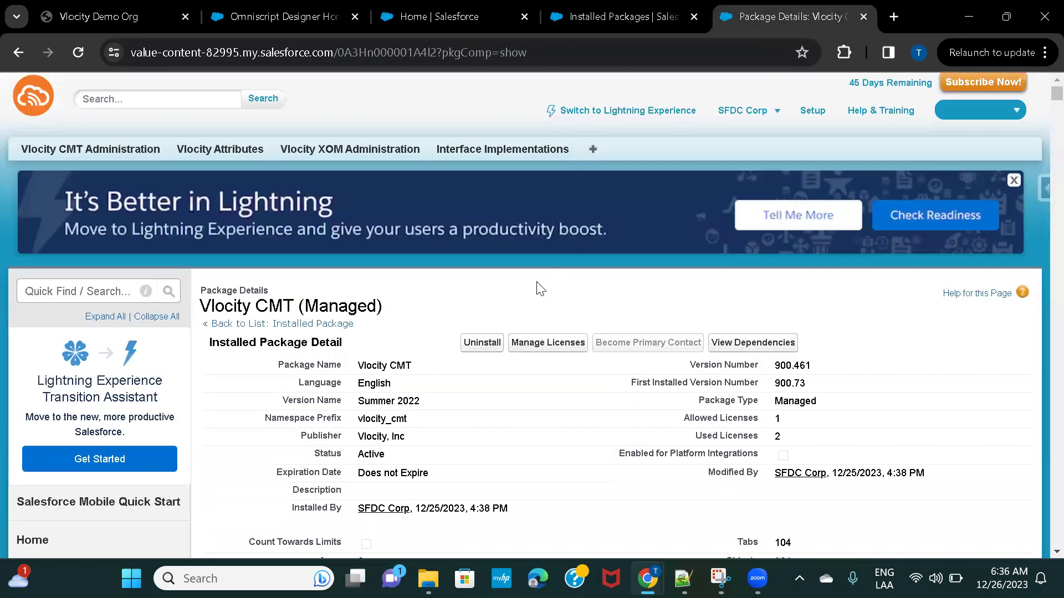
# - Examine the Vlocity CMT package's tab and object counts and its list of metadata components, ending back at the package details
pyautogui.scroll(-4, 540, 288)
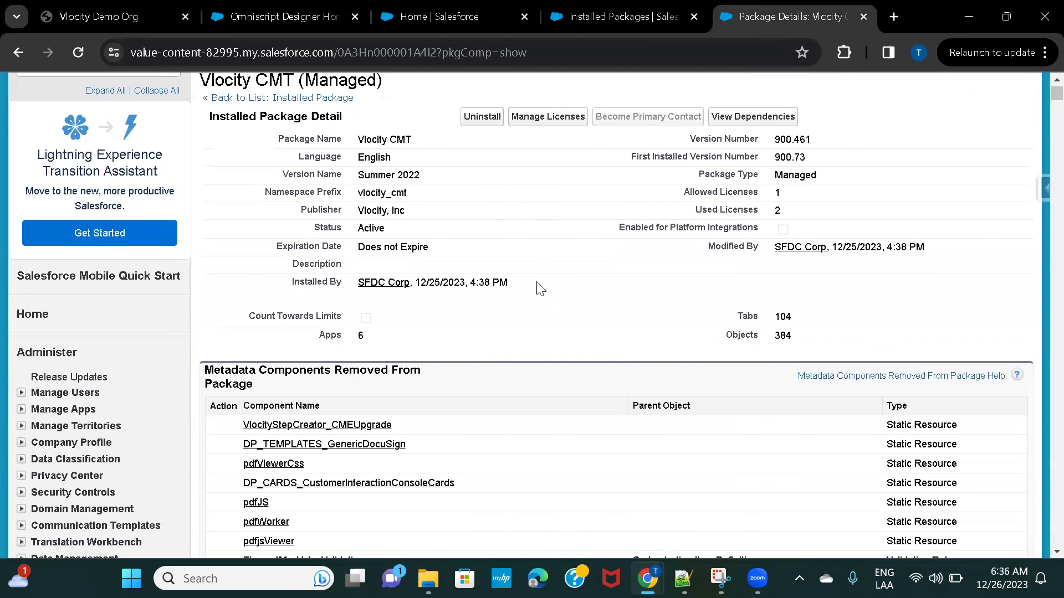
pyautogui.scroll(-1, 540, 288)
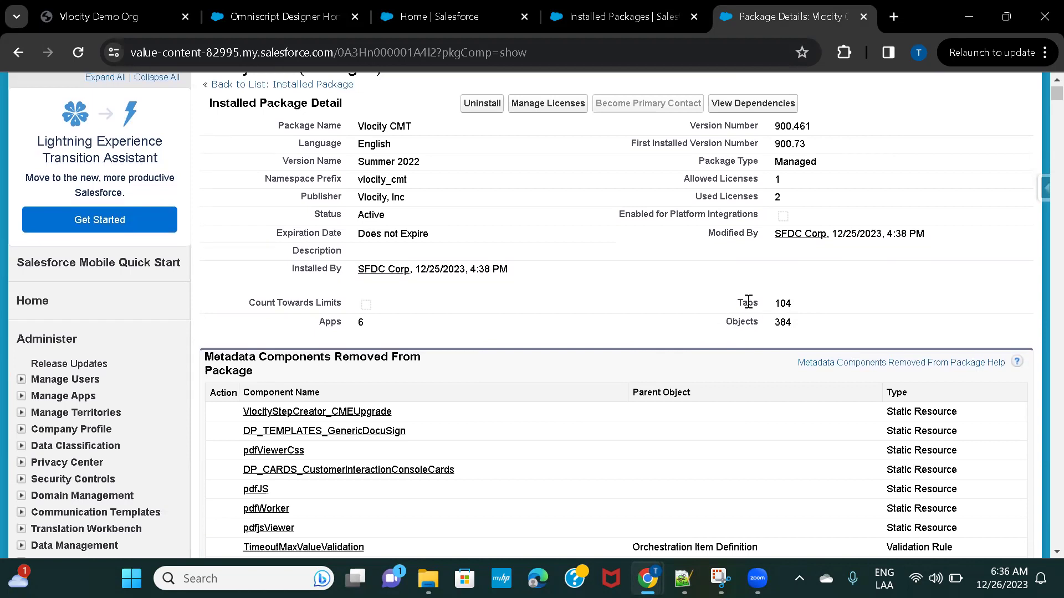
pyautogui.scroll(-15, 748, 302)
pyautogui.scroll(-5, 747, 302)
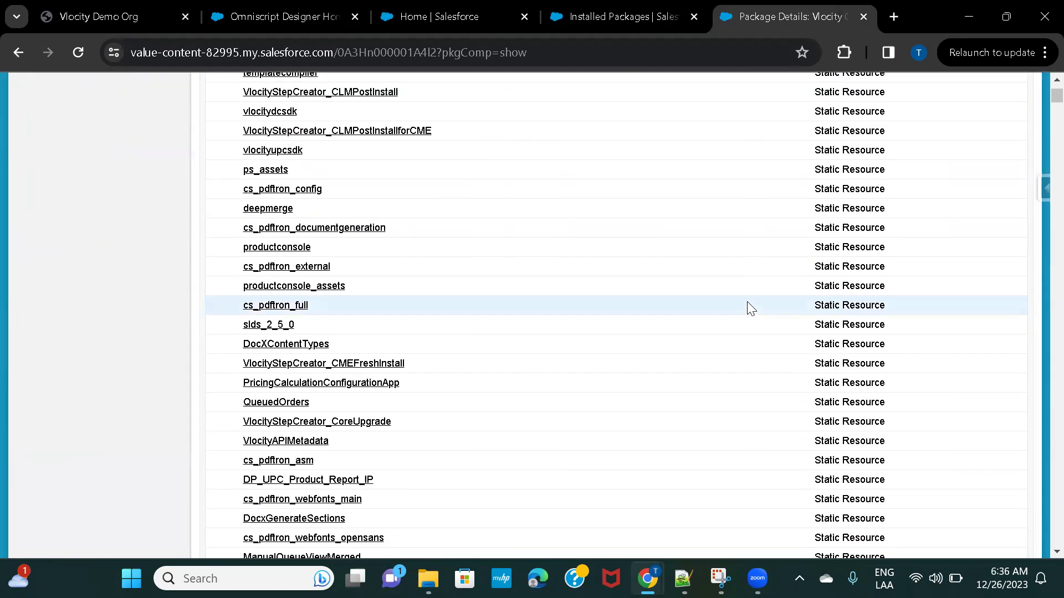
pyautogui.scroll(-15, 747, 302)
pyautogui.scroll(-20, 750, 306)
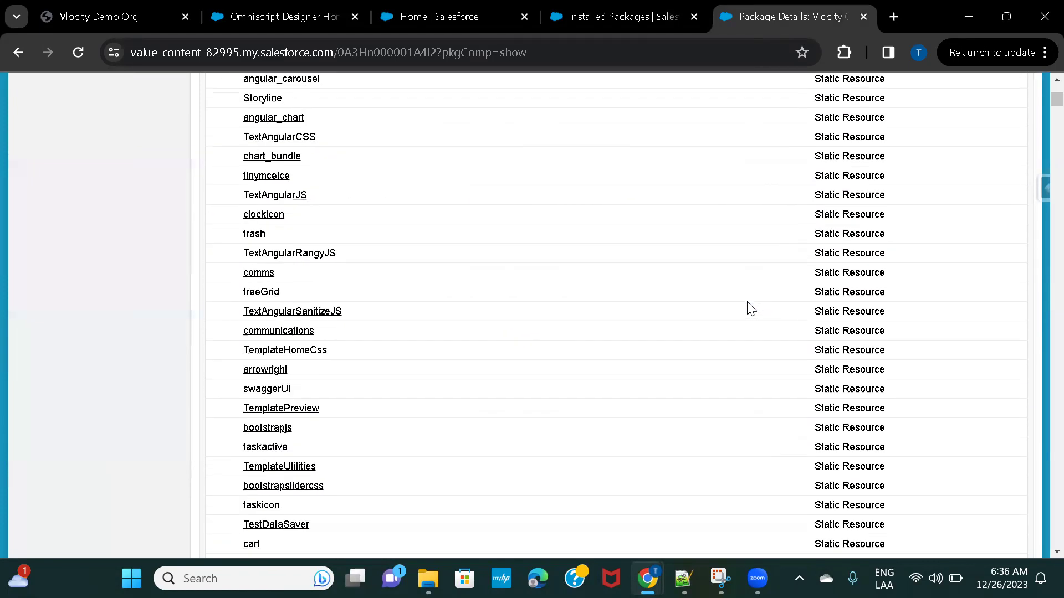
pyautogui.scroll(-20, 750, 307)
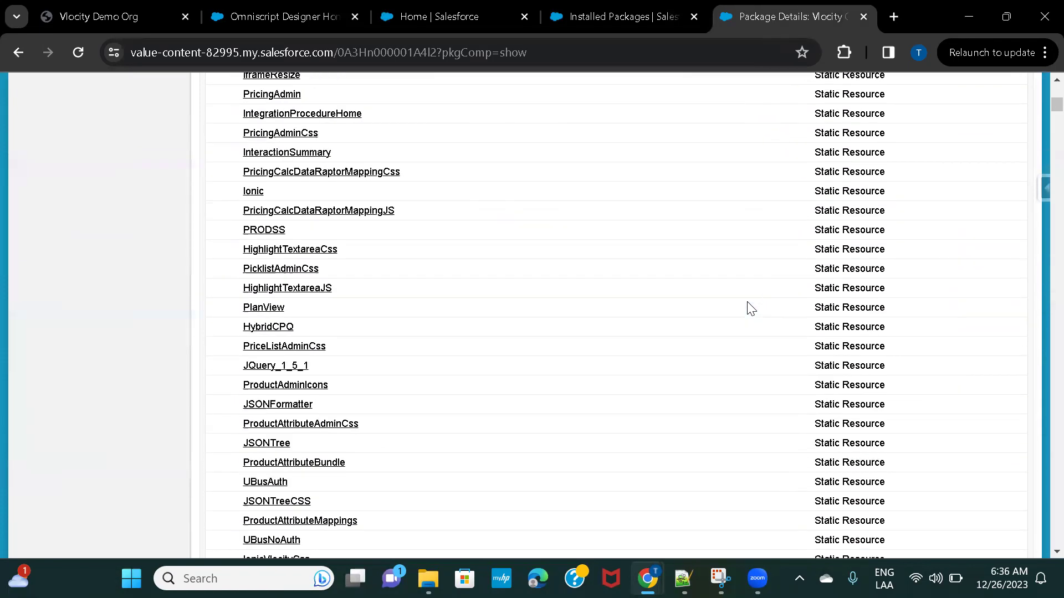
pyautogui.scroll(-20, 750, 307)
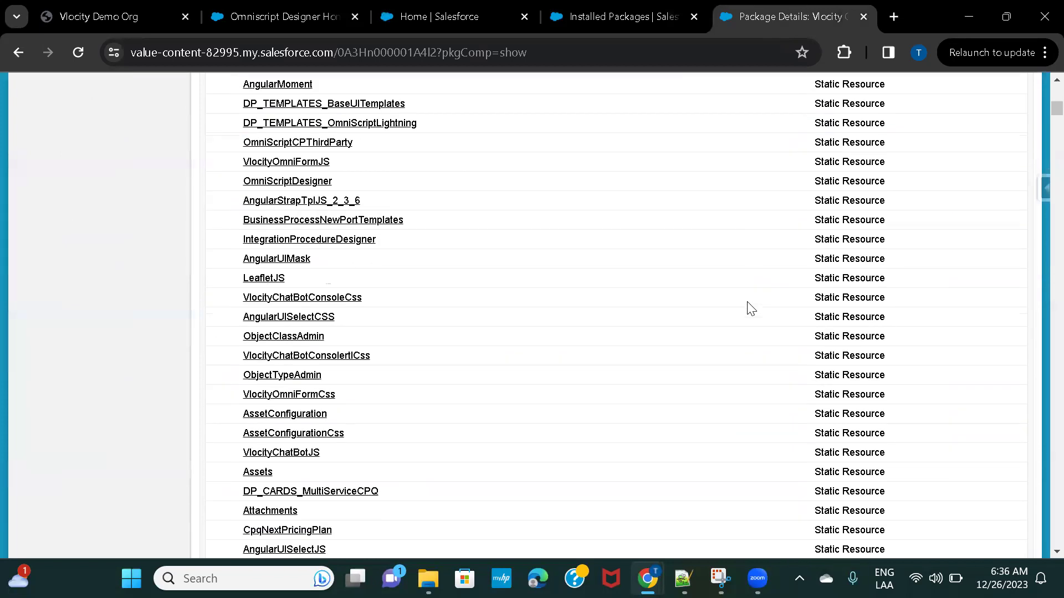
pyautogui.scroll(-3, 750, 309)
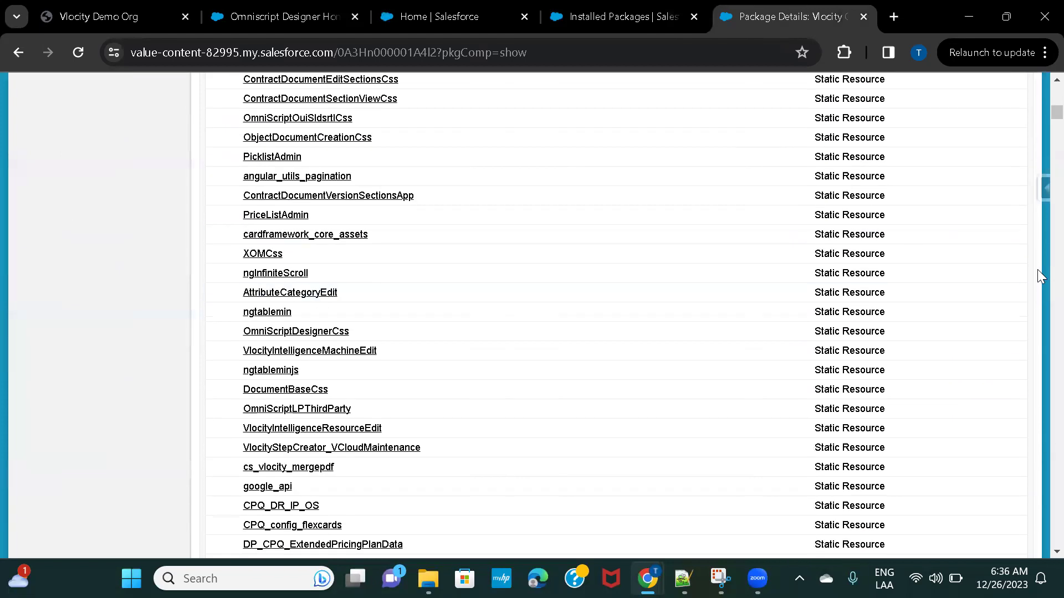
pyautogui.moveTo(1039, 121)
pyautogui.mouseDown()
pyautogui.moveTo(1039, 416)
pyautogui.moveTo(1041, 100)
pyautogui.mouseUp()
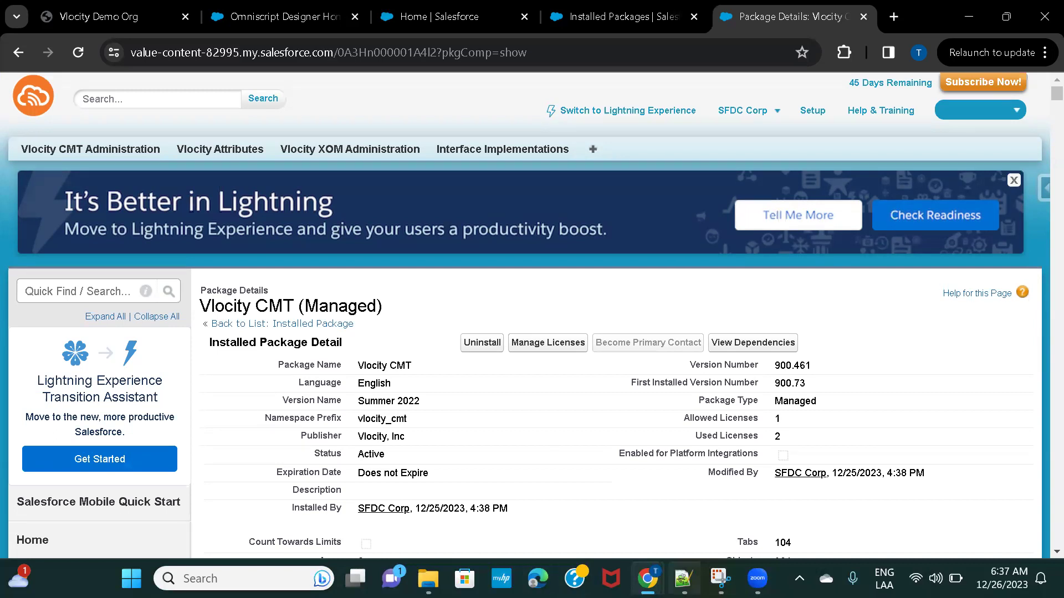
# - Switch to the blank Notepad++ document and sketch a red rectangular frame for the first mockup screen
pyautogui.click(683, 578)
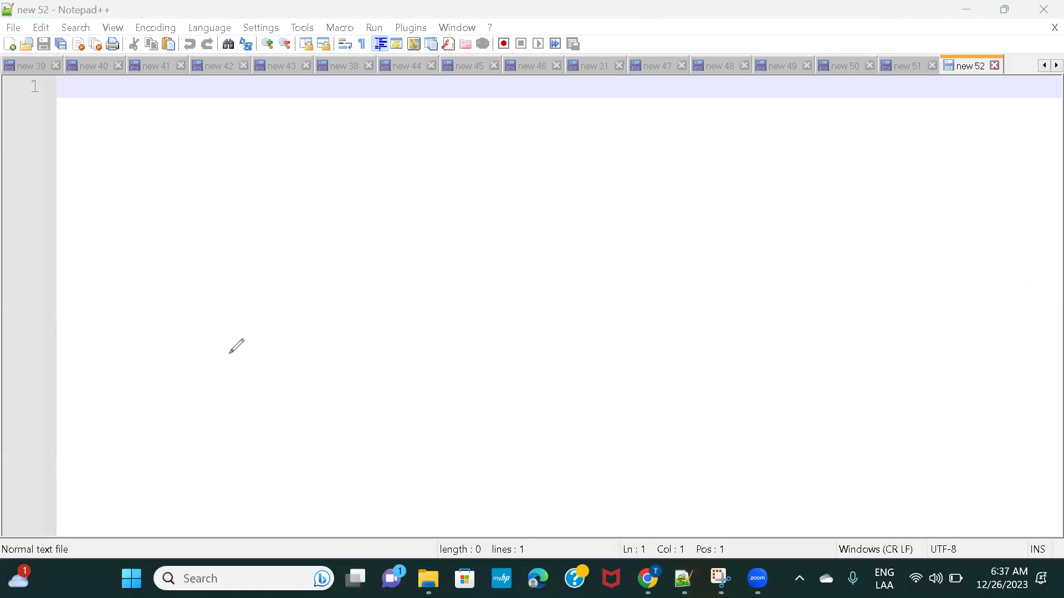
pyautogui.click(109, 147)
pyautogui.moveTo(108, 193); pyautogui.dragTo(112, 290)
pyautogui.moveTo(107, 160)
pyautogui.mouseDown()
pyautogui.moveTo(111, 350)
pyautogui.moveTo(454, 149)
pyautogui.moveTo(478, 283)
pyautogui.moveTo(115, 361)
pyautogui.mouseUp()
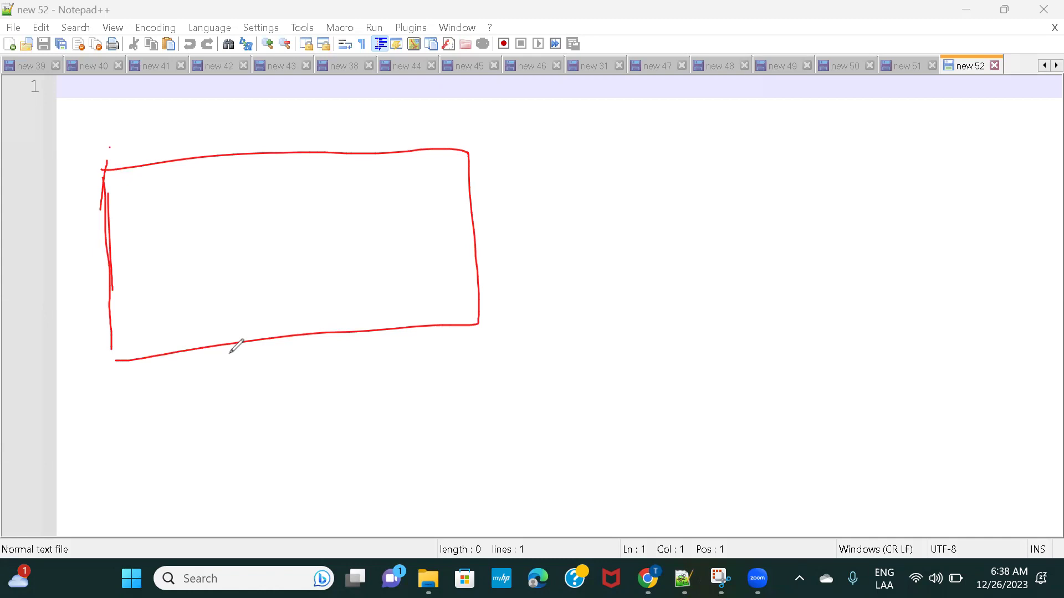
# - Write "search Acc" inside the first frame, draw an input box beneath it, and add a boxed NEXT button near the frame's lower edge
pyautogui.moveTo(147, 205)
pyautogui.mouseDown()
pyautogui.moveTo(131, 242)
pyautogui.moveTo(173, 206)
pyautogui.moveTo(175, 224)
pyautogui.mouseUp()
pyautogui.moveTo(193, 204)
pyautogui.mouseDown()
pyautogui.moveTo(186, 217)
pyautogui.moveTo(233, 220)
pyautogui.moveTo(275, 169)
pyautogui.moveTo(300, 225)
pyautogui.moveTo(388, 194)
pyautogui.moveTo(453, 200)
pyautogui.mouseUp()
pyautogui.moveTo(161, 255)
pyautogui.mouseDown()
pyautogui.moveTo(170, 312)
pyautogui.moveTo(381, 229)
pyautogui.moveTo(424, 265)
pyautogui.mouseUp()
pyautogui.moveTo(165, 310); pyautogui.dragTo(424, 268)
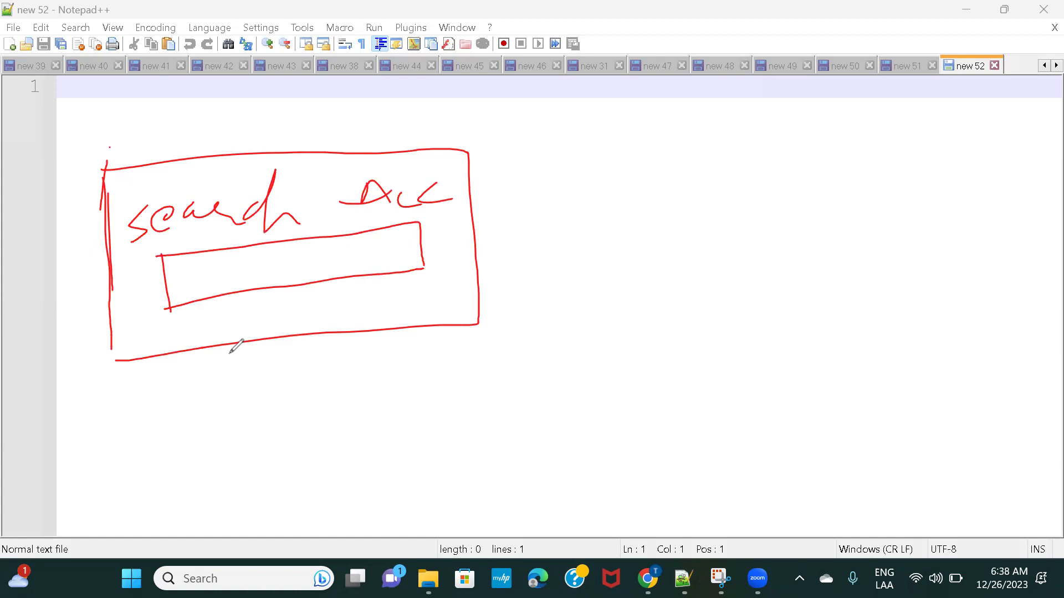
pyautogui.moveTo(333, 301)
pyautogui.mouseDown()
pyautogui.moveTo(336, 338)
pyautogui.moveTo(444, 305)
pyautogui.moveTo(325, 339)
pyautogui.moveTo(371, 320)
pyautogui.mouseUp()
pyautogui.moveTo(328, 325)
pyautogui.mouseDown()
pyautogui.moveTo(372, 308)
pyautogui.moveTo(398, 315)
pyautogui.moveTo(396, 286)
pyautogui.mouseUp()
pyautogui.moveTo(410, 275)
pyautogui.mouseDown()
pyautogui.moveTo(403, 304)
pyautogui.moveTo(414, 311)
pyautogui.mouseUp()
pyautogui.moveTo(413, 294)
pyautogui.mouseDown()
pyautogui.moveTo(440, 280)
pyautogui.moveTo(427, 306)
pyautogui.mouseUp()
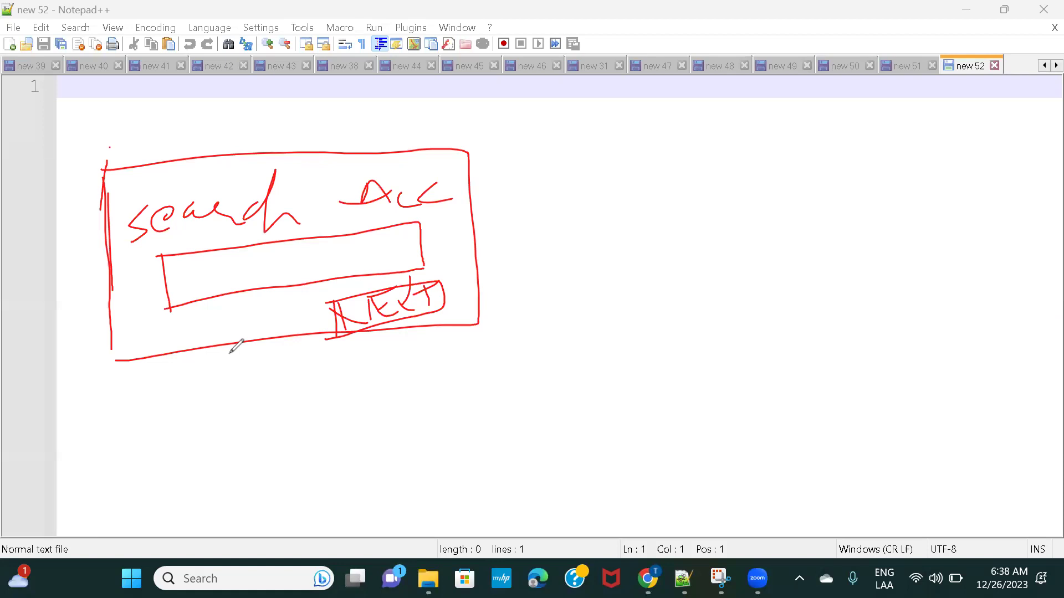
# - Draw a second frame beside the first one and write "Acc det" near its upper edge
pyautogui.moveTo(527, 147)
pyautogui.mouseDown()
pyautogui.moveTo(532, 323)
pyautogui.moveTo(542, 152)
pyautogui.moveTo(904, 143)
pyautogui.moveTo(894, 323)
pyautogui.mouseUp()
pyautogui.moveTo(519, 335); pyautogui.dragTo(908, 309)
pyautogui.moveTo(561, 196); pyautogui.dragTo(597, 184)
pyautogui.moveTo(632, 176)
pyautogui.mouseDown()
pyautogui.moveTo(633, 188)
pyautogui.moveTo(704, 193)
pyautogui.moveTo(708, 207)
pyautogui.moveTo(763, 161)
pyautogui.moveTo(779, 197)
pyautogui.mouseUp()
pyautogui.click(714, 174)
pyautogui.moveTo(760, 181); pyautogui.dragTo(794, 172)
# - Write "contact" below "Acc det" in the second frame and add a small marking near the frame's lower corner
pyautogui.moveTo(579, 253)
pyautogui.mouseDown()
pyautogui.moveTo(582, 283)
pyautogui.moveTo(660, 244)
pyautogui.moveTo(668, 284)
pyautogui.mouseUp()
pyautogui.moveTo(633, 271); pyautogui.dragTo(697, 265)
pyautogui.moveTo(714, 258)
pyautogui.mouseDown()
pyautogui.moveTo(703, 273)
pyautogui.moveTo(739, 270)
pyautogui.moveTo(757, 252)
pyautogui.mouseUp()
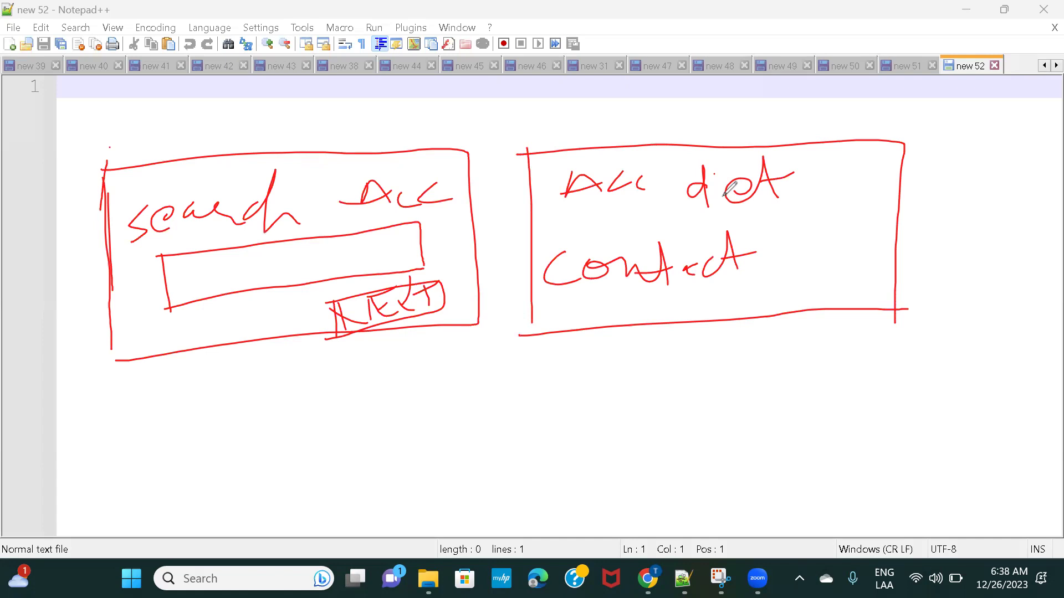
pyautogui.moveTo(800, 275)
pyautogui.mouseDown()
pyautogui.moveTo(802, 295)
pyautogui.moveTo(890, 291)
pyautogui.moveTo(788, 304)
pyautogui.moveTo(815, 297)
pyautogui.mouseUp()
pyautogui.moveTo(813, 279)
pyautogui.mouseDown()
pyautogui.moveTo(814, 293)
pyautogui.moveTo(838, 289)
pyautogui.mouseUp()
pyautogui.moveTo(837, 274)
pyautogui.mouseDown()
pyautogui.moveTo(859, 296)
pyautogui.moveTo(886, 267)
pyautogui.mouseUp()
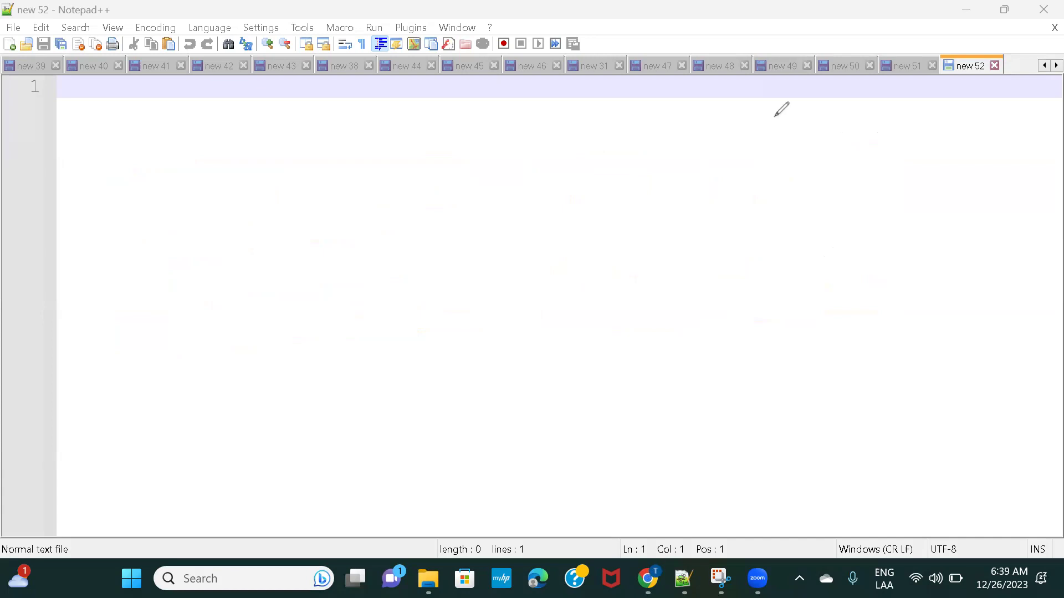
# - Switch back to Chrome and review the open Salesforce pages, including the OmniScripts list and the Vlocity CMT package details
pyautogui.moveTo(647, 579)
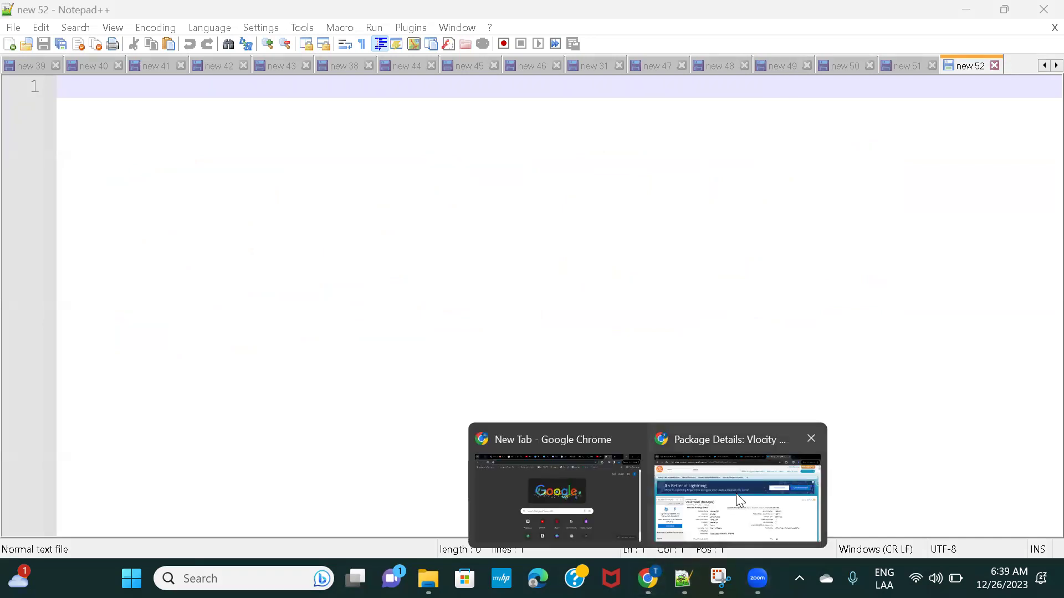
pyautogui.click(736, 493)
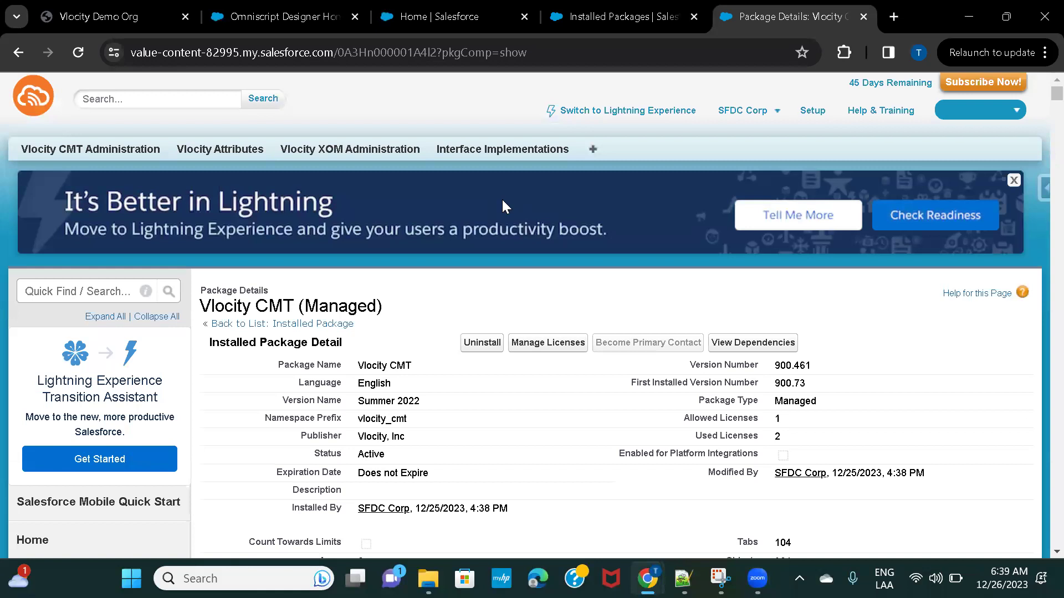
pyautogui.click(287, 19)
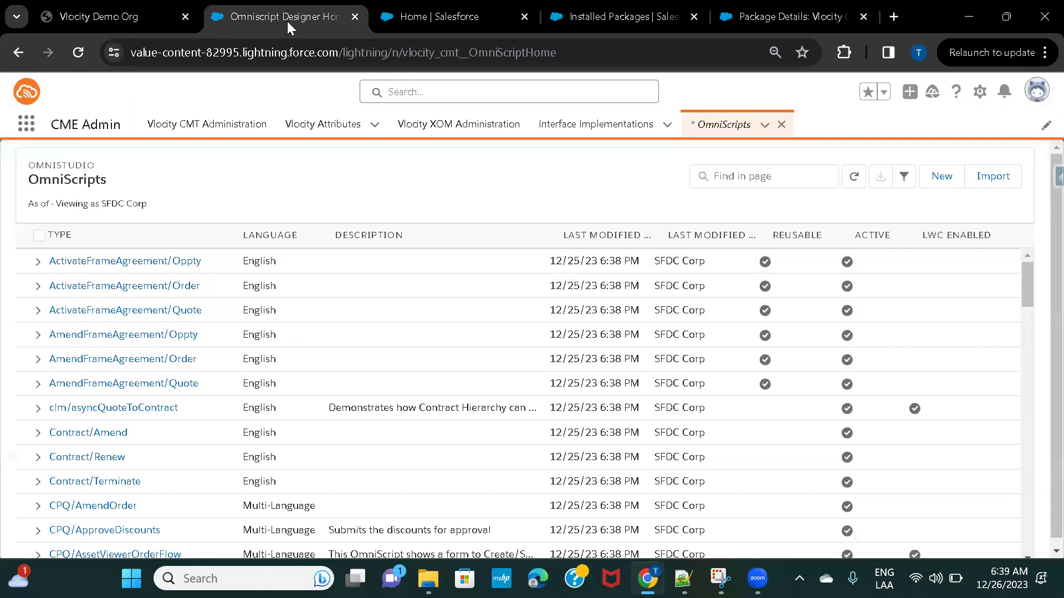
pyautogui.click(434, 15)
pyautogui.click(610, 16)
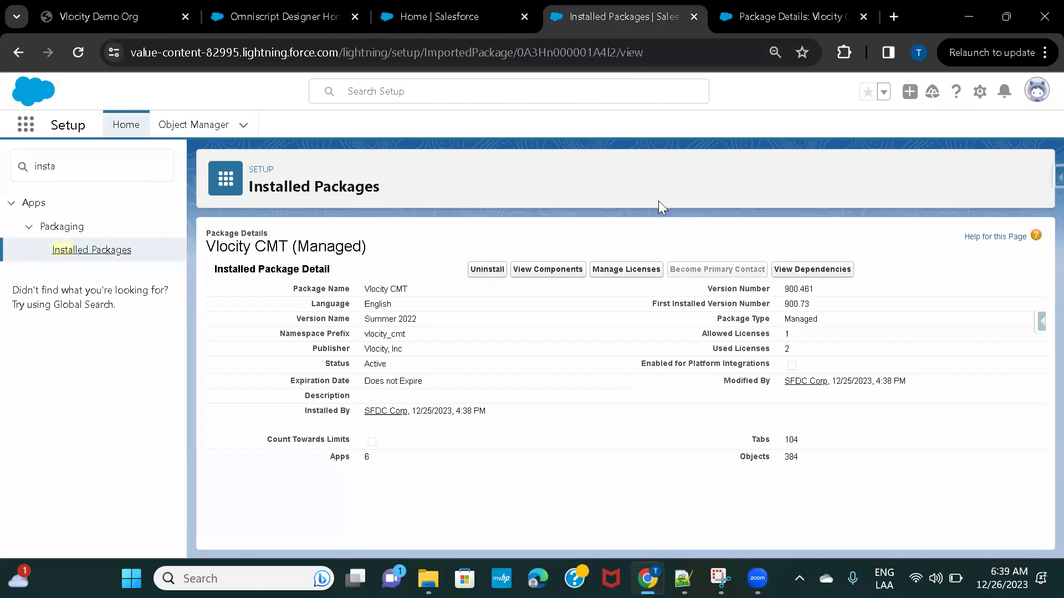
# - Return to the CME Admin app, search the available apps and items for "omni", and open OmniScripts
pyautogui.click(270, 19)
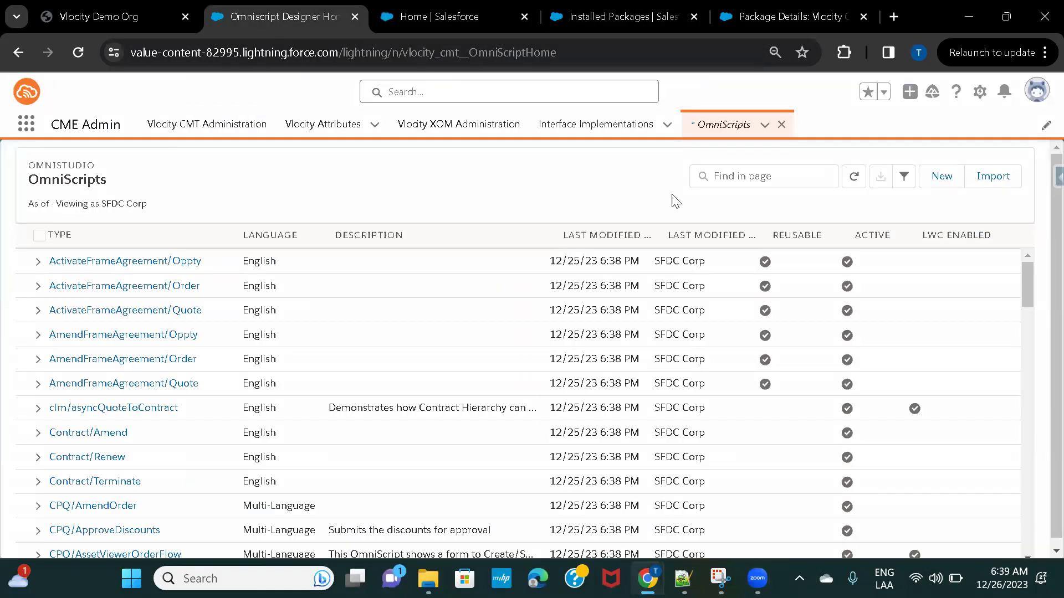
pyautogui.click(25, 125)
pyautogui.write('omni')
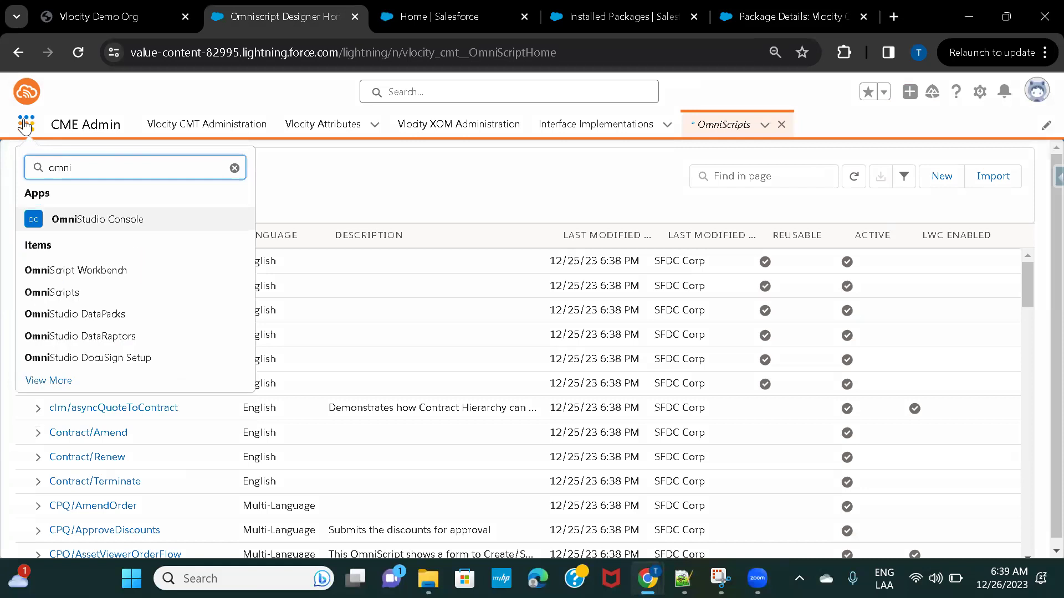
pyautogui.click(55, 294)
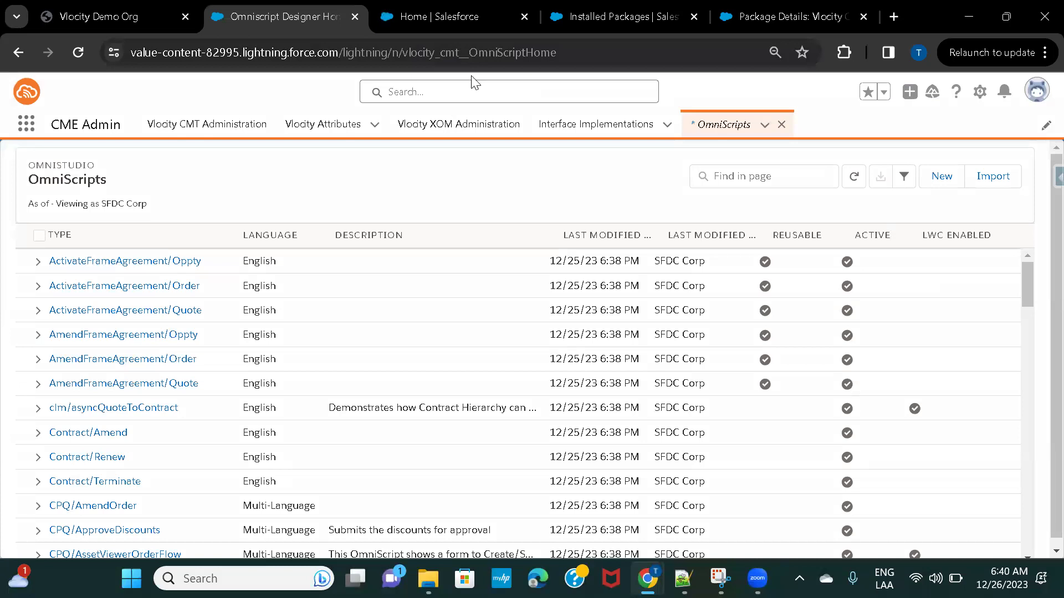
# - Start a new OmniScript and name it AccountSearchUseCase
pyautogui.click(951, 190)
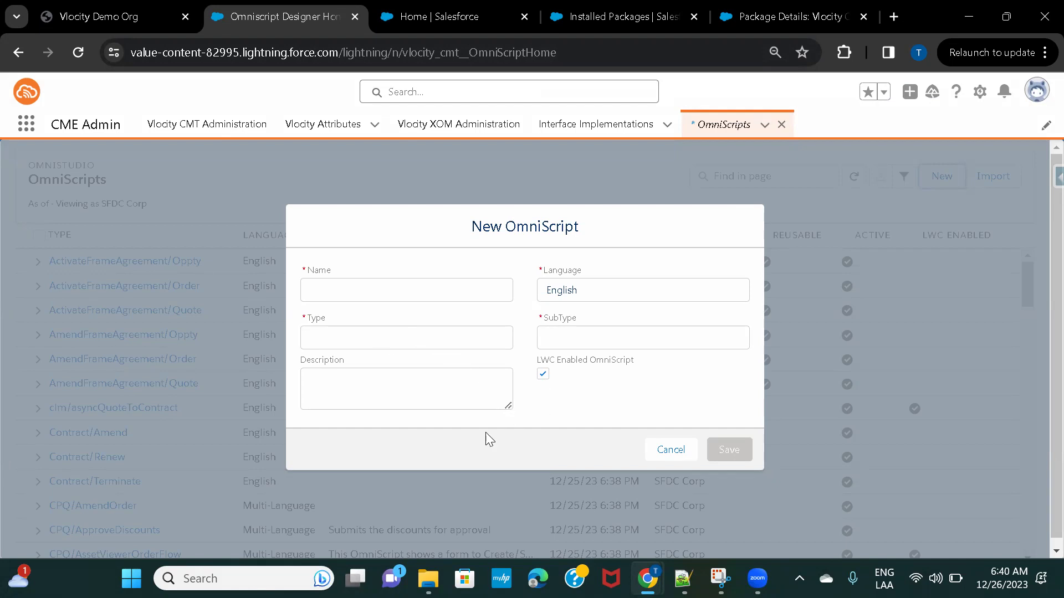
pyautogui.click(356, 290)
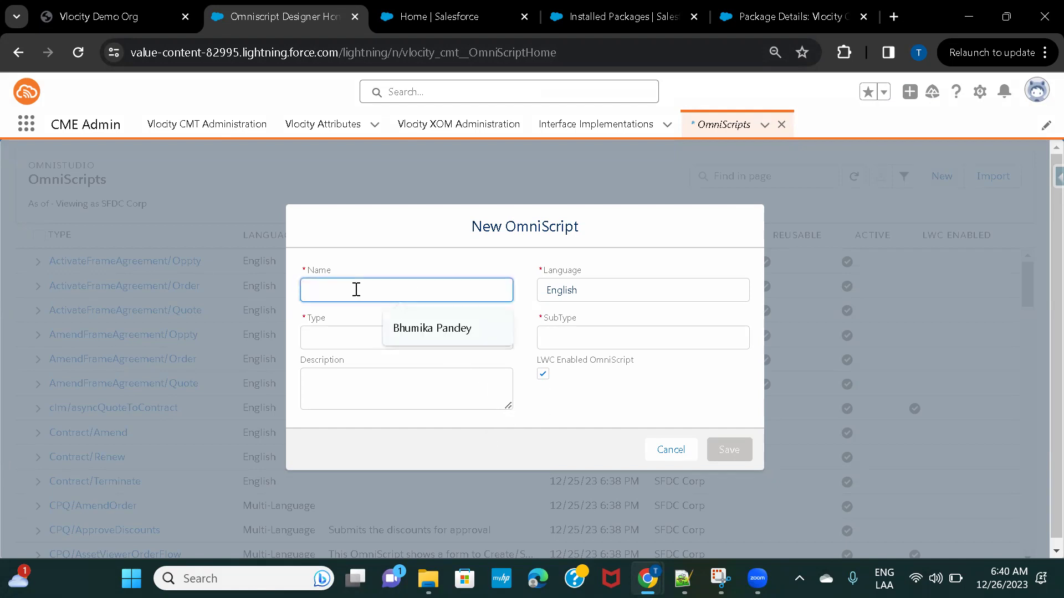
pyautogui.click(683, 578)
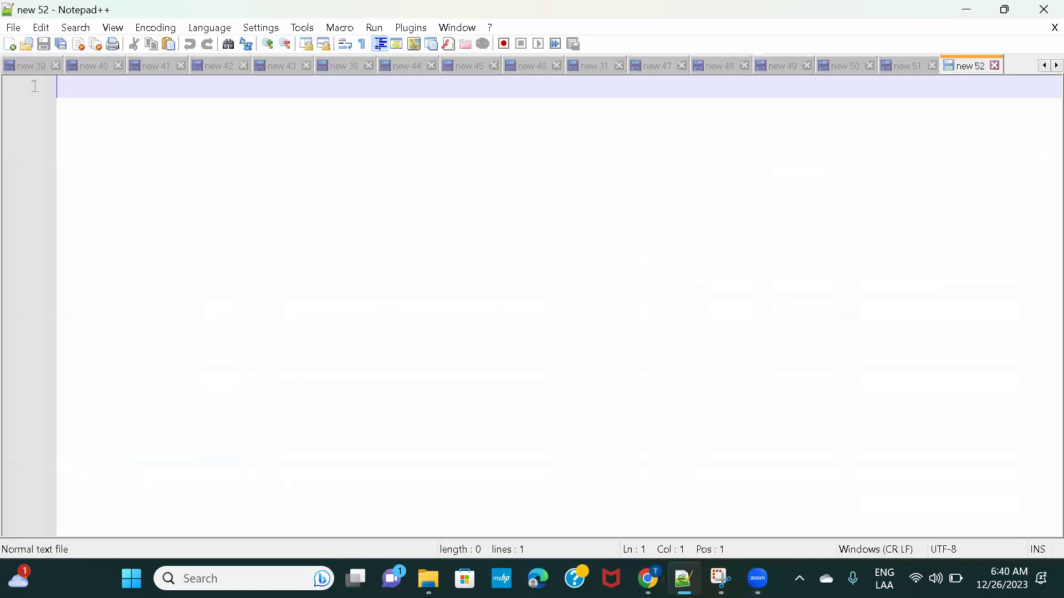
pyautogui.click(684, 579)
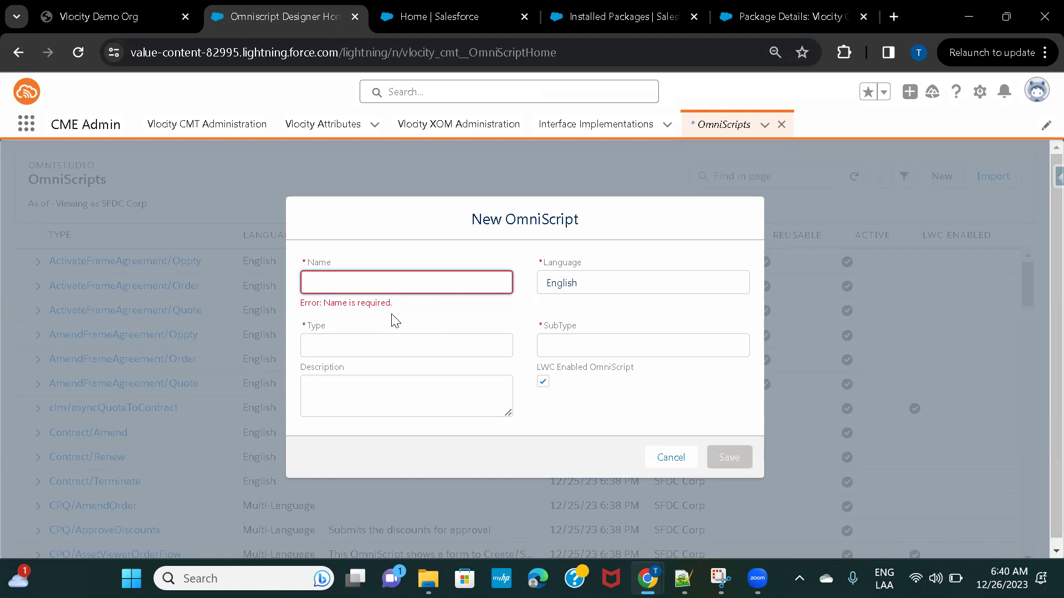
pyautogui.write('AccountSearchUseCase')
pyautogui.click(443, 312)
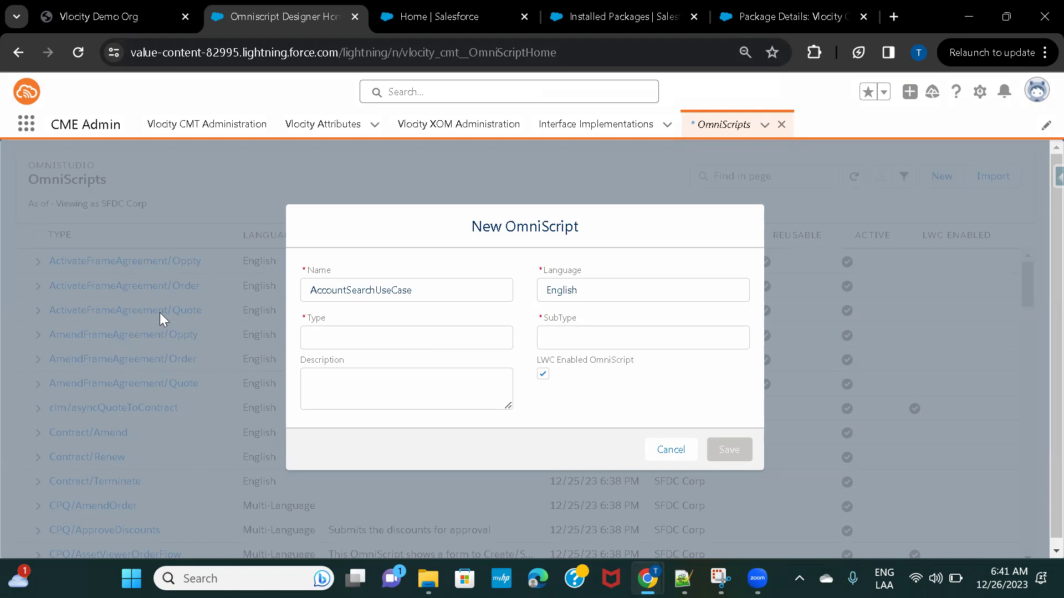
# - Set the new OmniScript's type to VLO and its subtype to search
pyautogui.click(351, 332)
pyautogui.write('VLO')
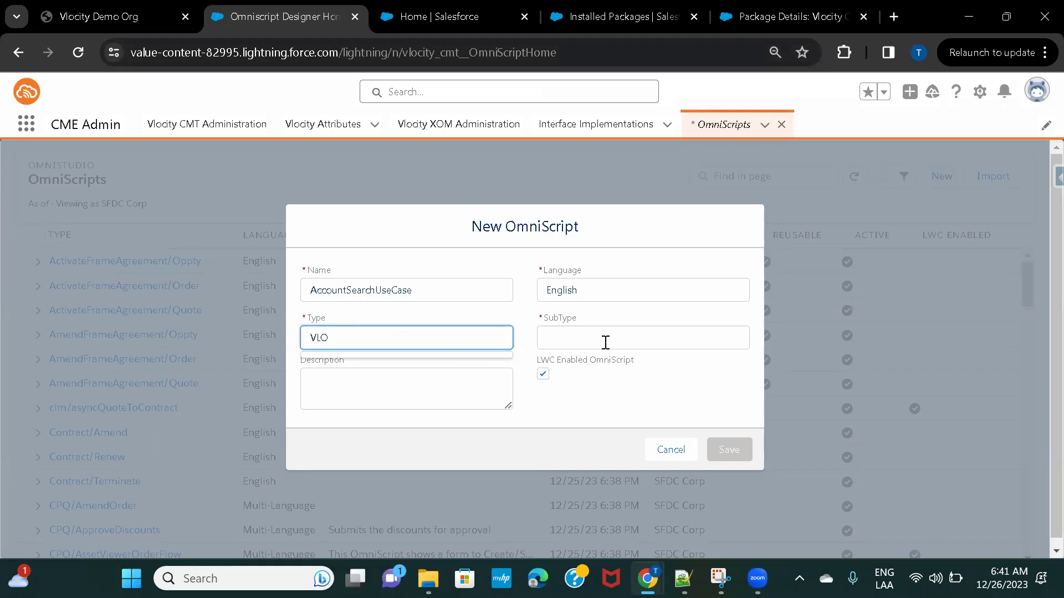
pyautogui.click(576, 332)
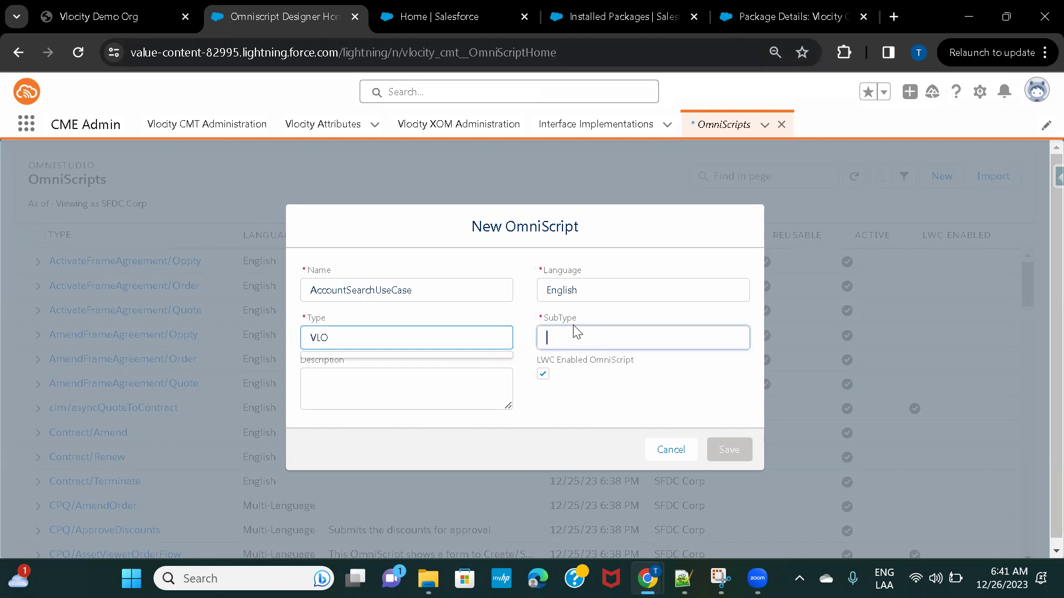
pyautogui.click(536, 309)
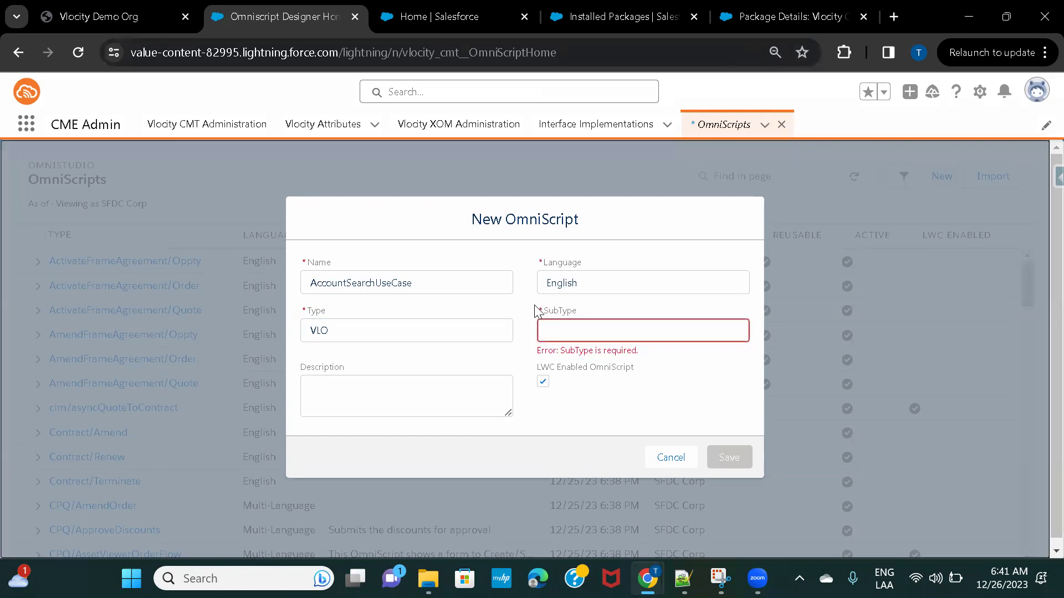
pyautogui.click(563, 335)
pyautogui.write('searc')
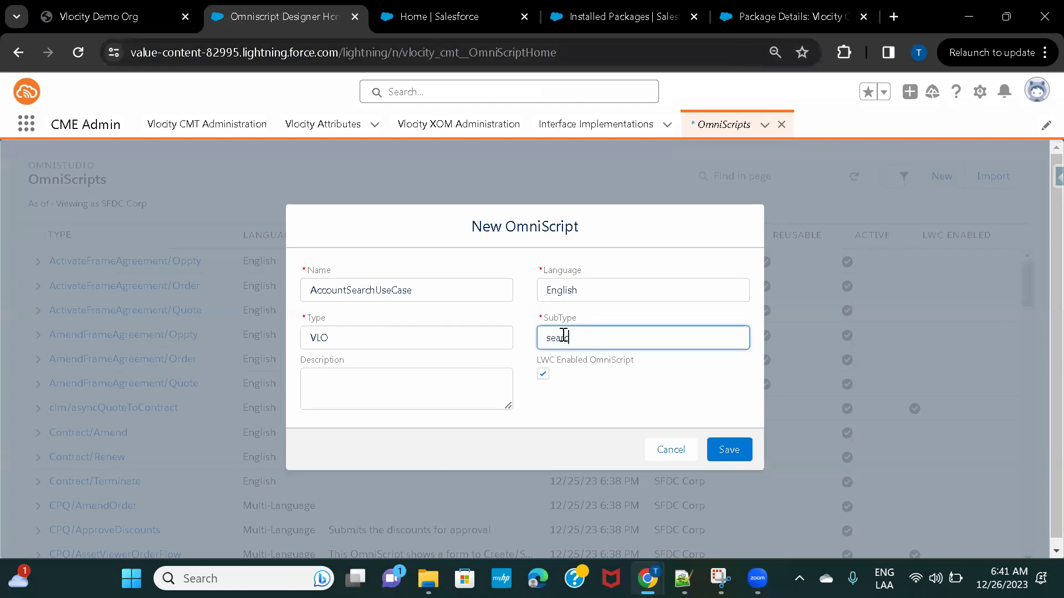
pyautogui.write('h')
pyautogui.click(439, 371)
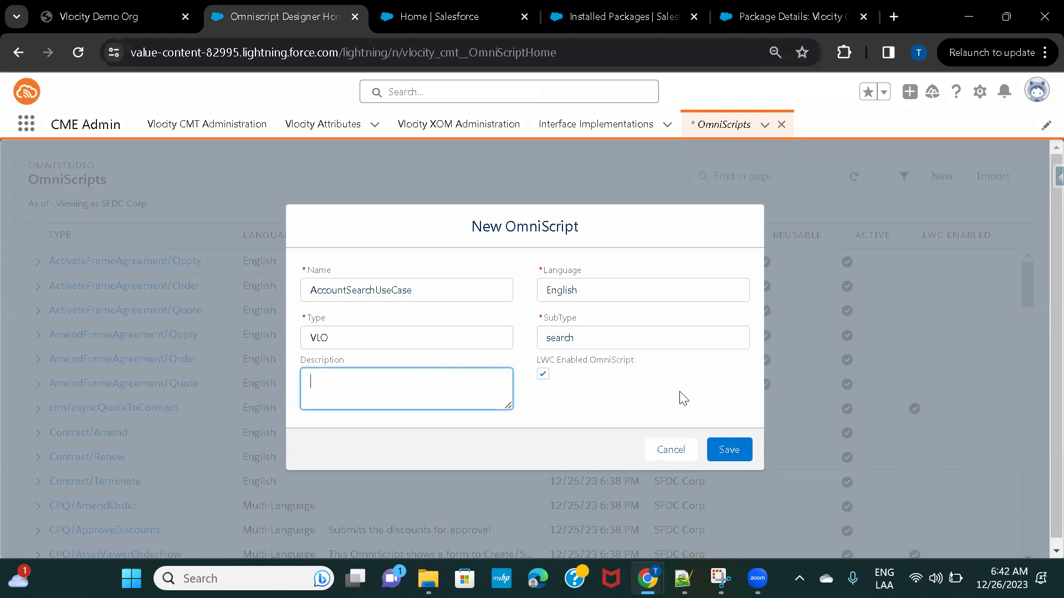
# - Turn off LWC for the OmniScript, then save it with the type Account and subtype search
pyautogui.click(544, 378)
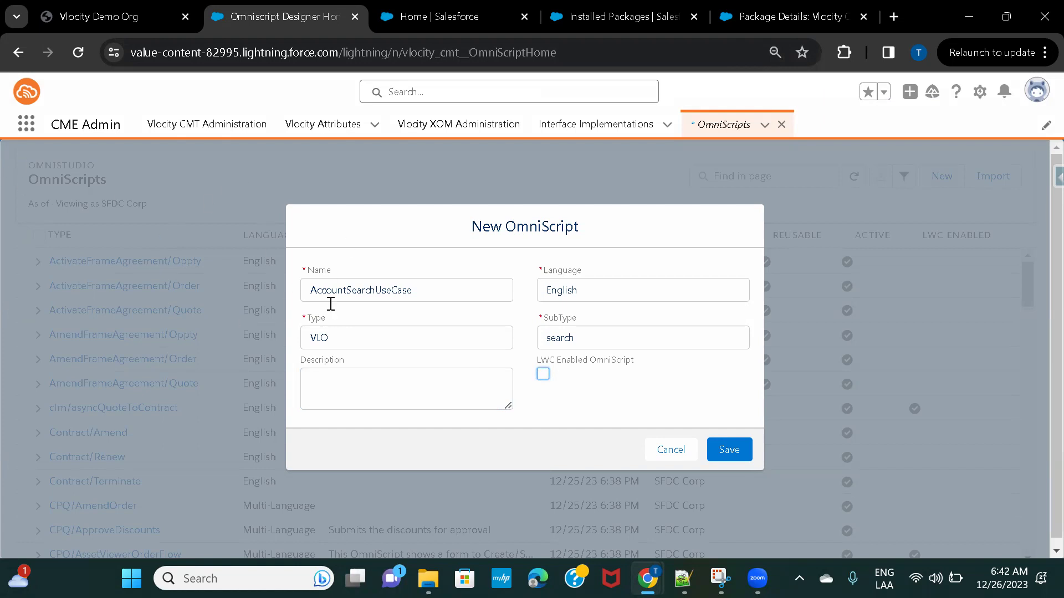
pyautogui.doubleClick(331, 339)
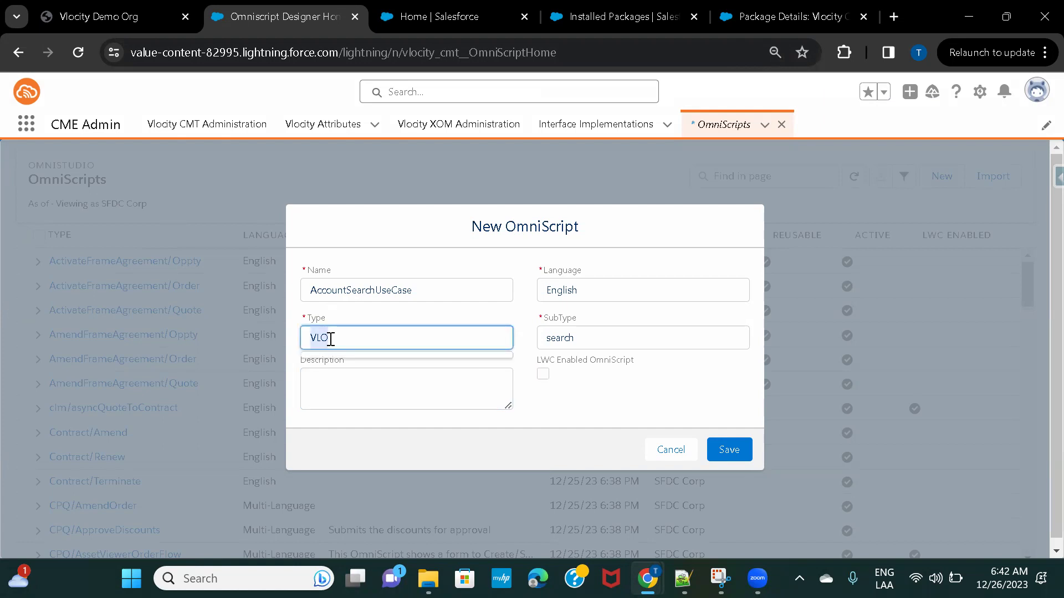
pyautogui.write('Account')
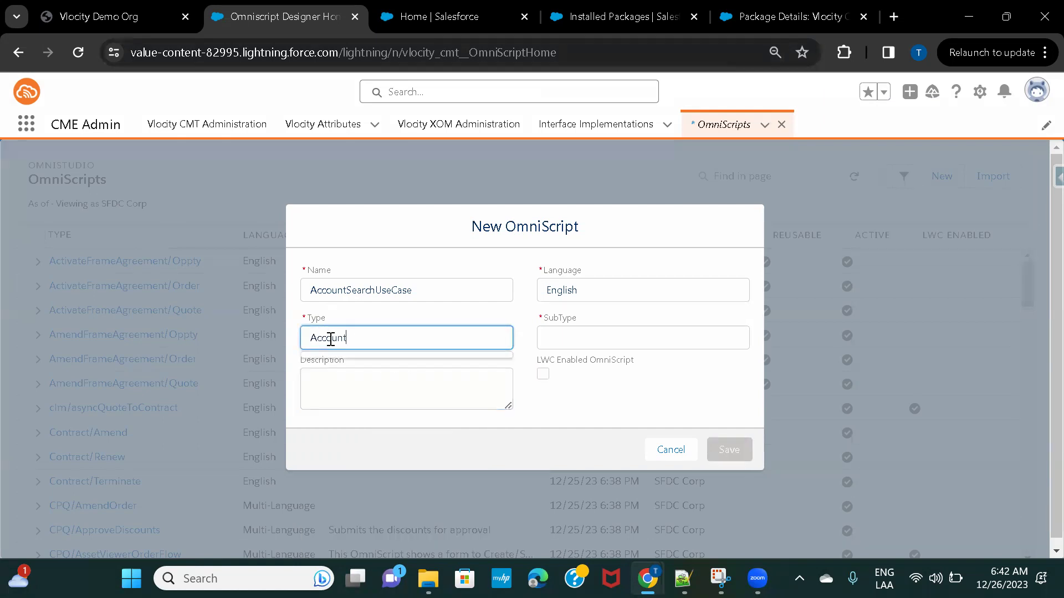
pyautogui.click(395, 316)
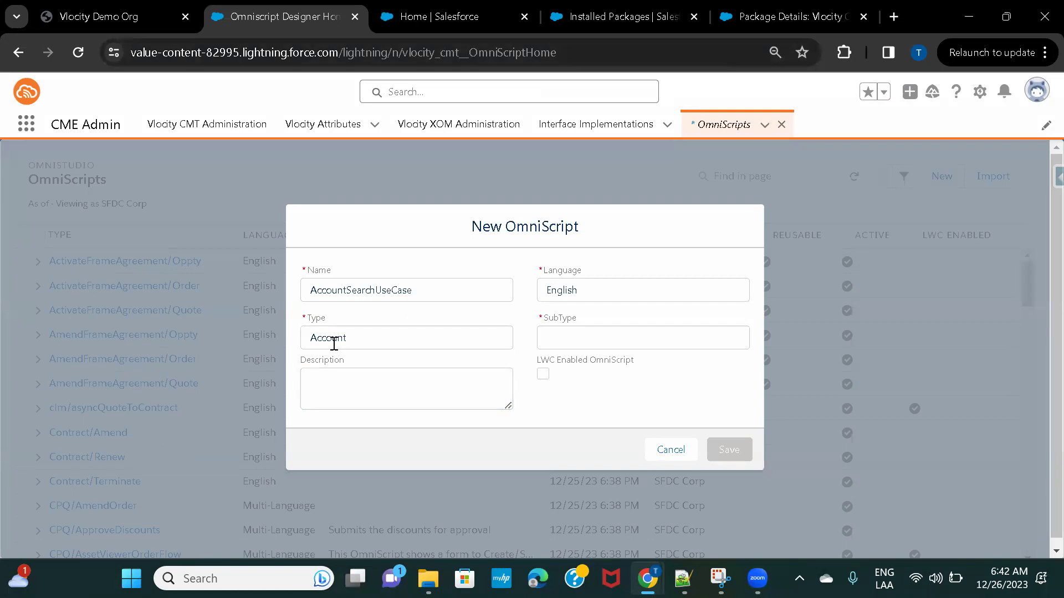
pyautogui.click(573, 342)
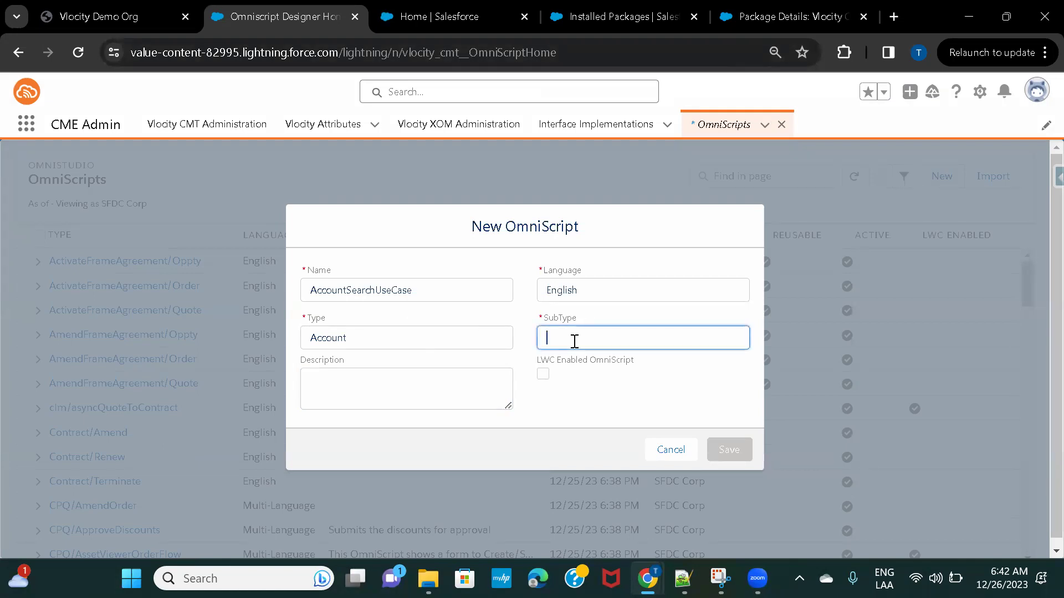
pyautogui.write('search')
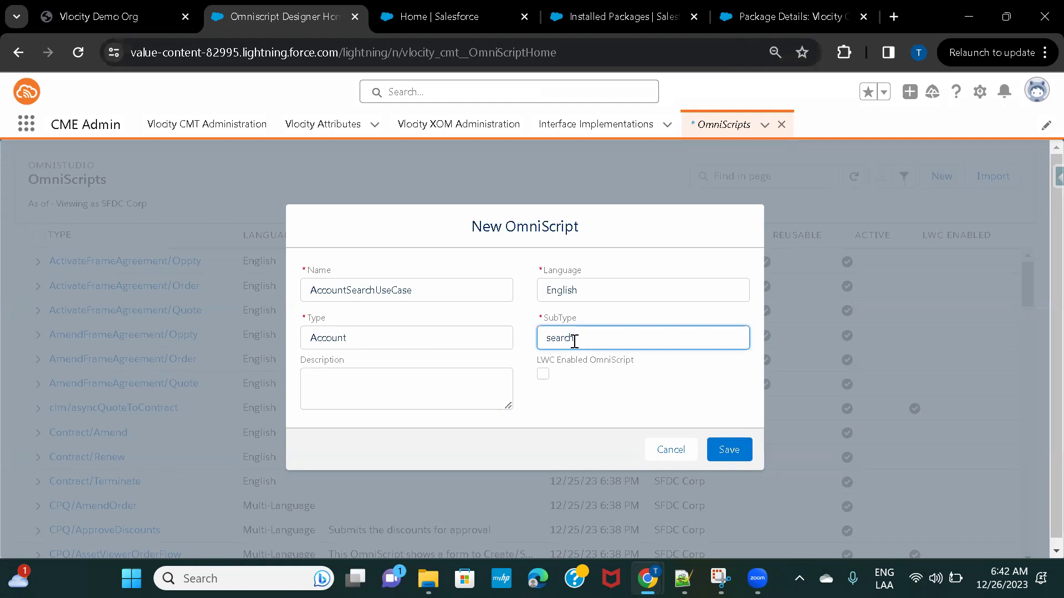
pyautogui.click(594, 395)
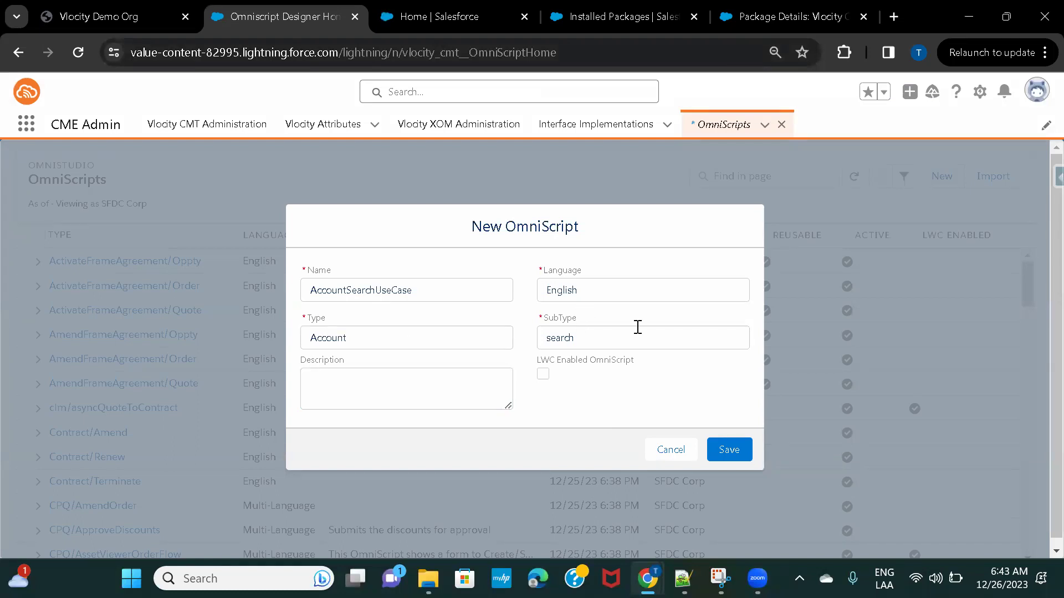
pyautogui.click(727, 453)
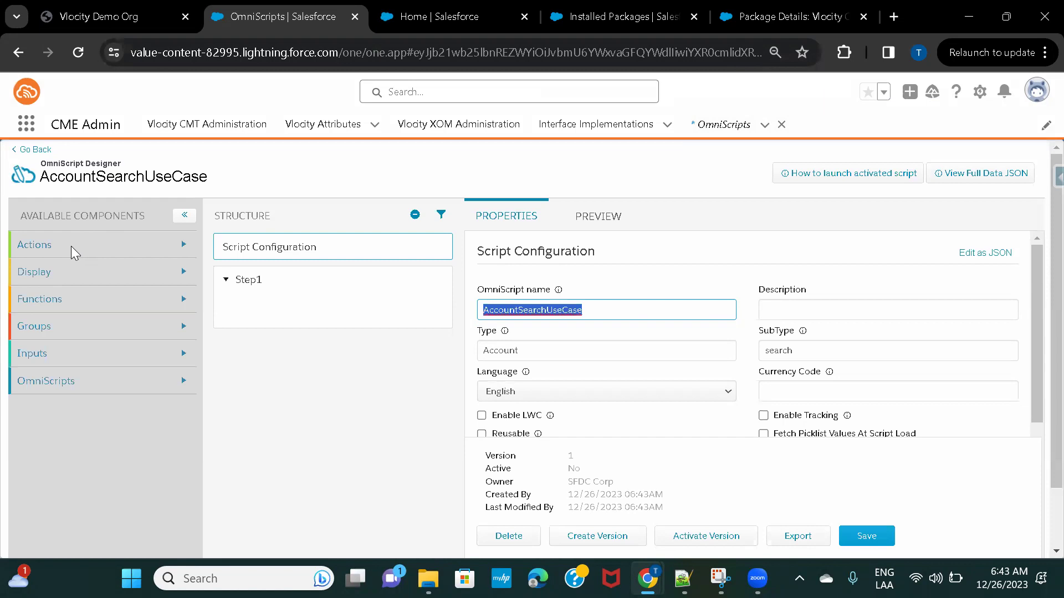
# - Examine the available components in the Actions, Groups and Inputs categories
pyautogui.click(181, 245)
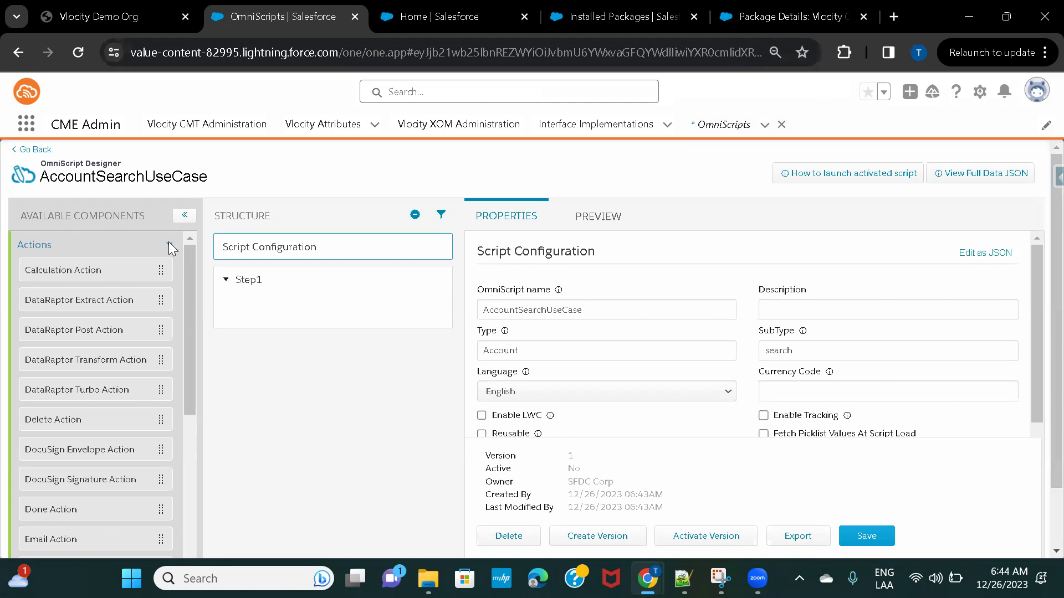
pyautogui.click(169, 245)
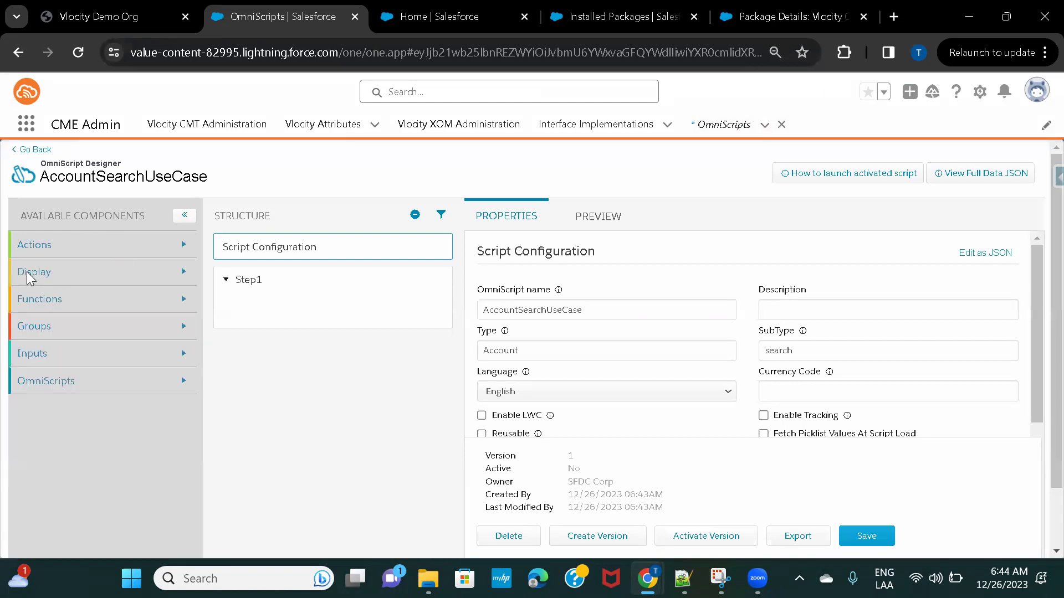
pyautogui.click(84, 327)
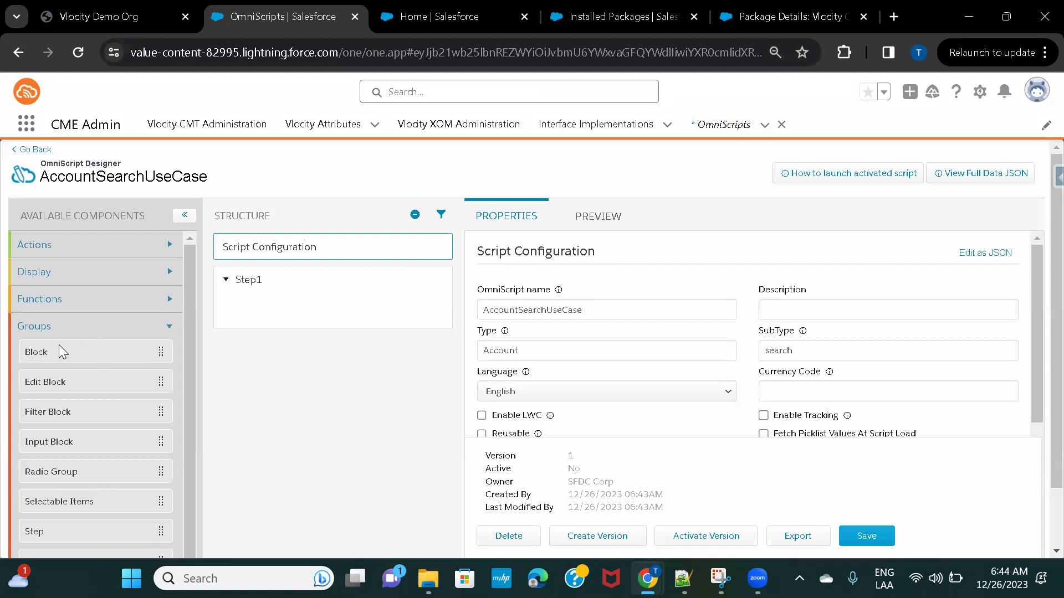
pyautogui.click(114, 330)
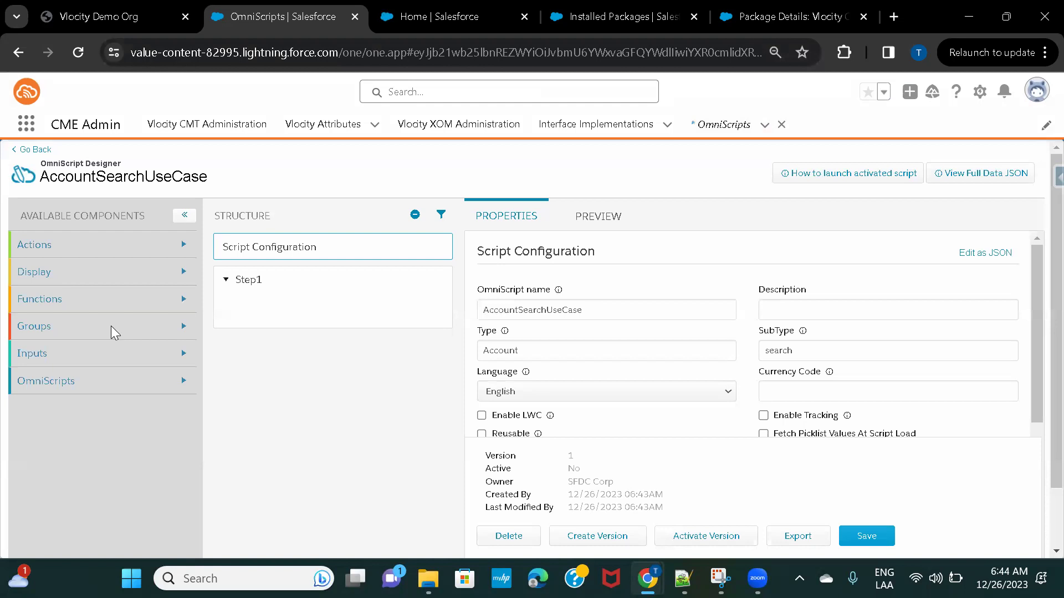
pyautogui.click(59, 363)
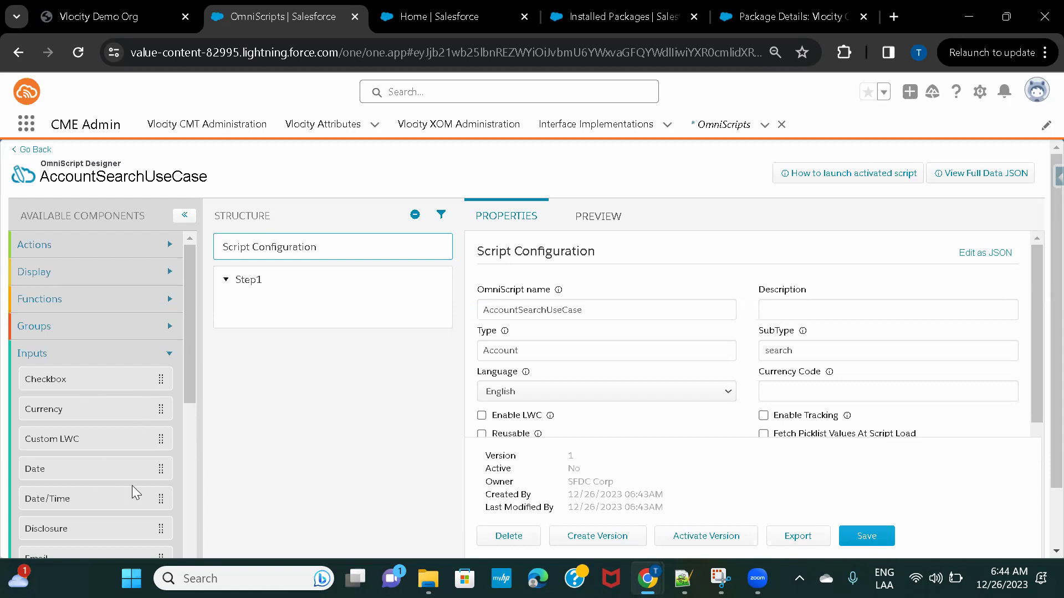
pyautogui.scroll(-3, 132, 485)
pyautogui.scroll(-2, 132, 486)
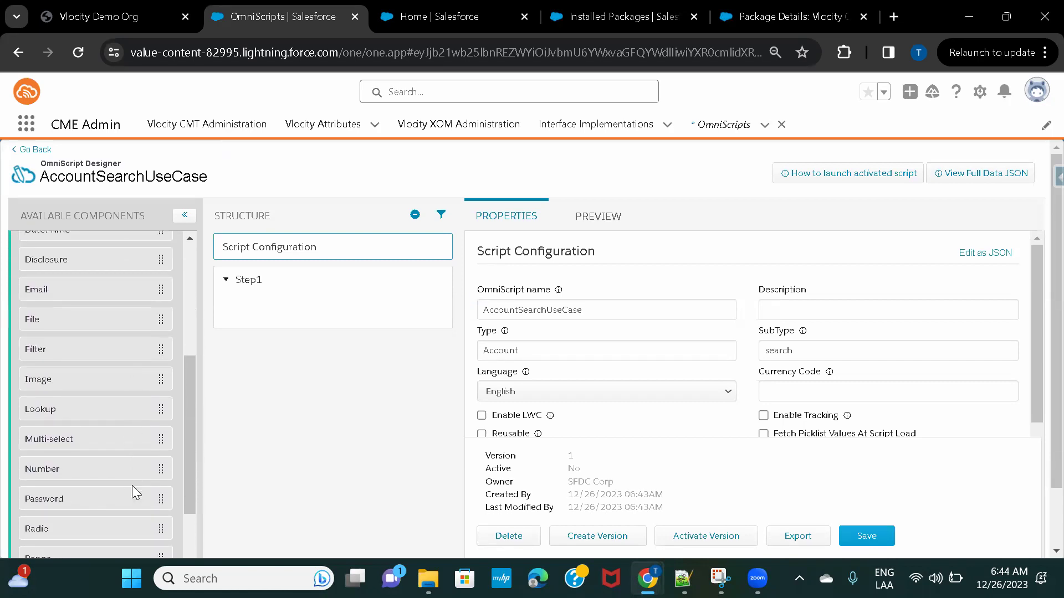
pyautogui.scroll(-4, 132, 485)
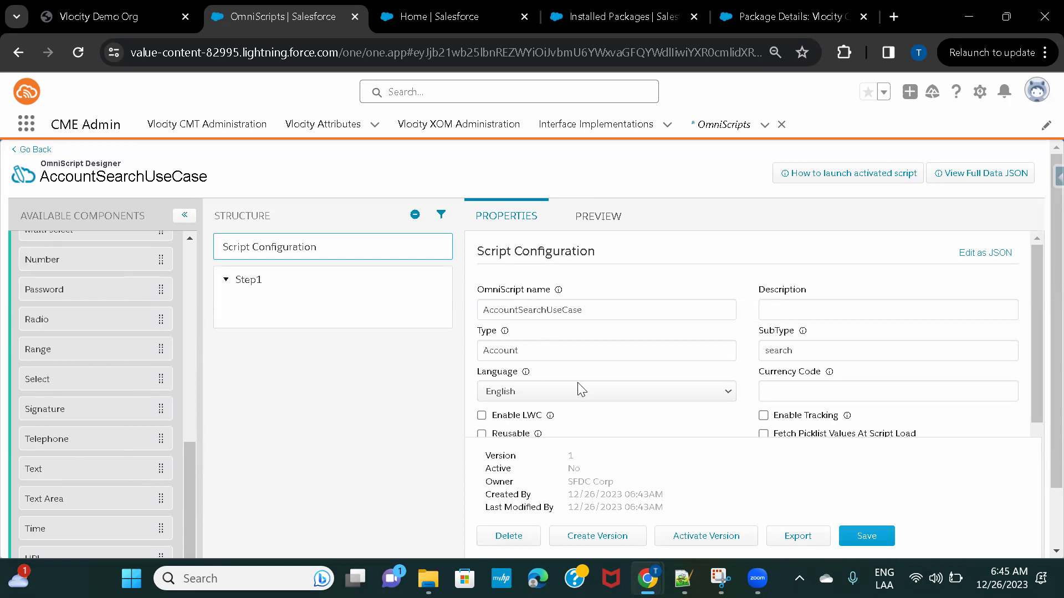
pyautogui.scroll(8, 93, 364)
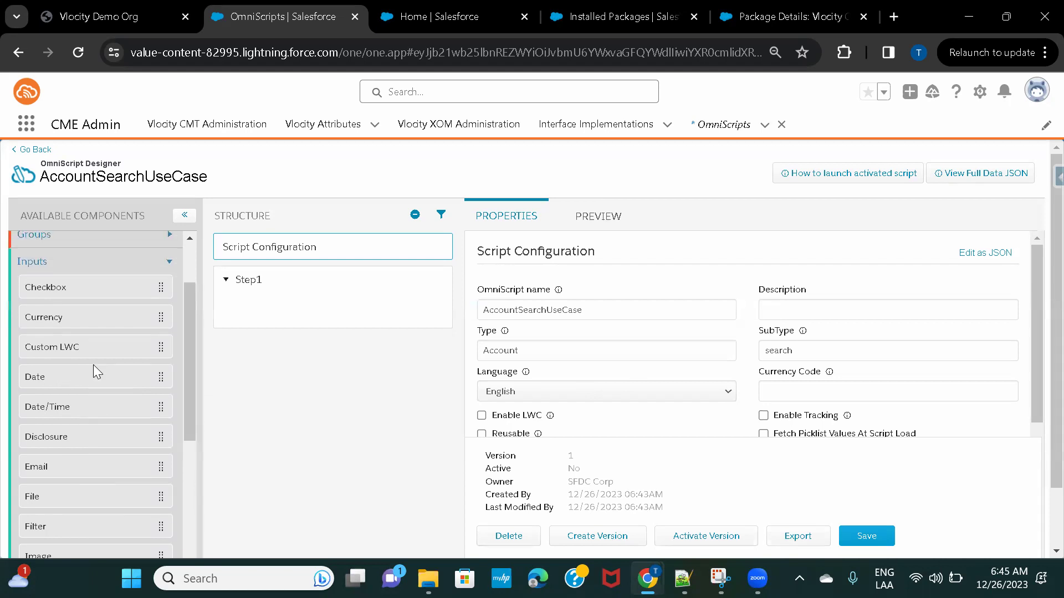
pyautogui.click(65, 354)
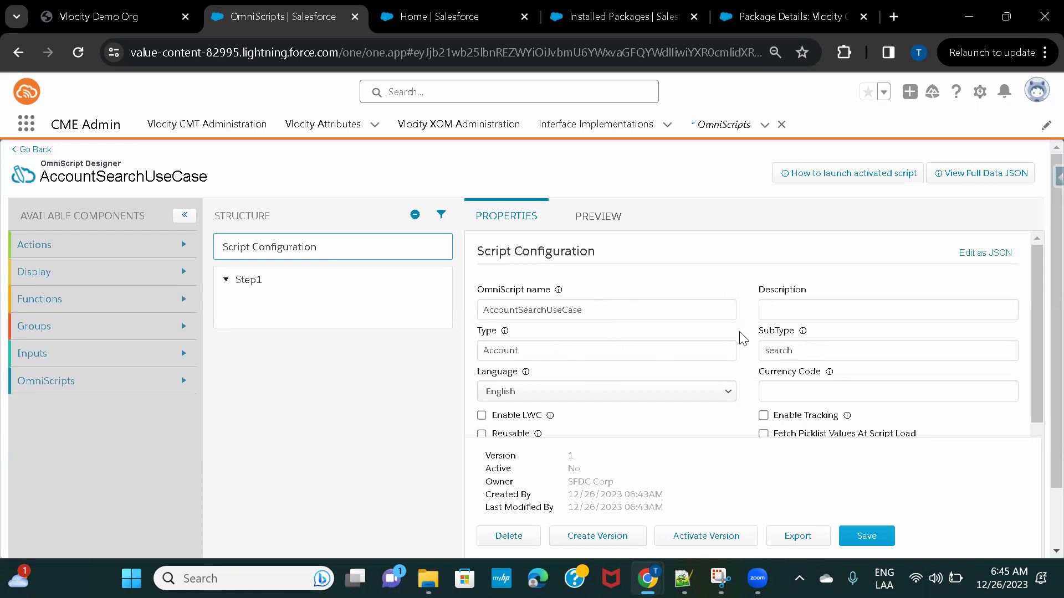
# - Review the property settings of the script configuration and of Step1
pyautogui.scroll(-2, 740, 335)
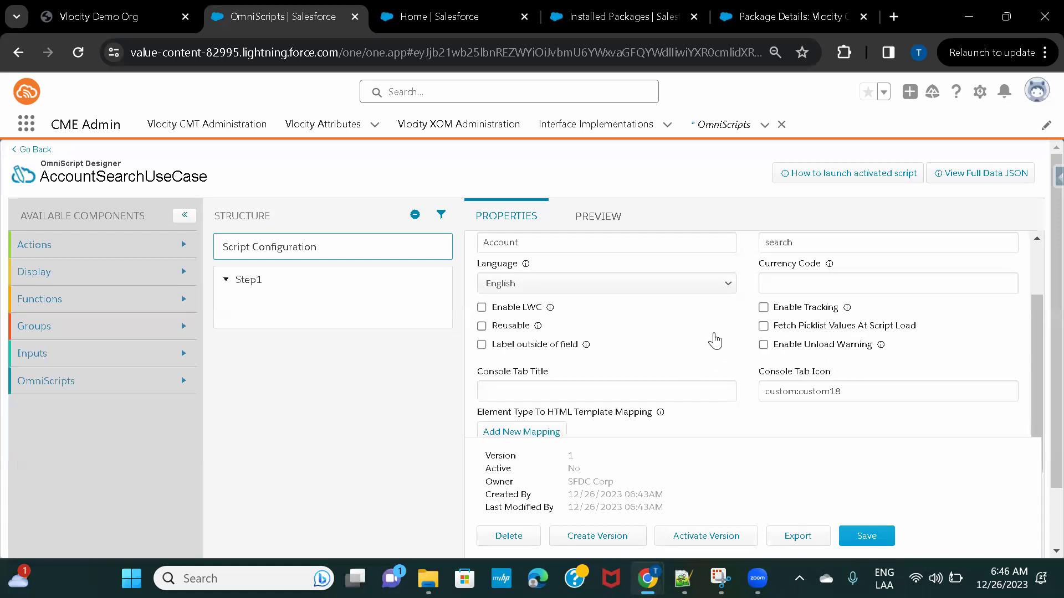
pyautogui.scroll(-3, 716, 342)
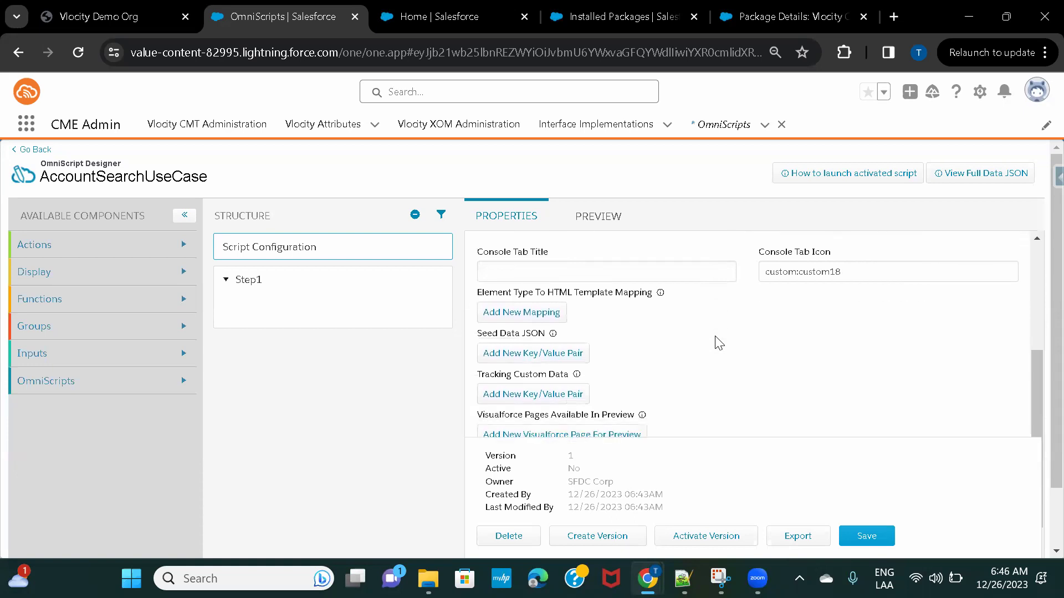
pyautogui.scroll(-5, 719, 343)
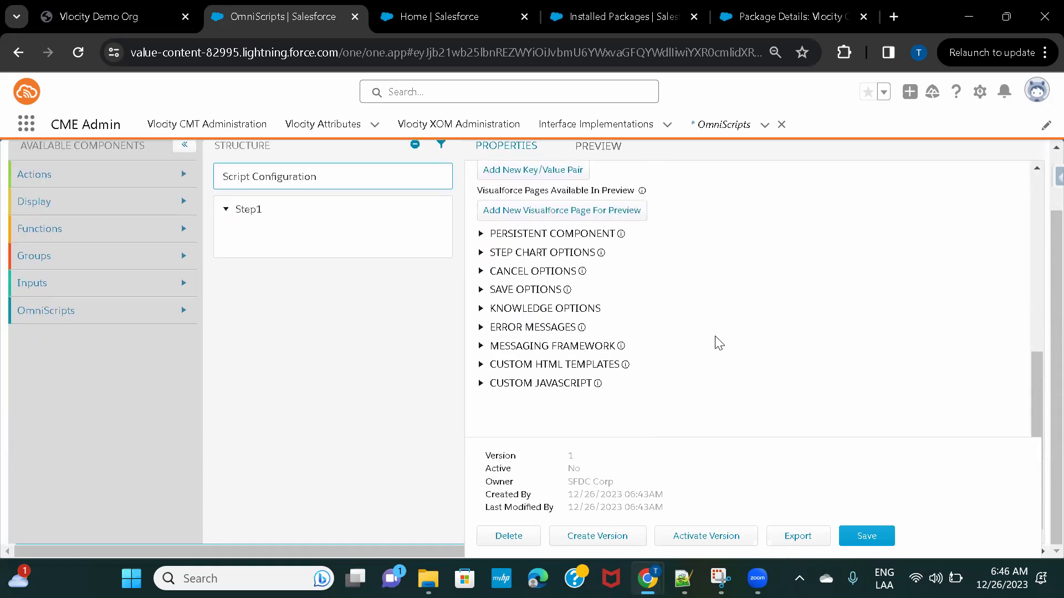
pyautogui.scroll(1, 719, 343)
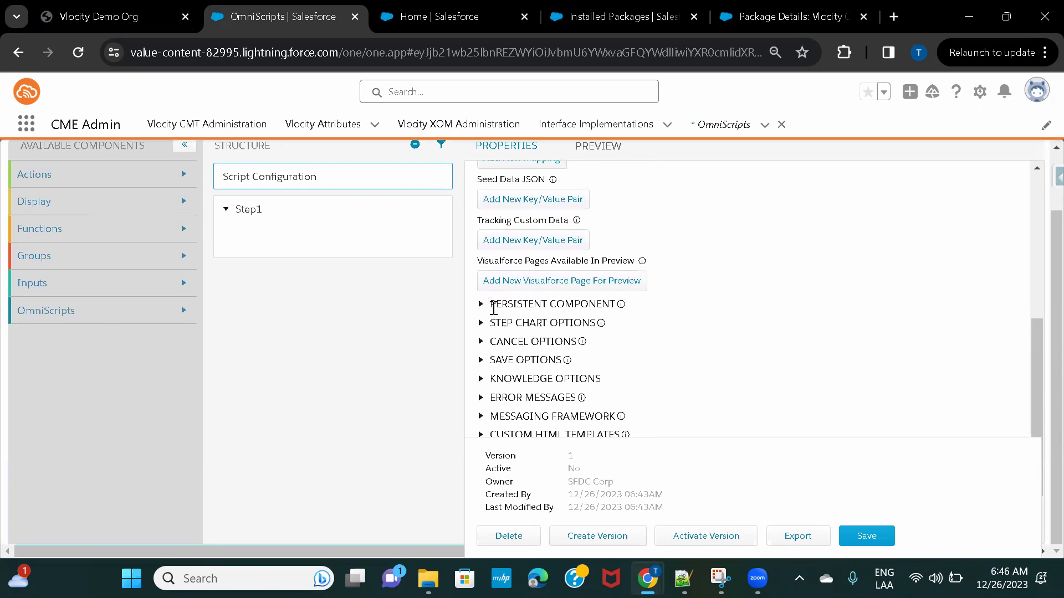
pyautogui.scroll(5, 773, 333)
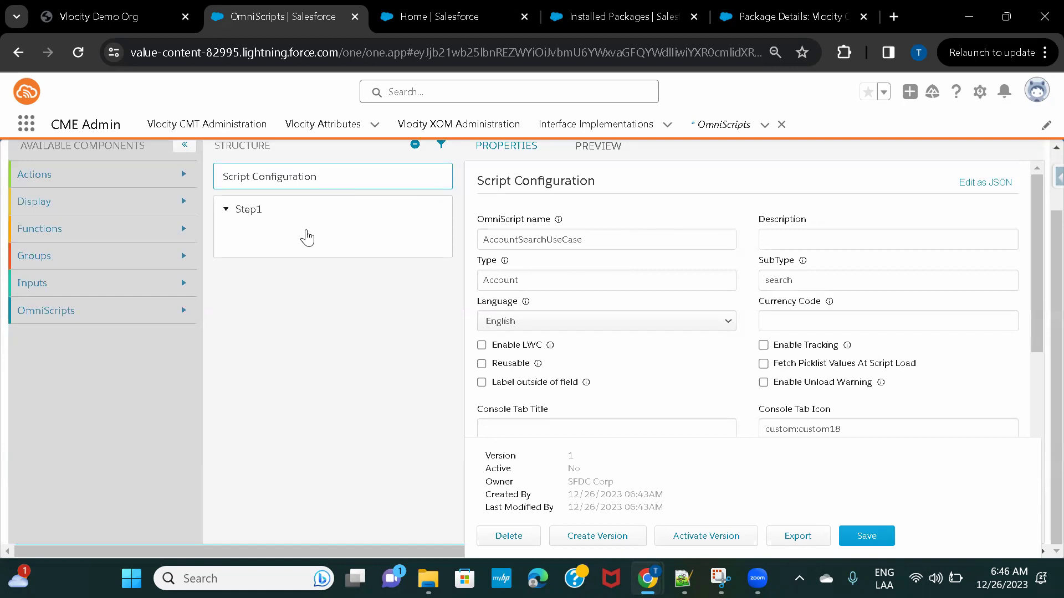
pyautogui.click(308, 237)
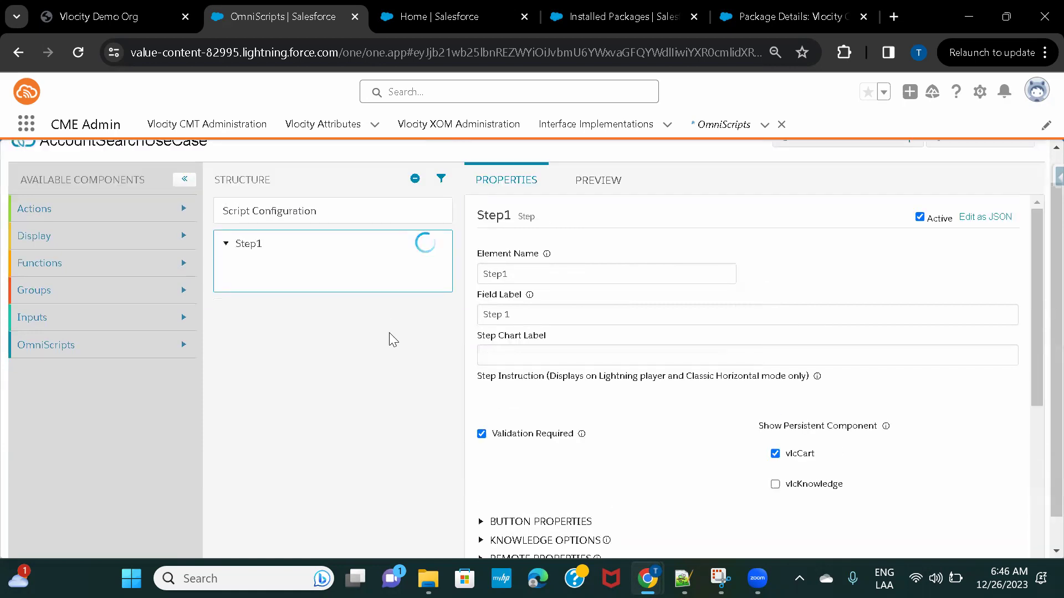
pyautogui.scroll(1, 389, 332)
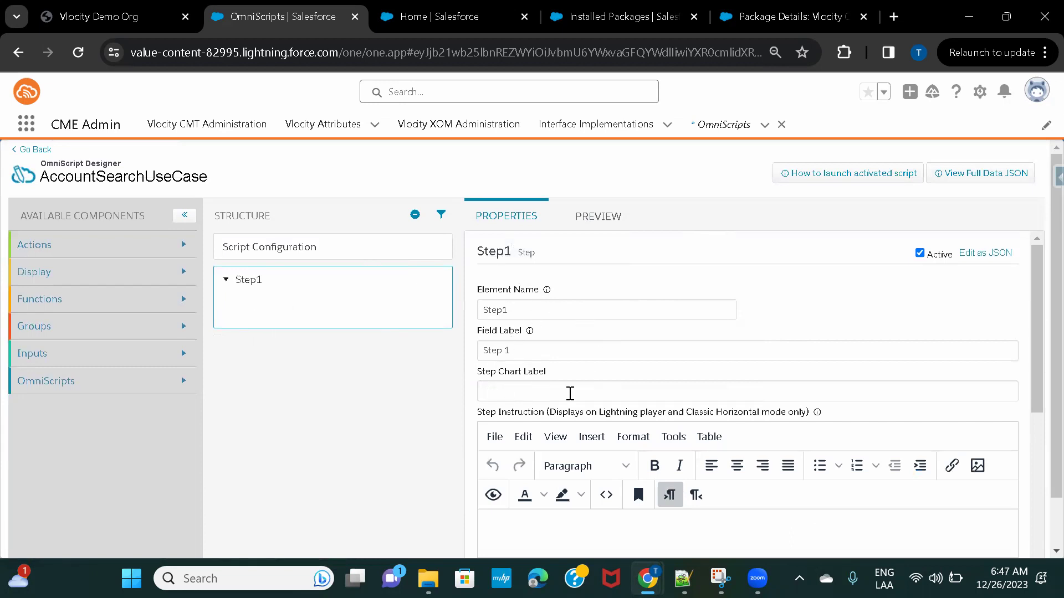
pyautogui.scroll(-3, 739, 418)
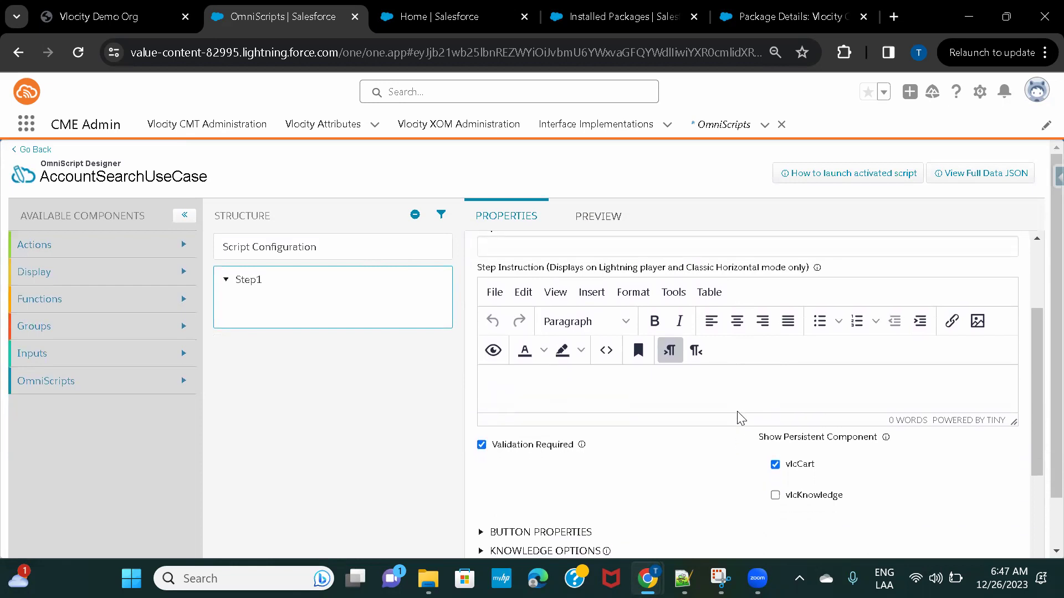
pyautogui.scroll(3, 739, 418)
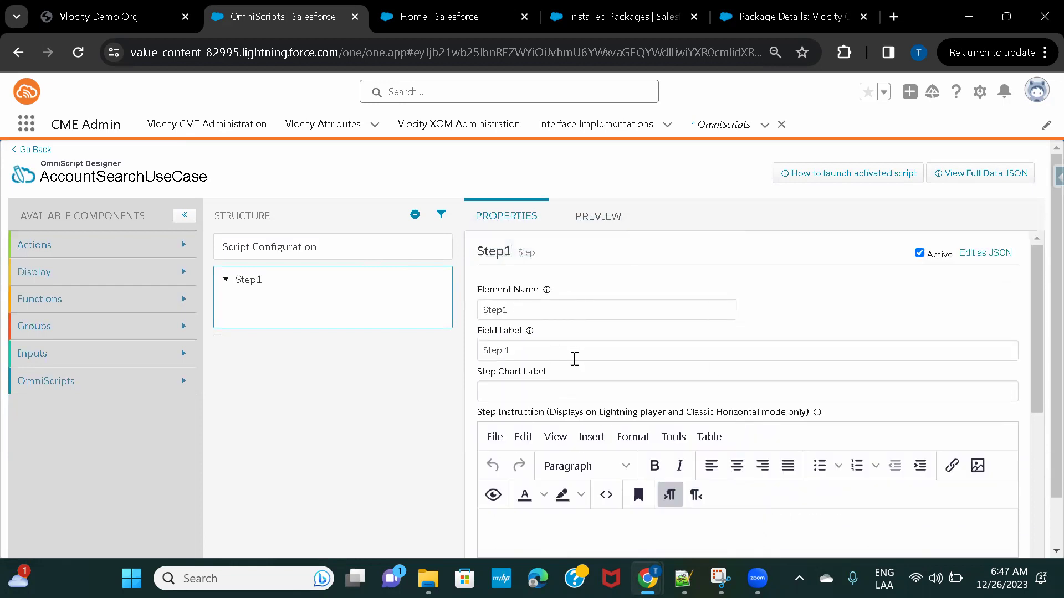
pyautogui.scroll(-6, 656, 382)
pyautogui.scroll(6, 656, 384)
# - Add a Text input component to Step1 and set its element name to Account
pyautogui.click(146, 358)
pyautogui.scroll(-10, 146, 358)
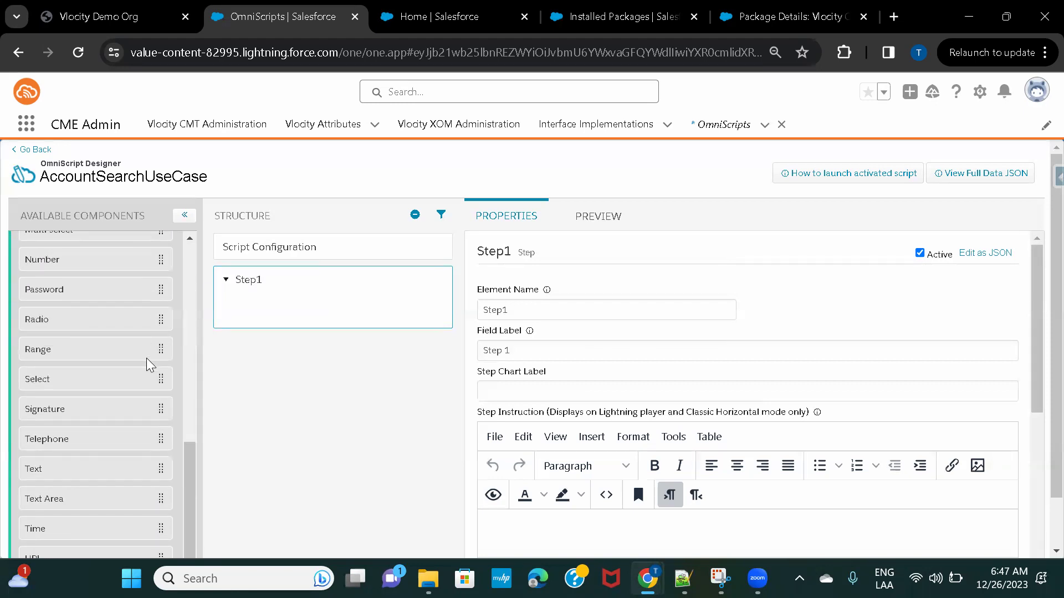
pyautogui.scroll(-2, 146, 358)
pyautogui.moveTo(94, 413); pyautogui.dragTo(331, 247)
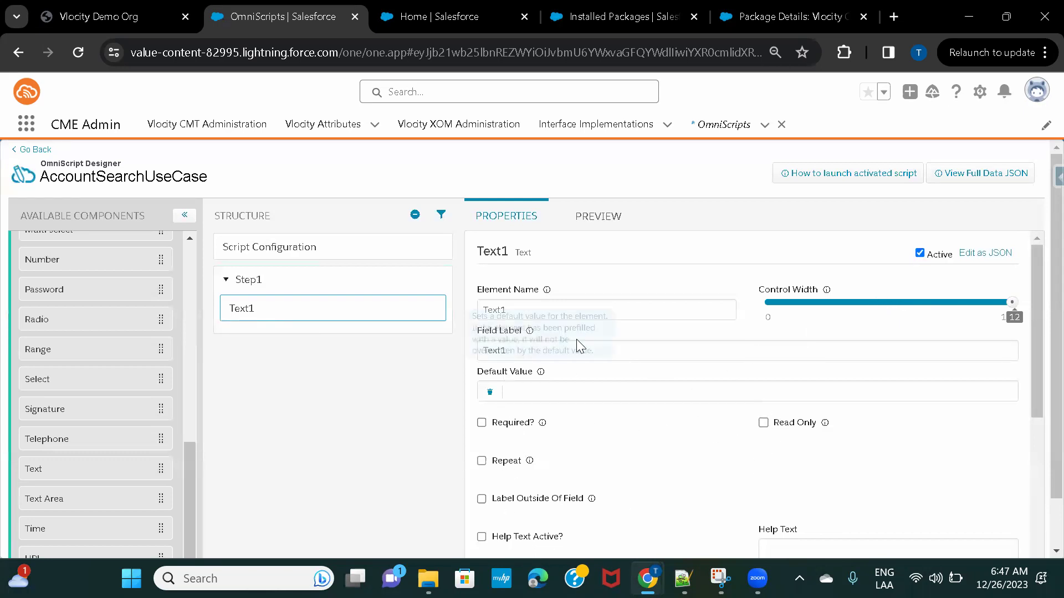
pyautogui.doubleClick(586, 308)
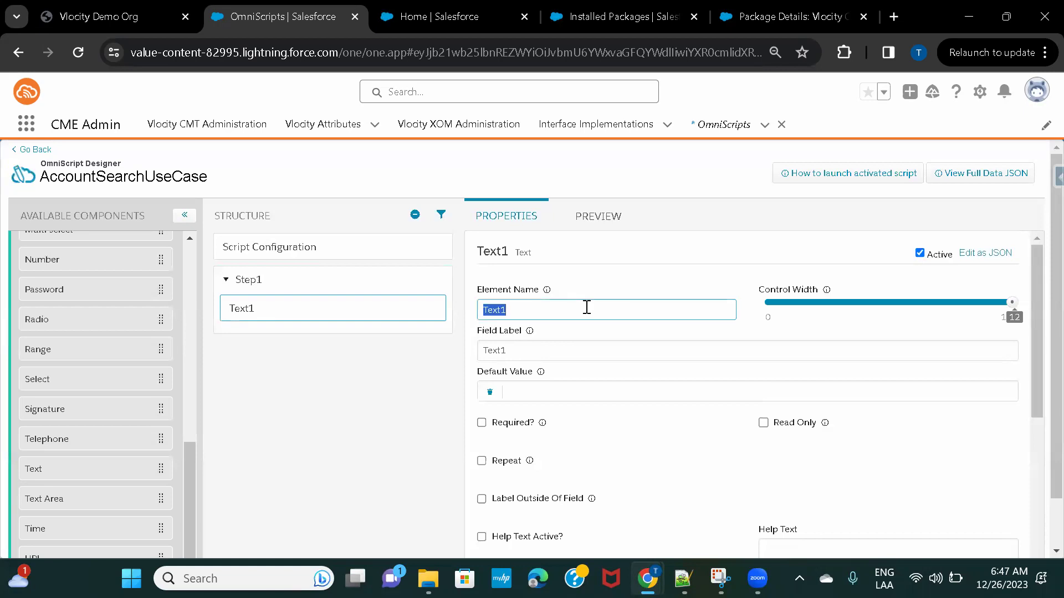
pyautogui.write('Account')
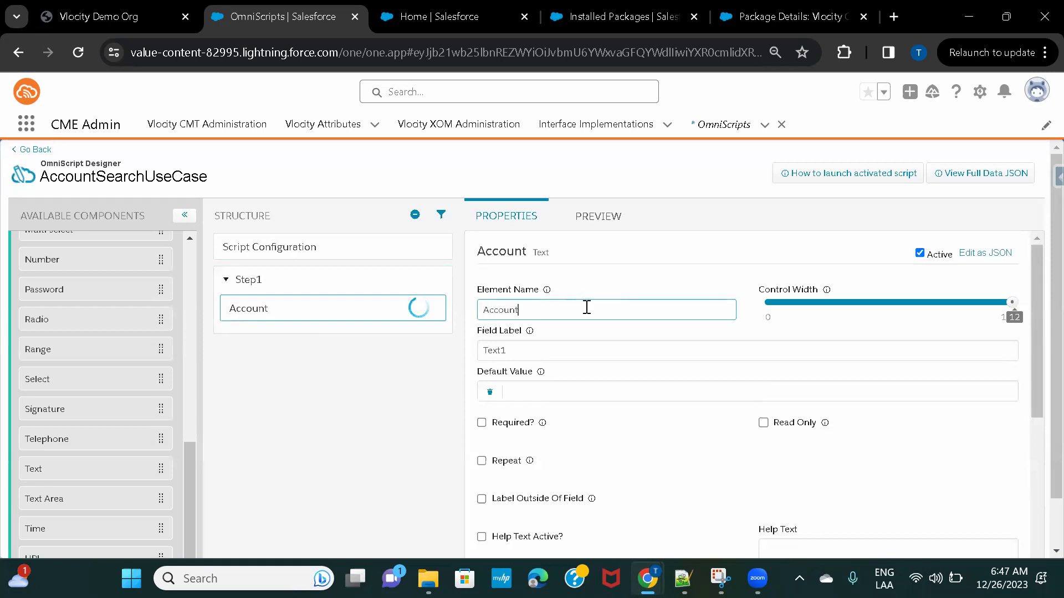
# - Complete the Text element's name as AccountName and set its field label to Enter Account Name
pyautogui.write('Name')
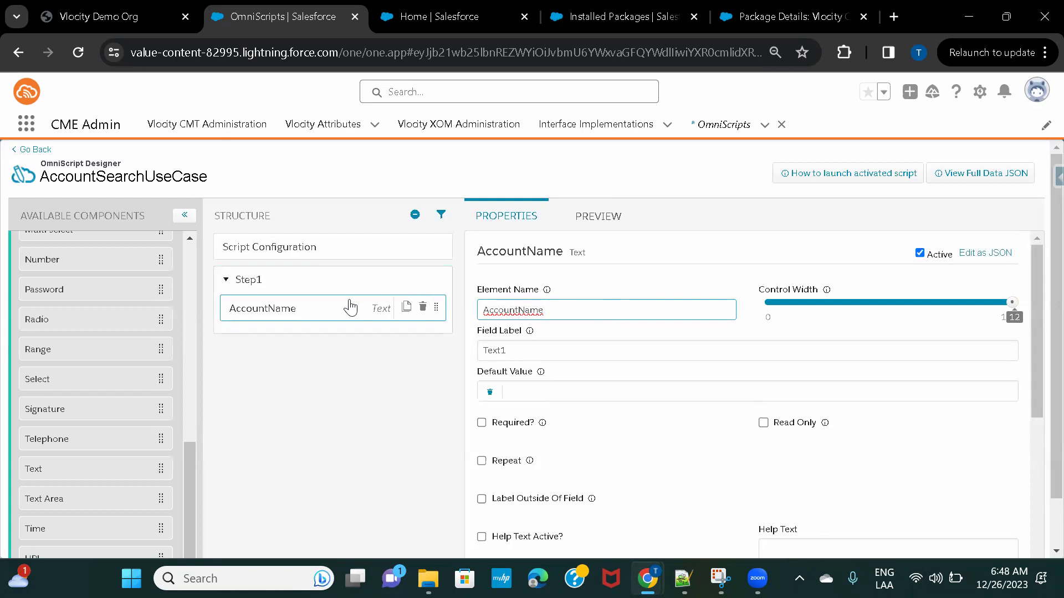
pyautogui.doubleClick(547, 351)
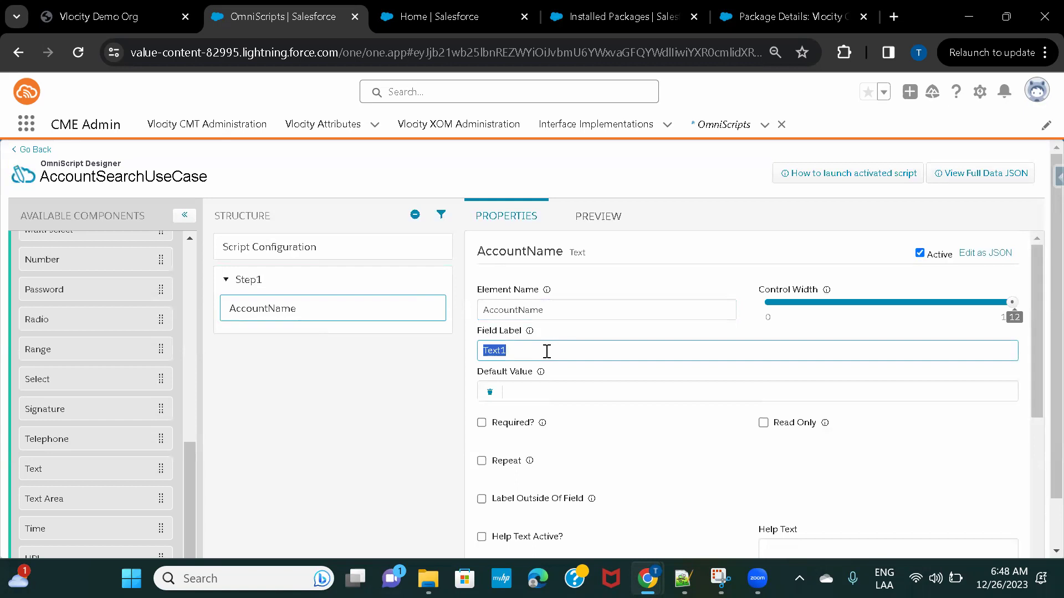
pyautogui.write('Enter Account Name')
pyautogui.scroll(-1, 617, 451)
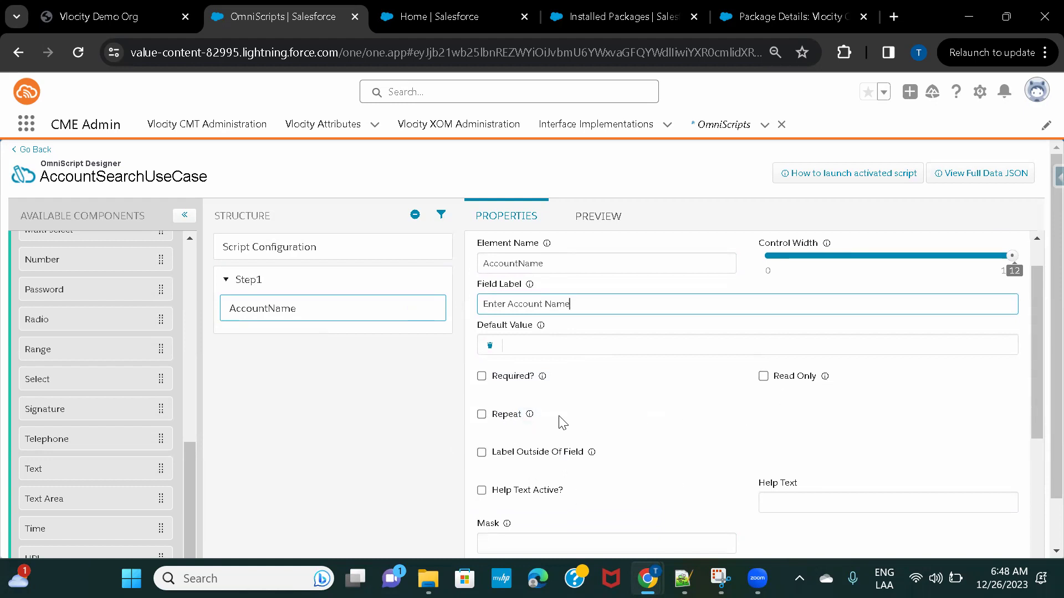
pyautogui.moveTo(510, 382)
pyautogui.scroll(1, 695, 428)
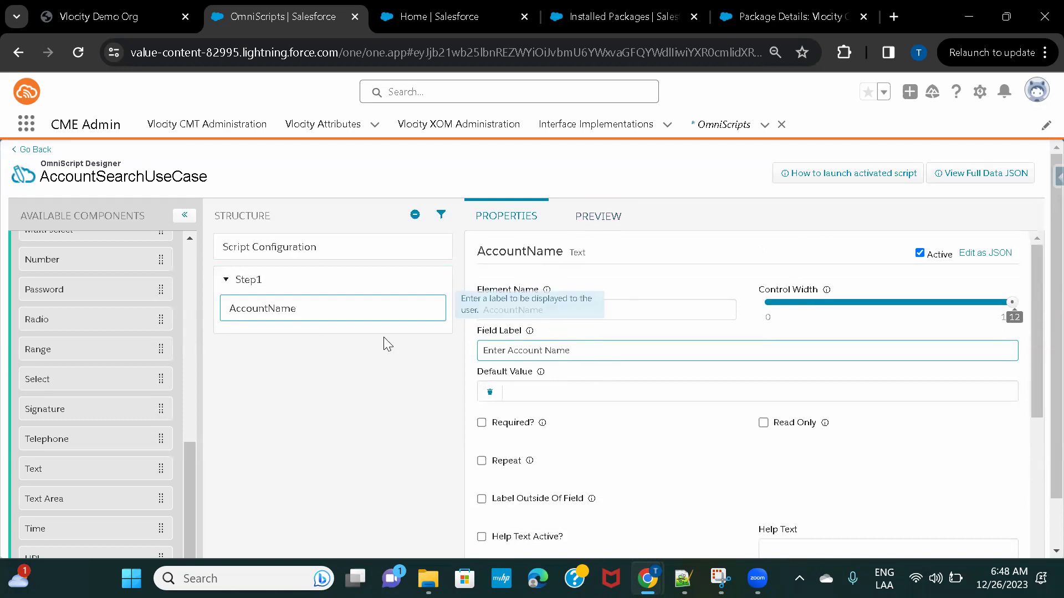
# - Preview Step1 in the Lightning and Newport themes, then return to Lightning Universal Page and try the account name field
pyautogui.click(594, 216)
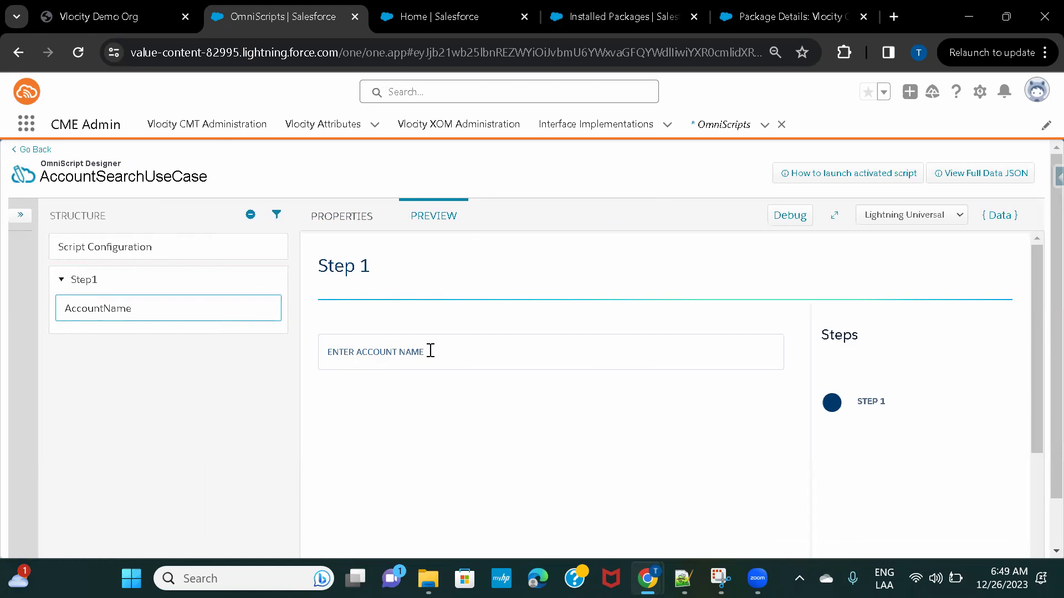
pyautogui.click(935, 225)
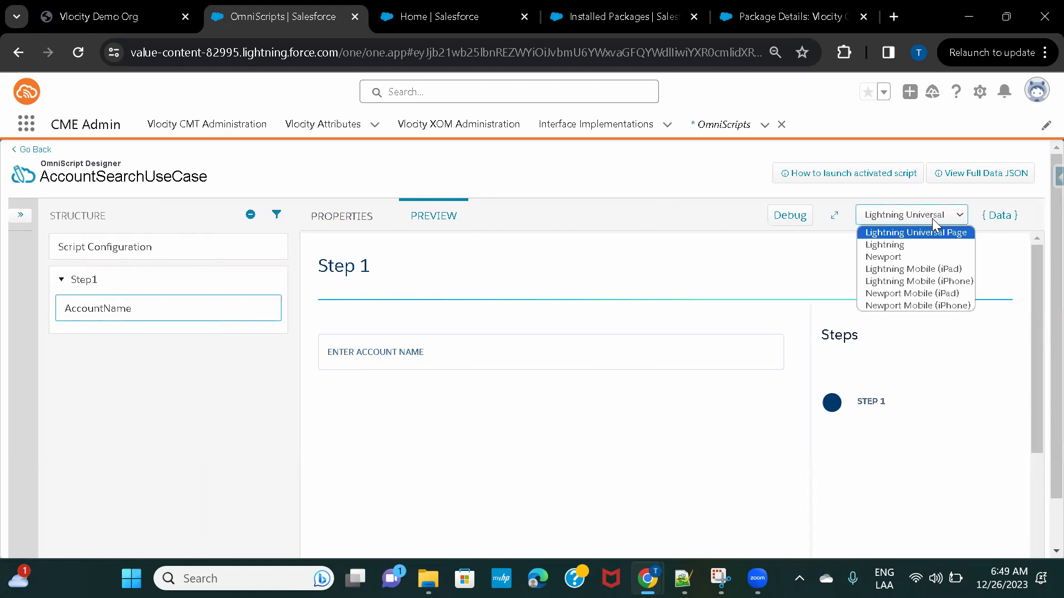
pyautogui.click(893, 245)
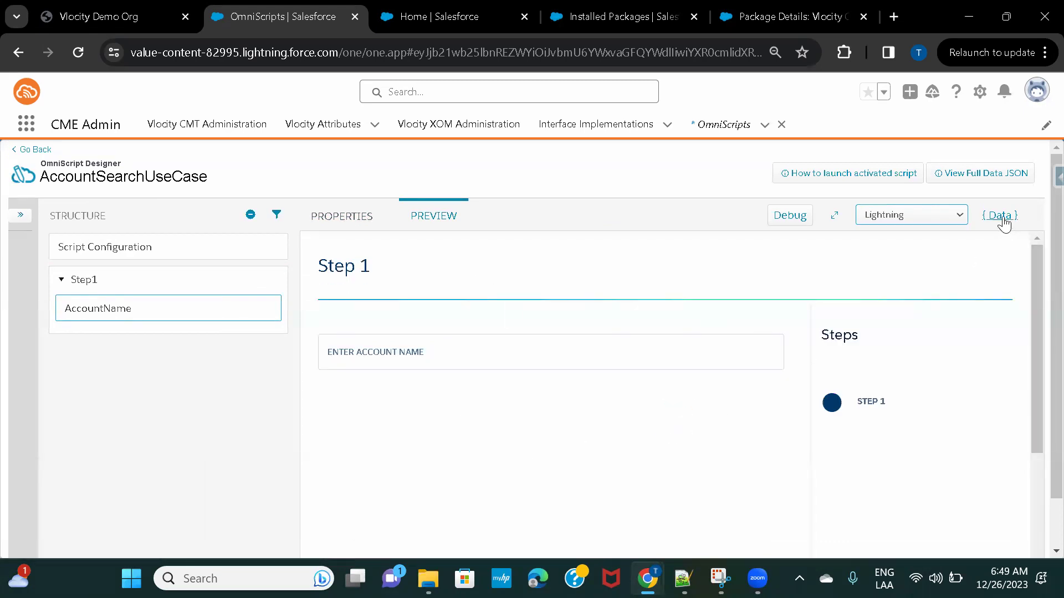
pyautogui.click(937, 214)
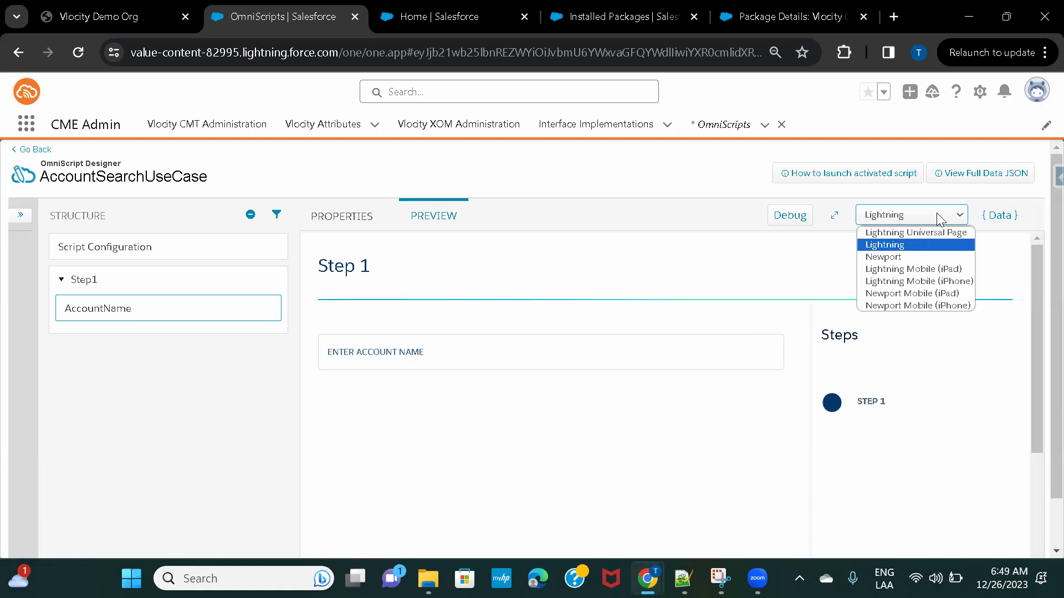
pyautogui.click(899, 258)
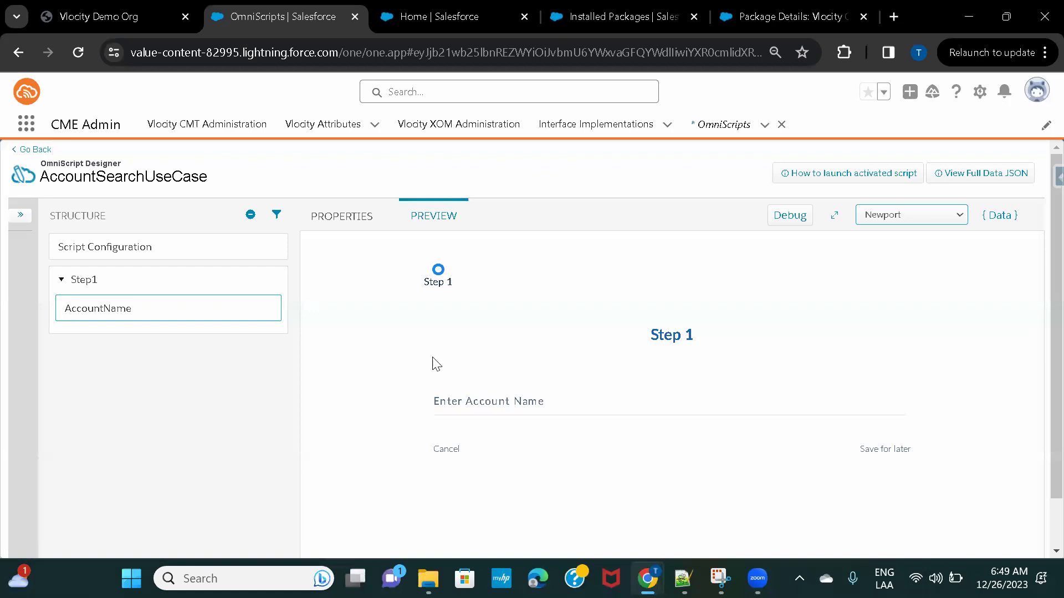
pyautogui.scroll(-1, 630, 396)
pyautogui.scroll(1, 630, 396)
pyautogui.click(917, 214)
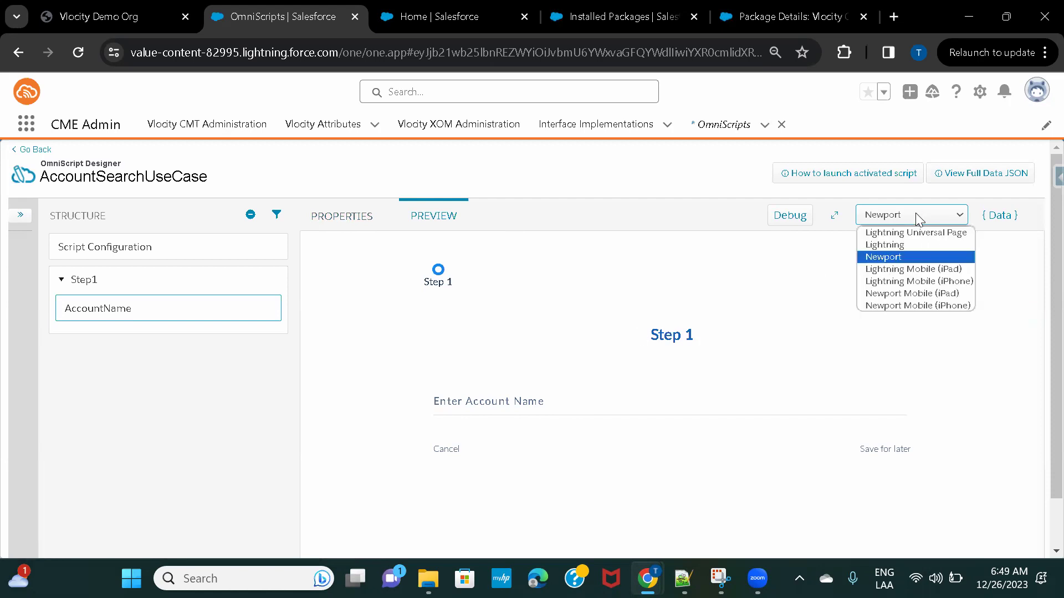
pyautogui.click(916, 232)
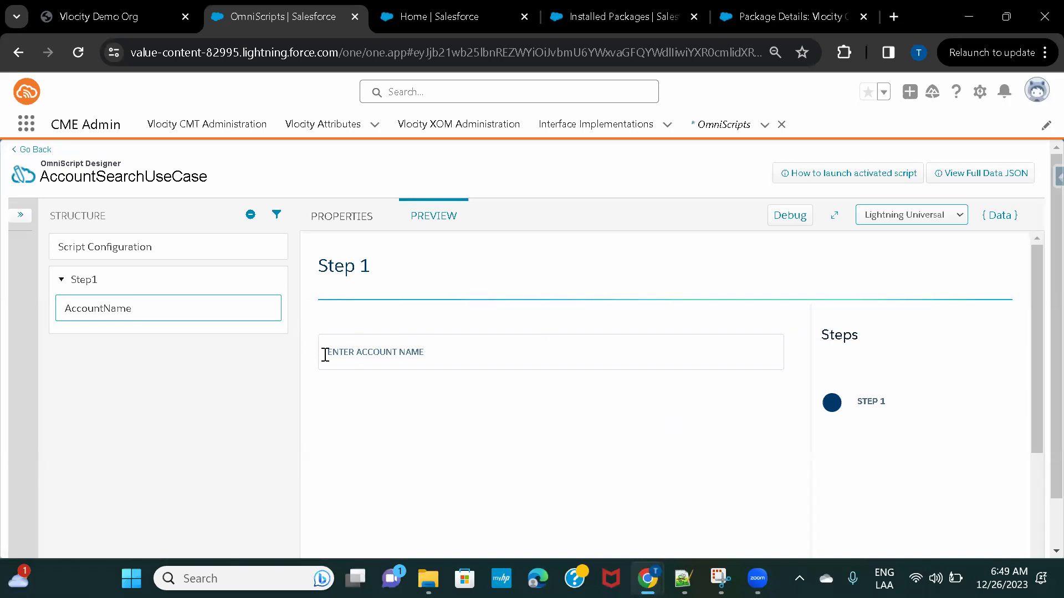
pyautogui.click(371, 367)
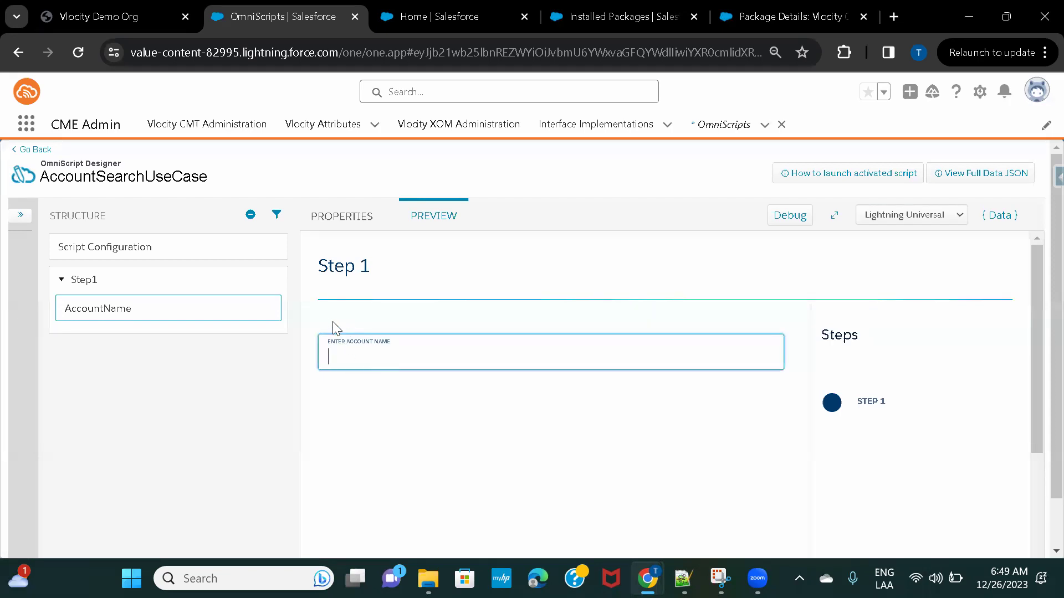
# - Place the AccountName label outside of the field and check it in the preview
pyautogui.click(349, 219)
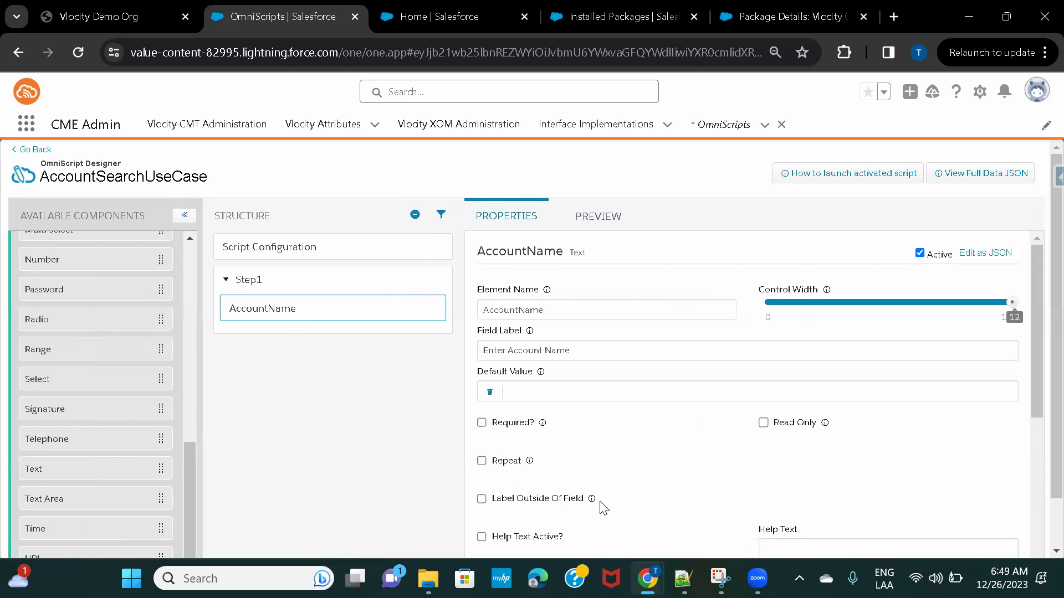
pyautogui.click(482, 499)
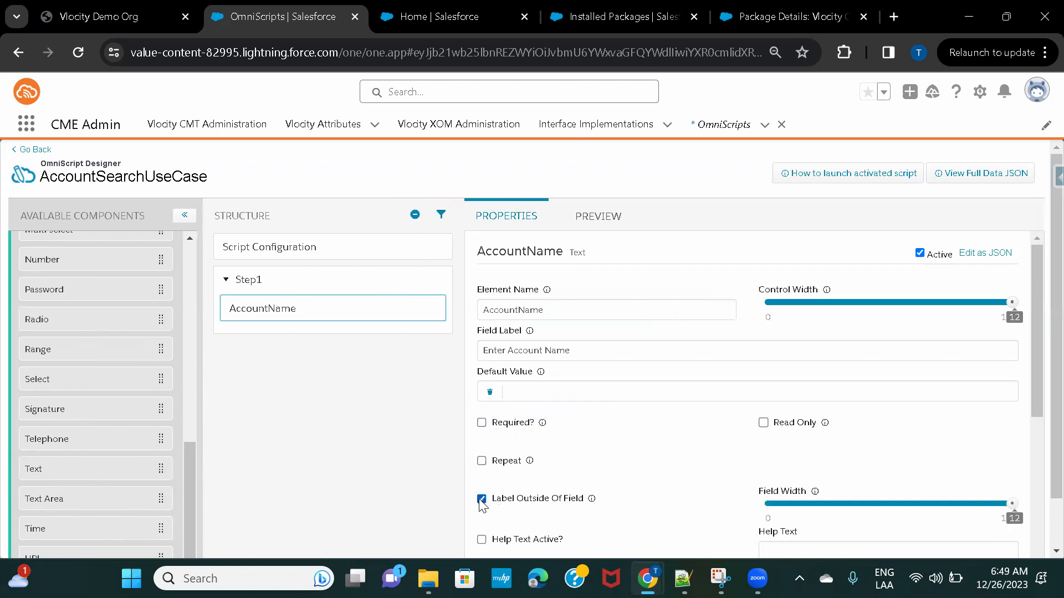
pyautogui.click(597, 212)
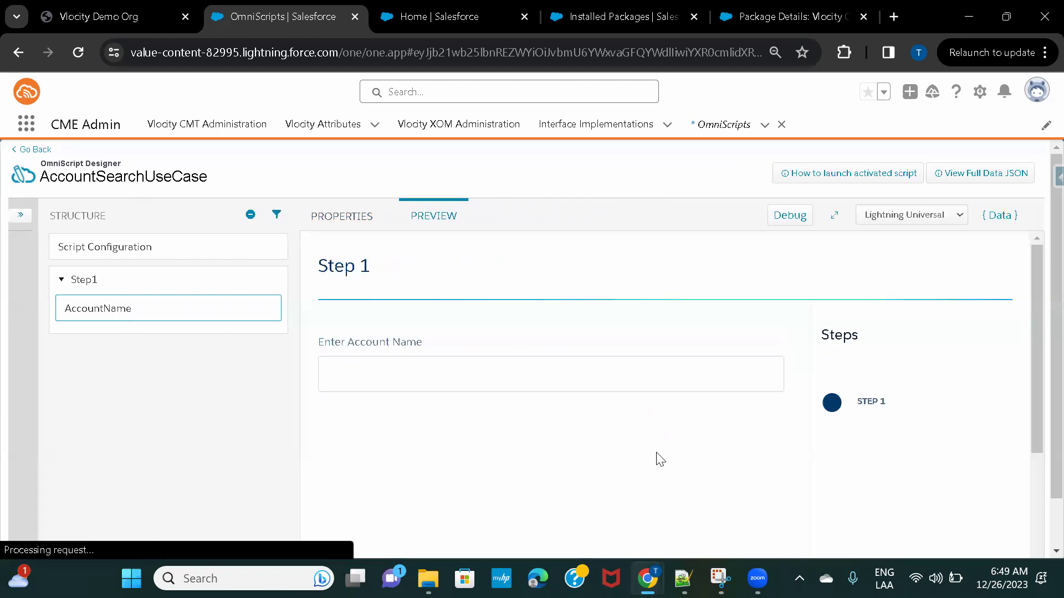
# - Make the AccountName field required and check it in the preview
pyautogui.click(342, 216)
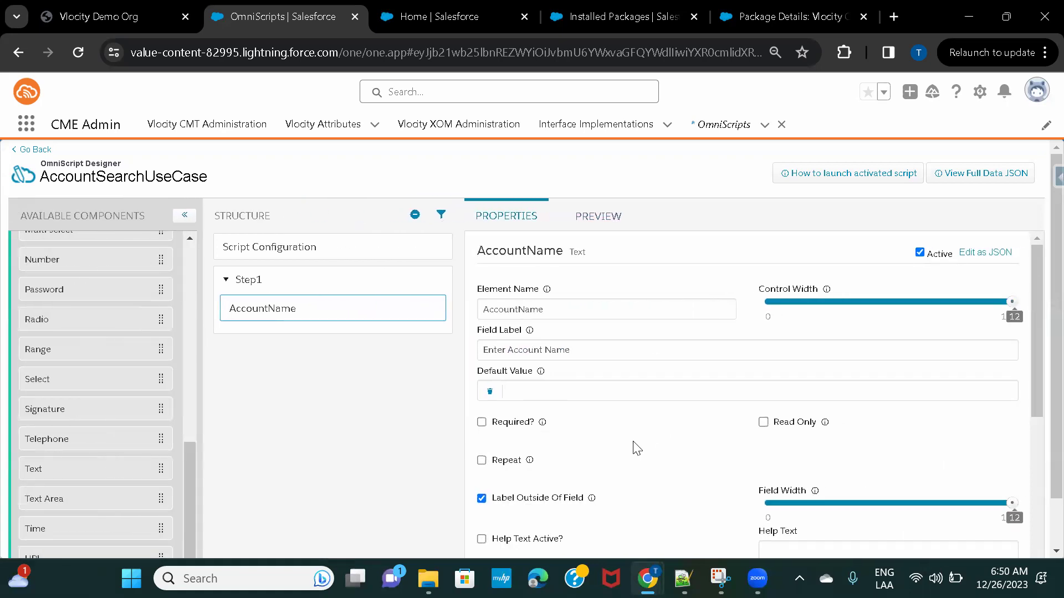
pyautogui.scroll(-1, 636, 445)
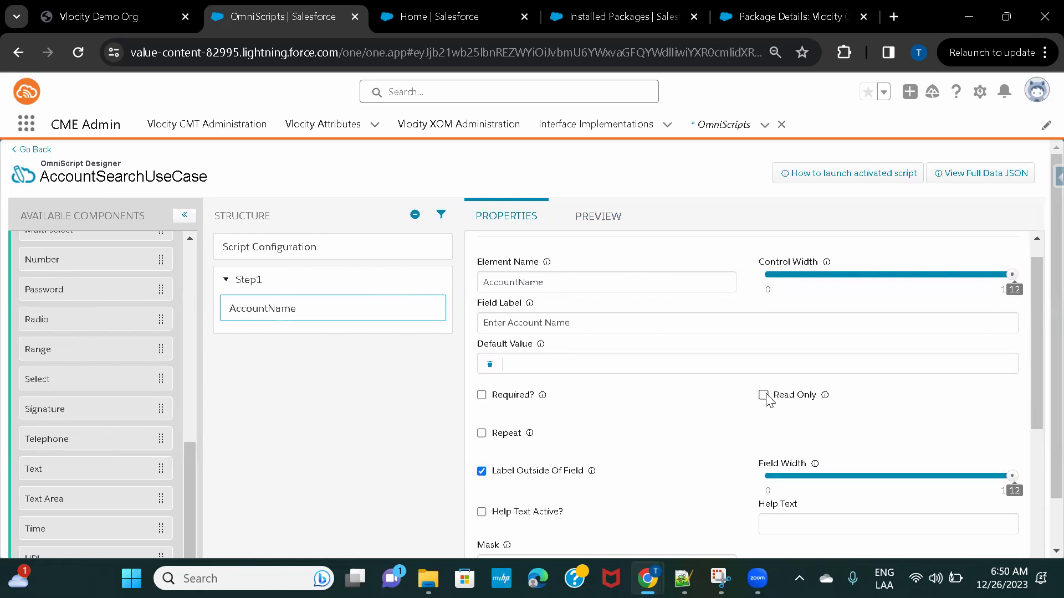
pyautogui.click(482, 395)
pyautogui.scroll(-1, 782, 416)
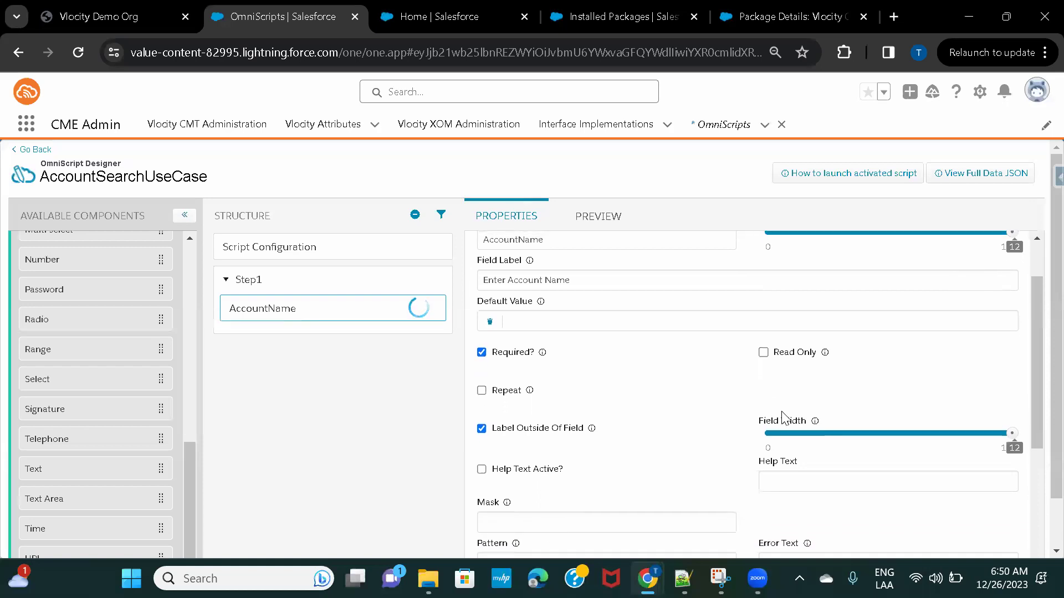
pyautogui.scroll(-1, 783, 417)
pyautogui.scroll(-1, 610, 413)
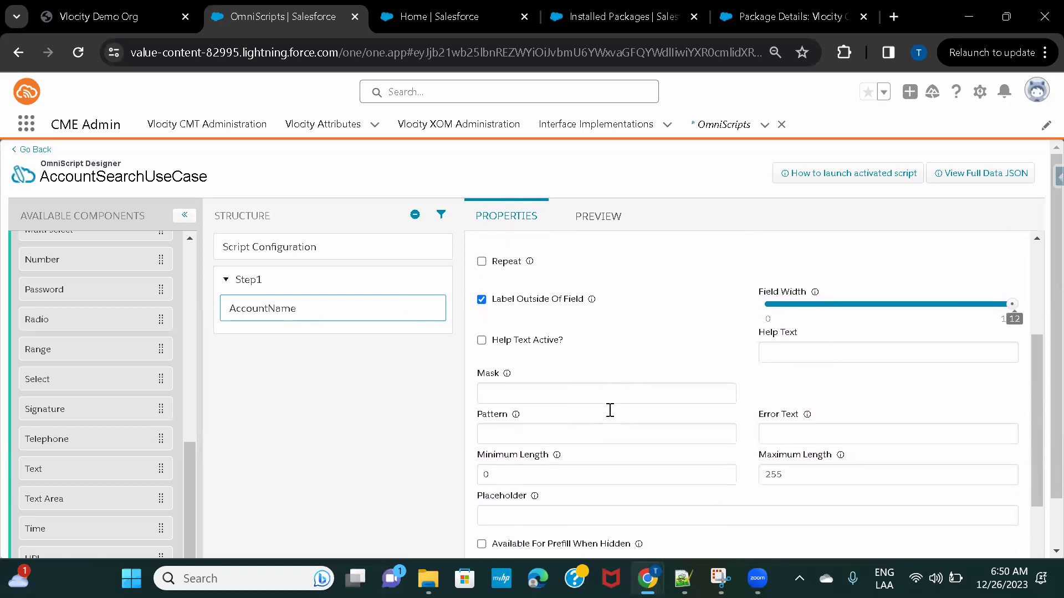
pyautogui.click(608, 210)
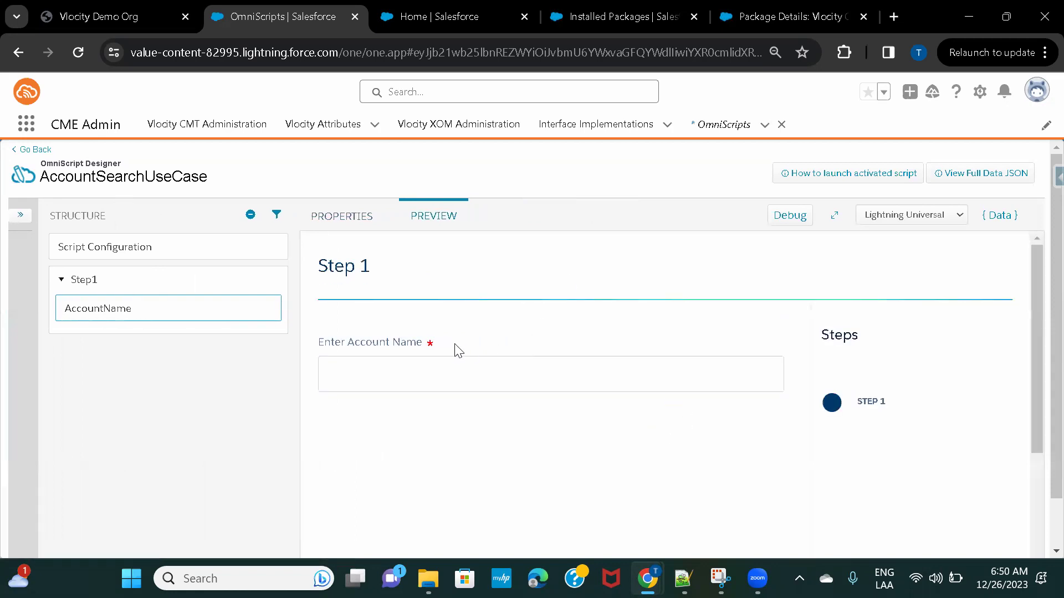
# - Review the remaining AccountName properties, including mask, pattern, error text, length limits, placeholder, prefill and conditional view
pyautogui.click(343, 213)
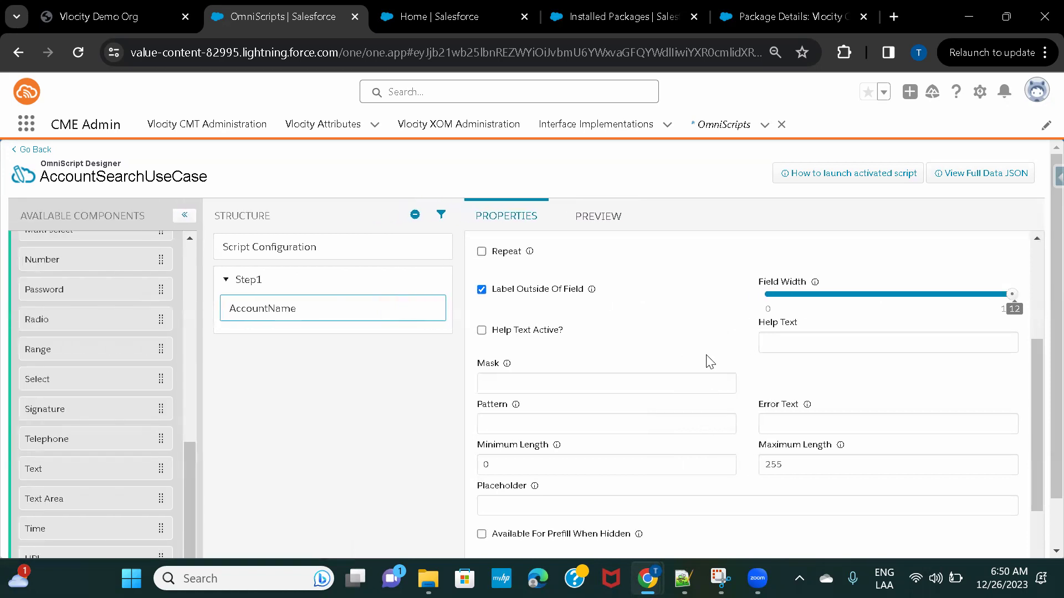
pyautogui.scroll(-1, 708, 361)
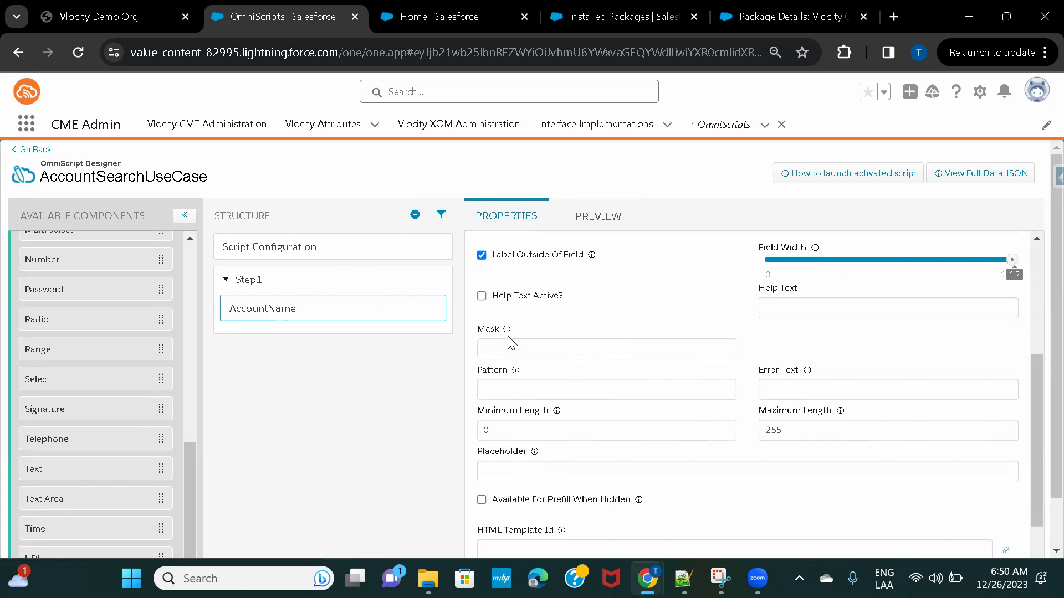
pyautogui.moveTo(507, 331)
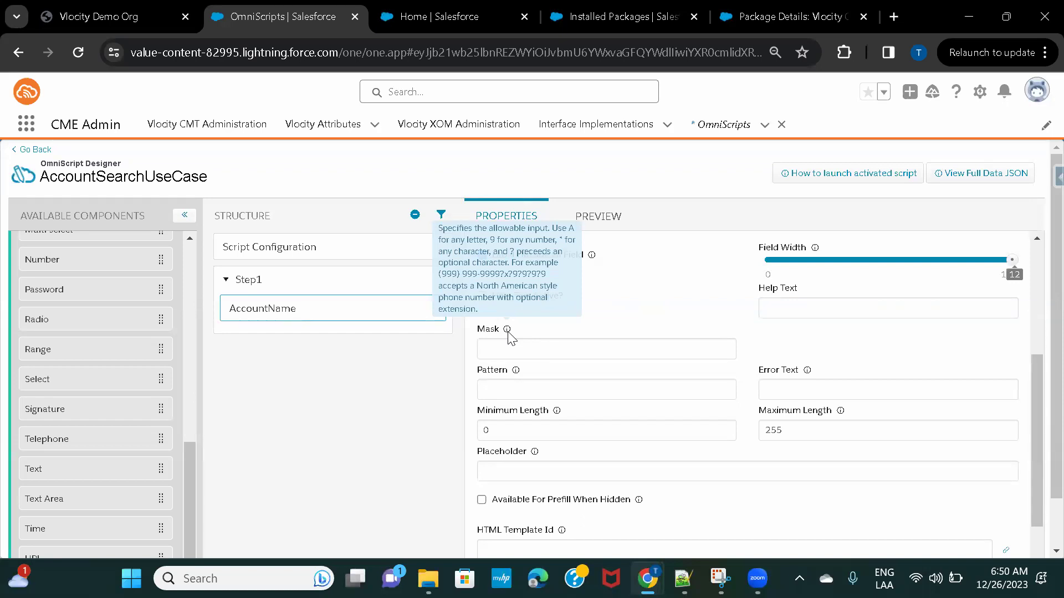
pyautogui.moveTo(516, 371)
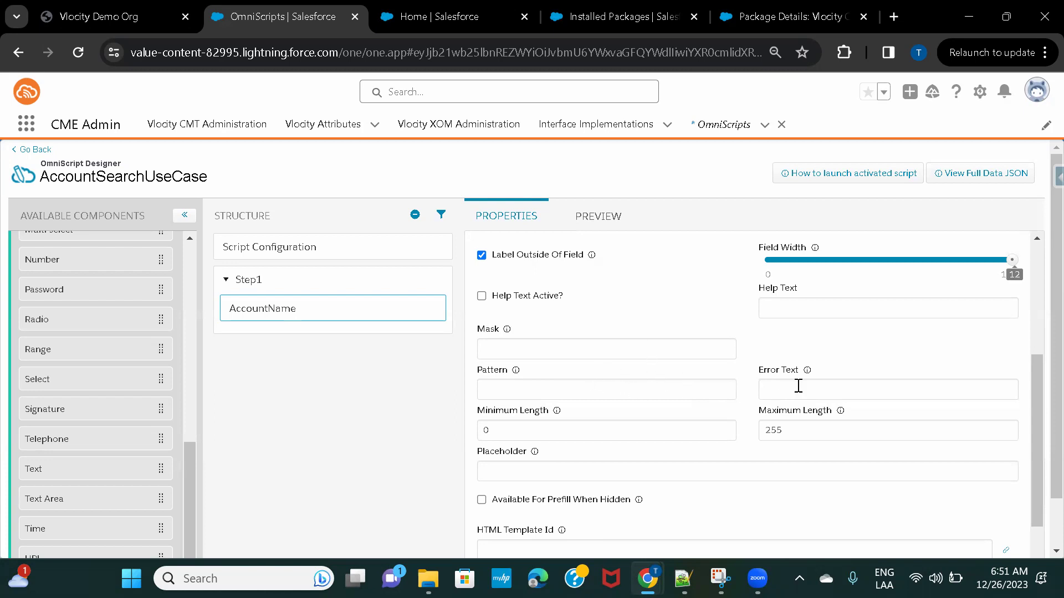
pyautogui.scroll(-1, 679, 424)
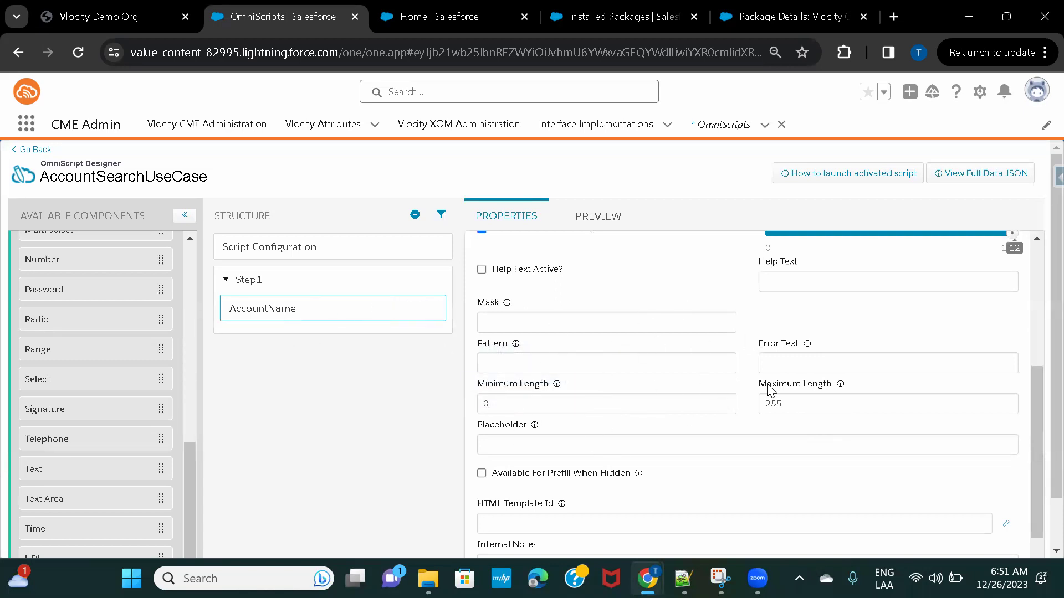
pyautogui.scroll(-1, 771, 391)
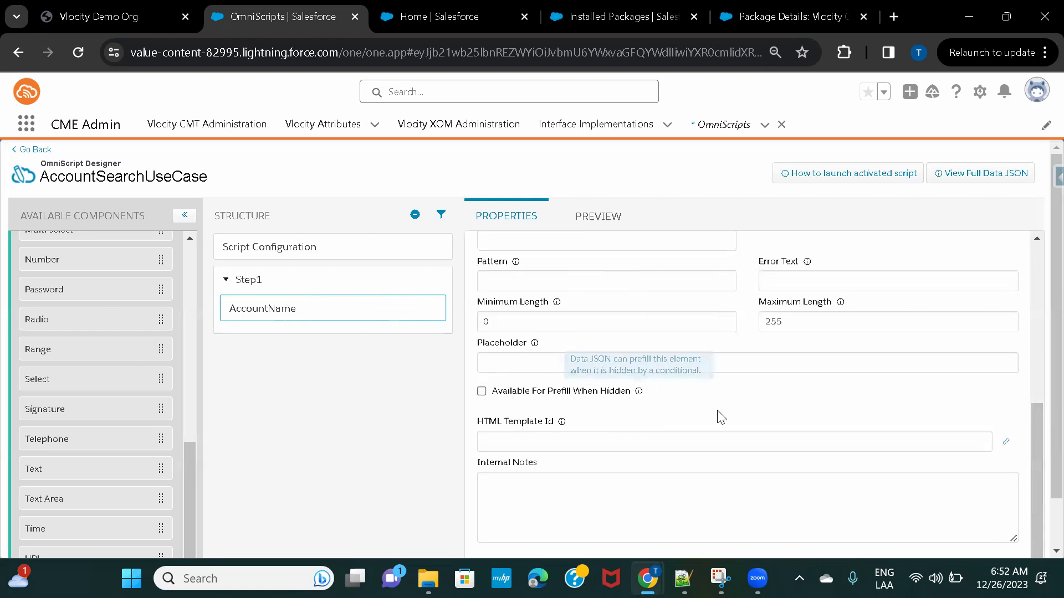
pyautogui.scroll(-1, 719, 418)
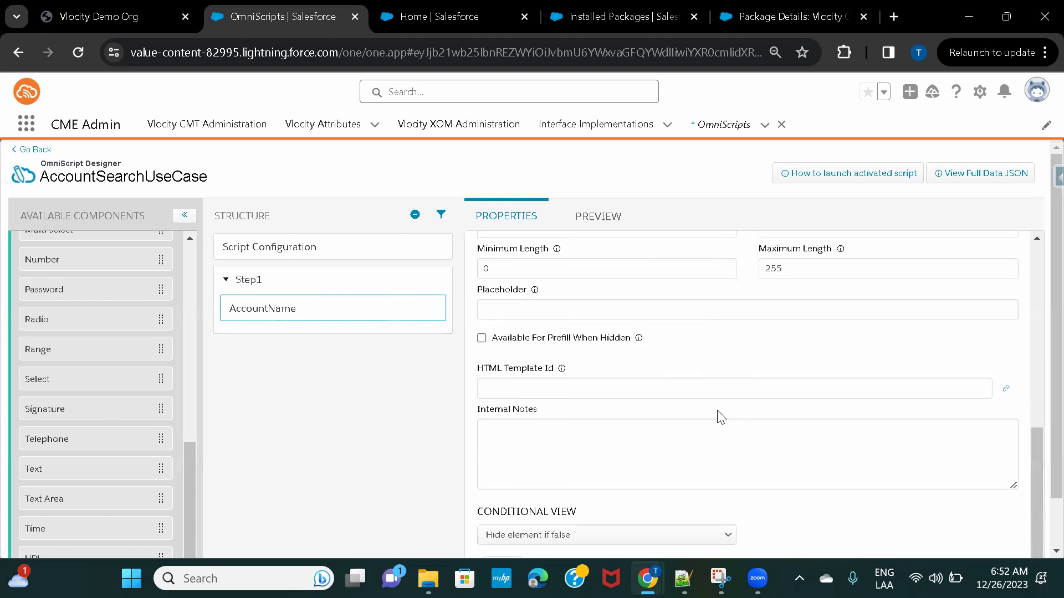
pyautogui.scroll(3, 719, 417)
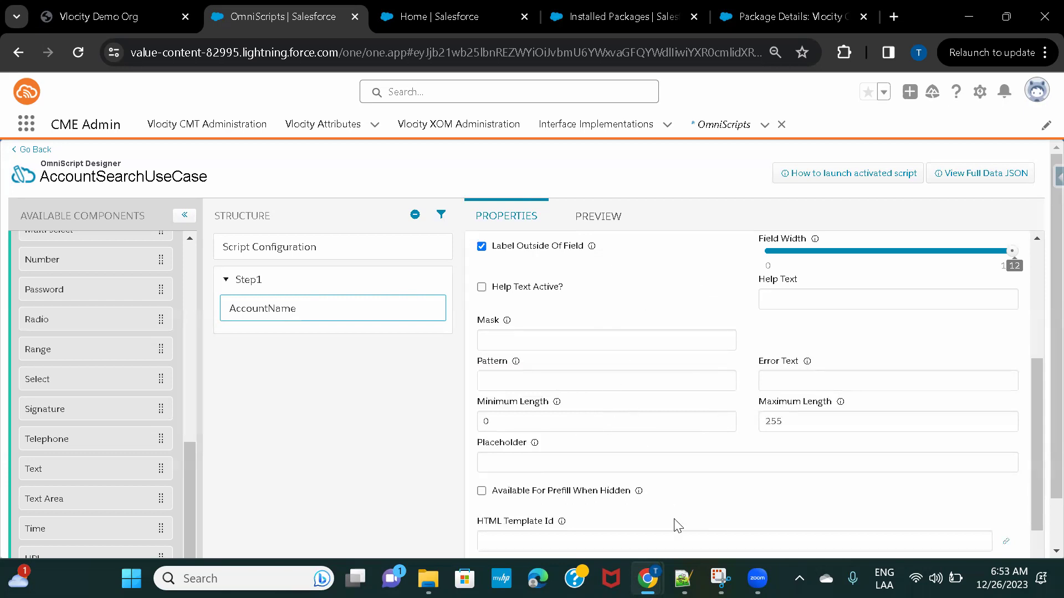
pyautogui.scroll(3, 634, 285)
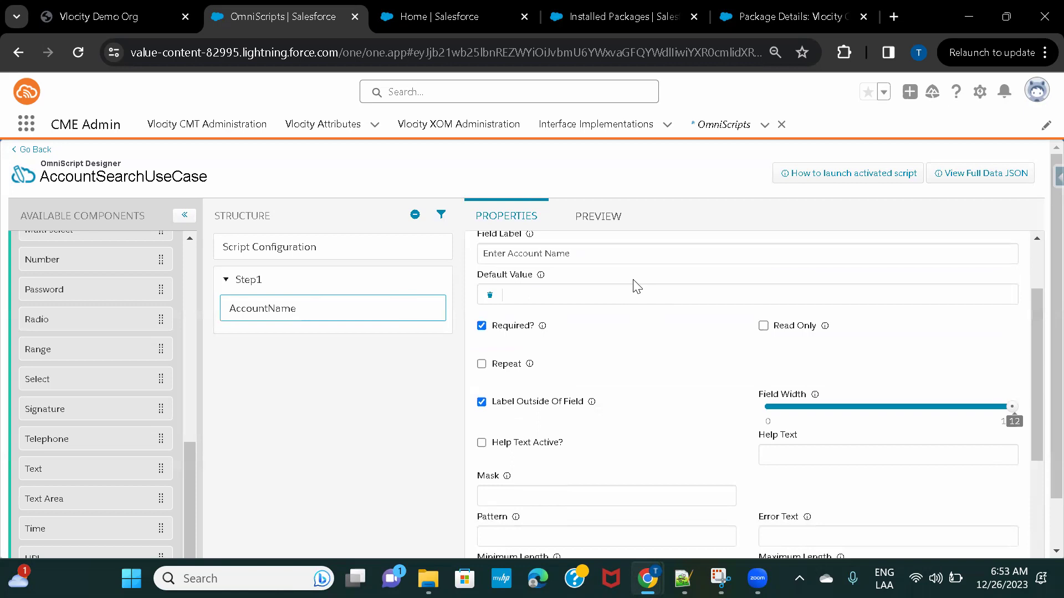
pyautogui.scroll(2, 634, 282)
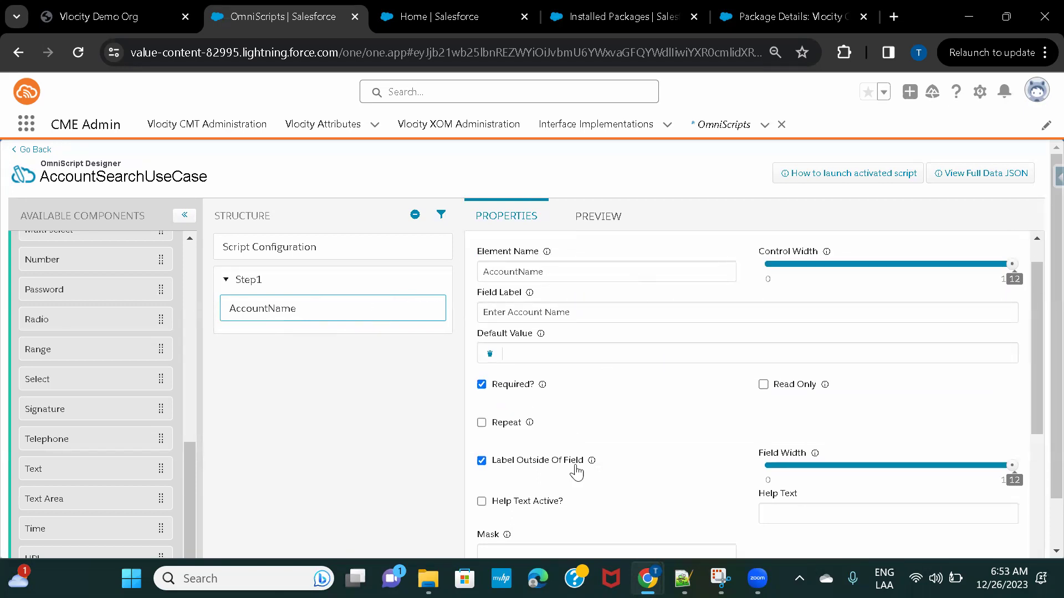
# - Preview the whole of Step1, including the area below the account name field
pyautogui.click(608, 221)
pyautogui.scroll(-3, 559, 443)
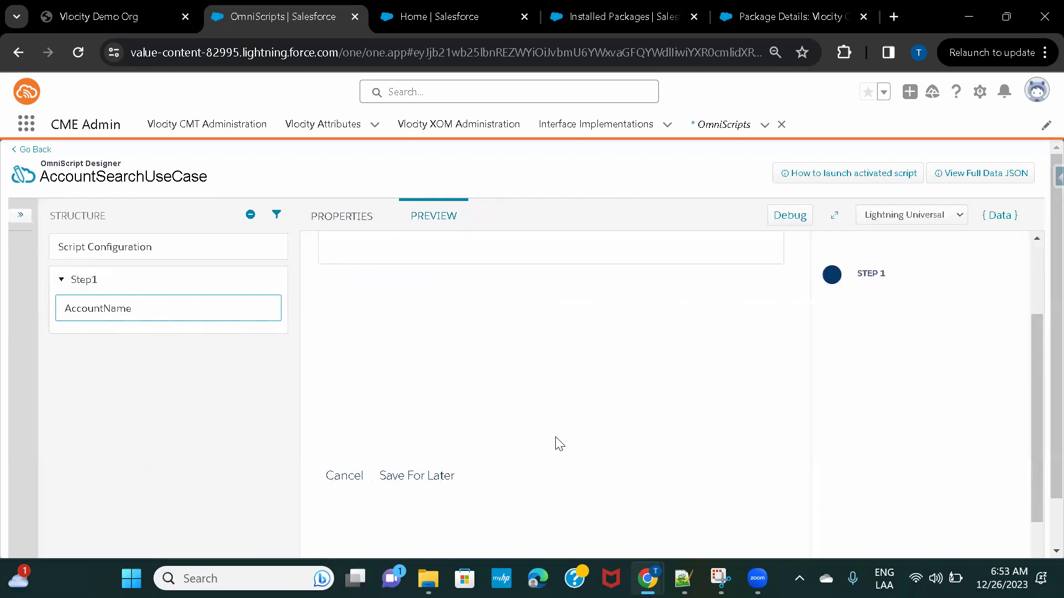
pyautogui.scroll(-2, 559, 443)
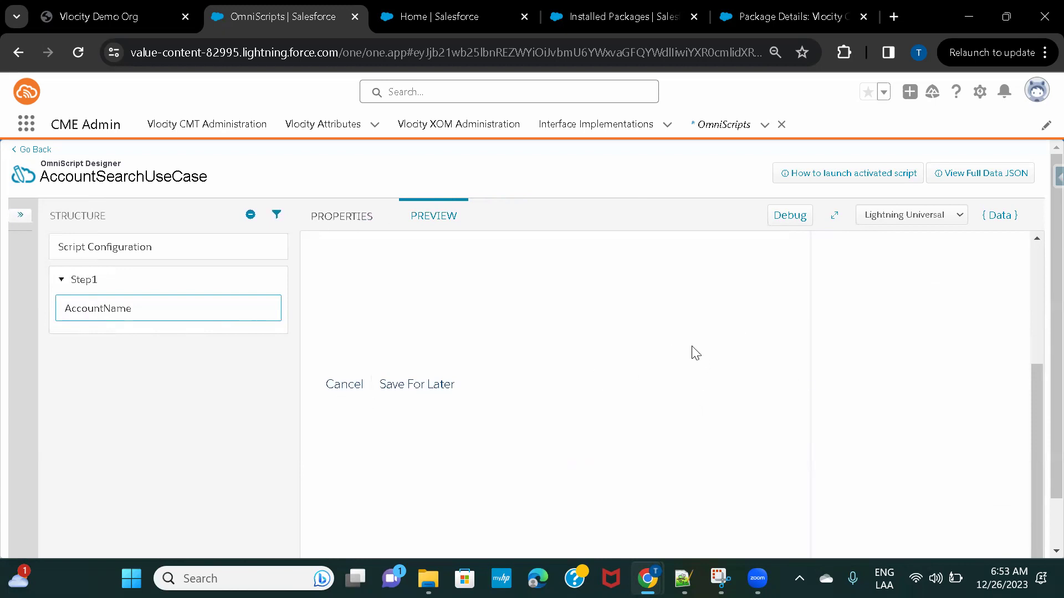
pyautogui.scroll(3, 696, 353)
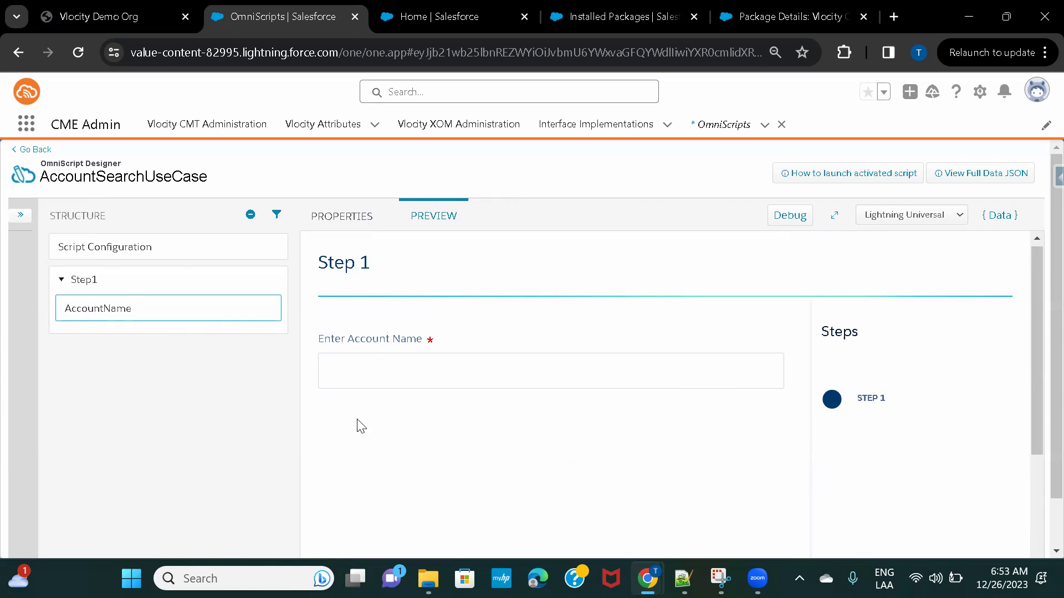
# - Add a second Step group element to the script structure below Step1
pyautogui.click(28, 215)
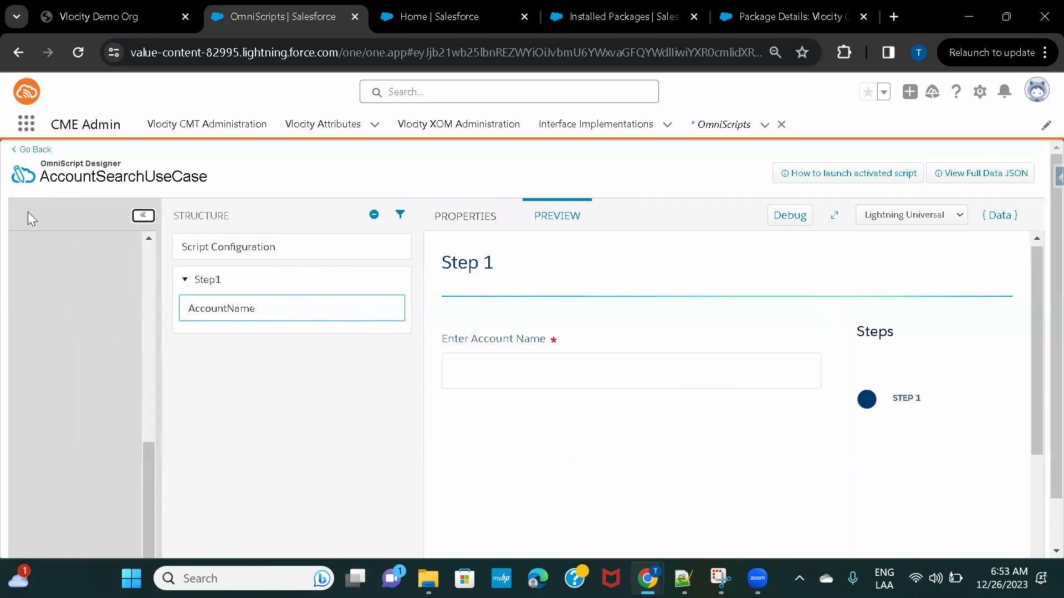
pyautogui.scroll(10, 94, 304)
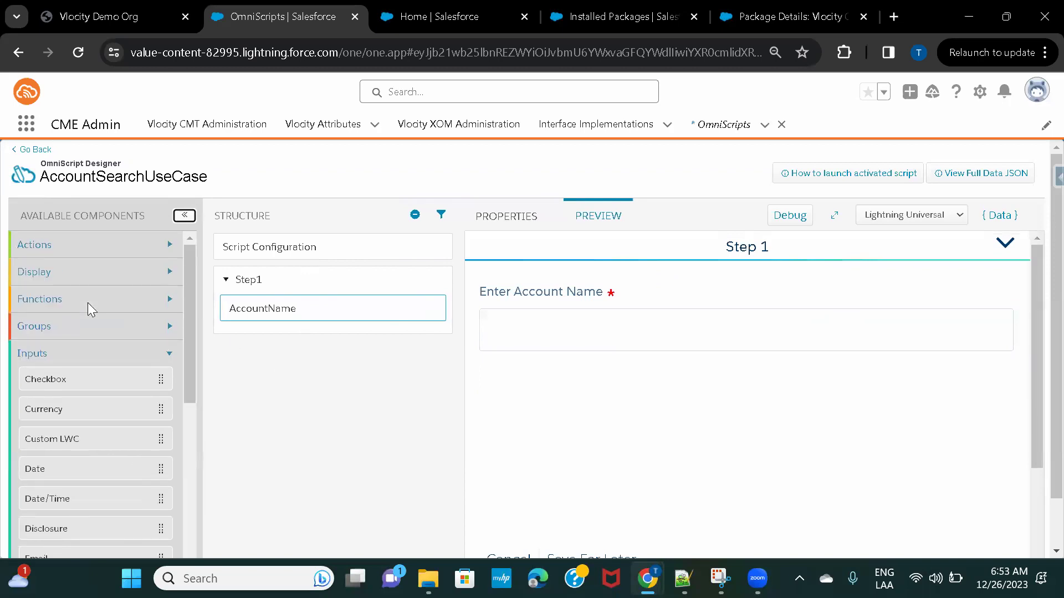
pyautogui.click(172, 356)
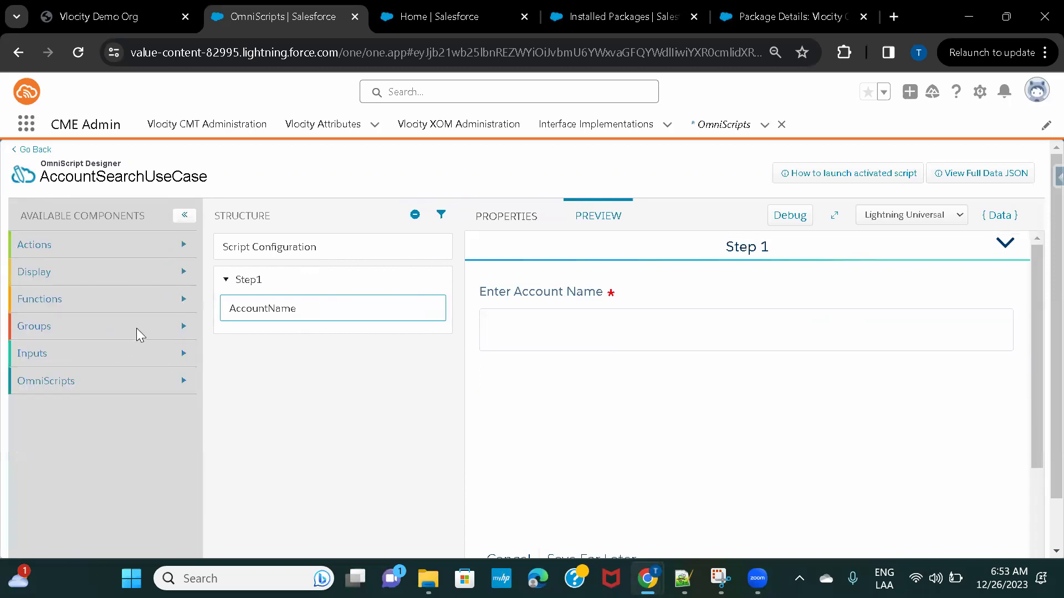
pyautogui.click(184, 326)
pyautogui.scroll(-1, 95, 406)
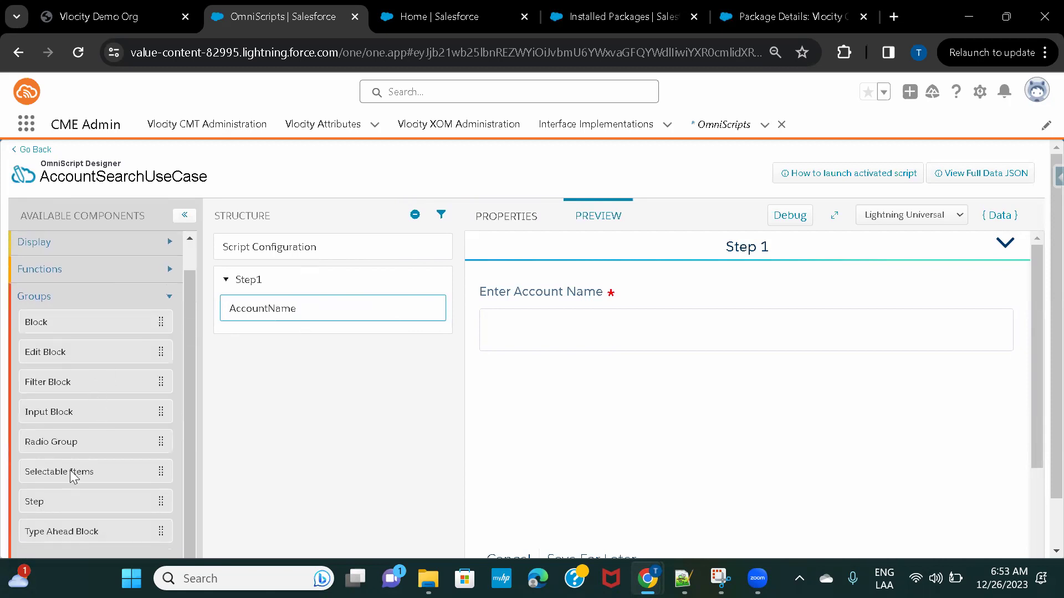
pyautogui.moveTo(35, 508); pyautogui.dragTo(299, 333)
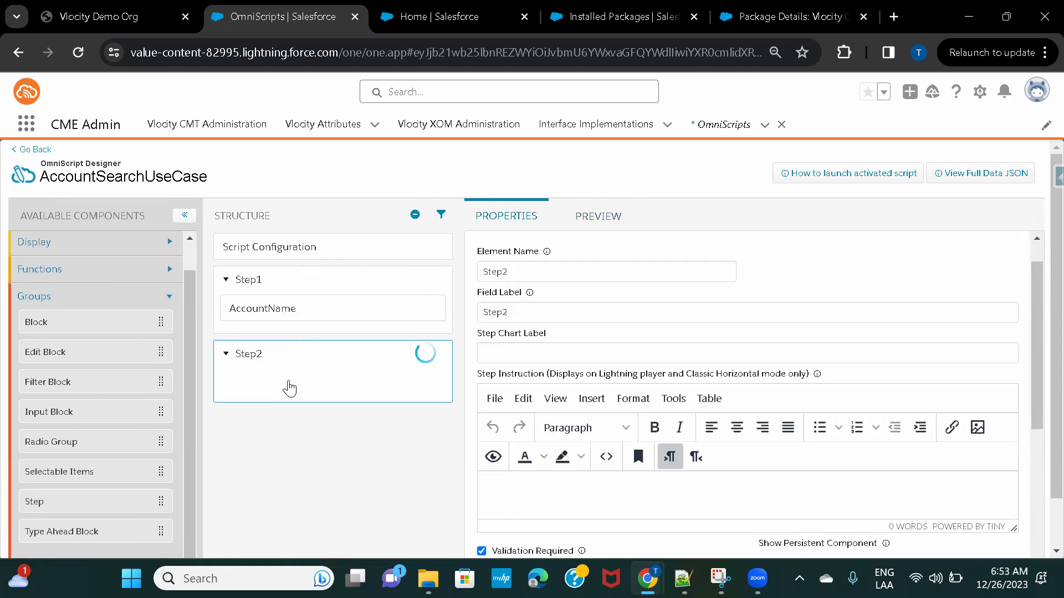
# - Add a Text input element inside Step2
pyautogui.click(114, 304)
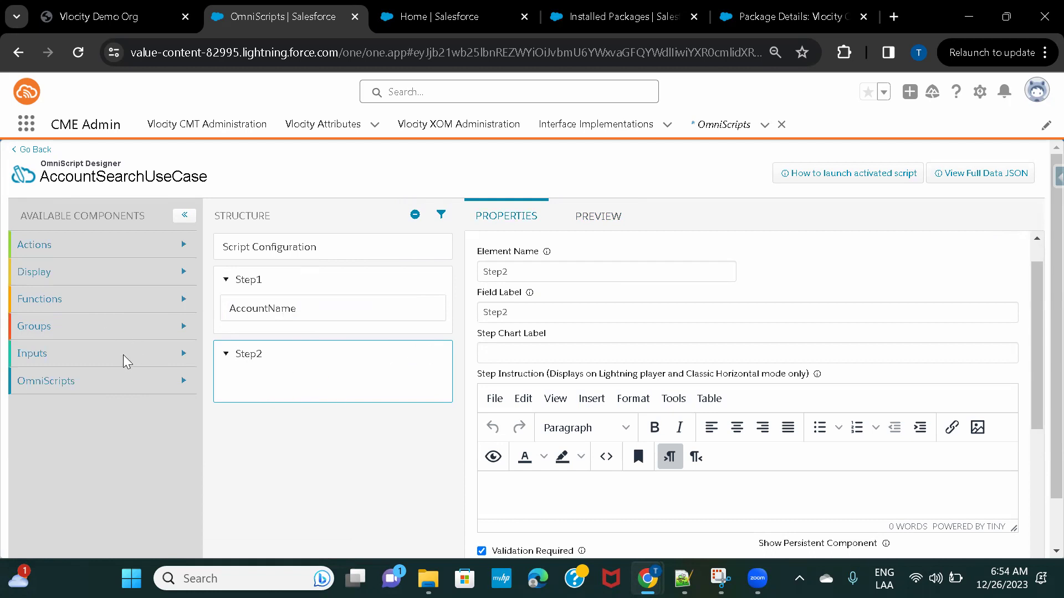
pyautogui.click(185, 355)
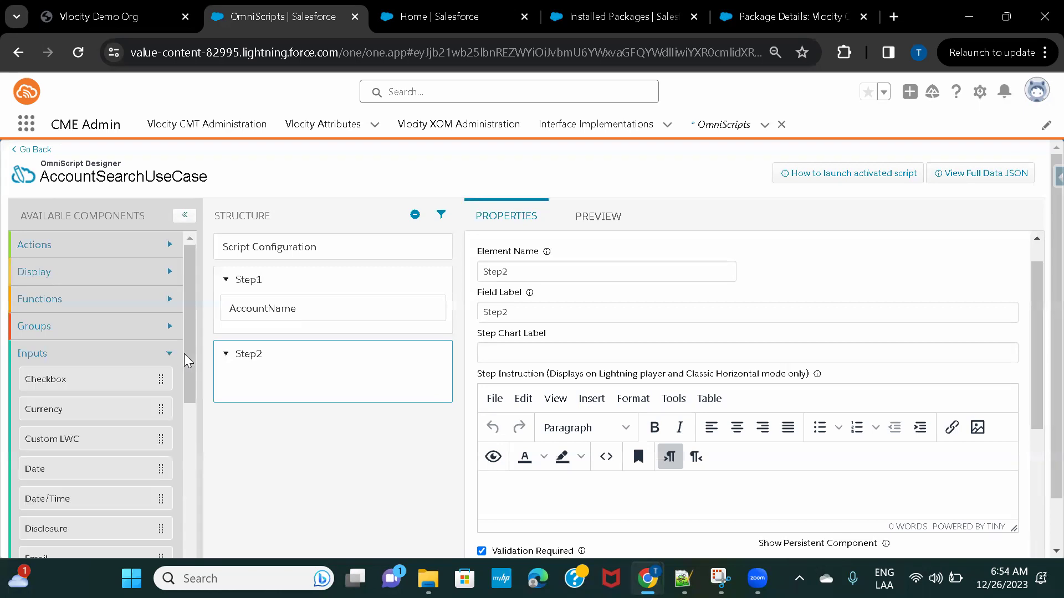
pyautogui.scroll(-5, 77, 496)
pyautogui.scroll(-2, 81, 497)
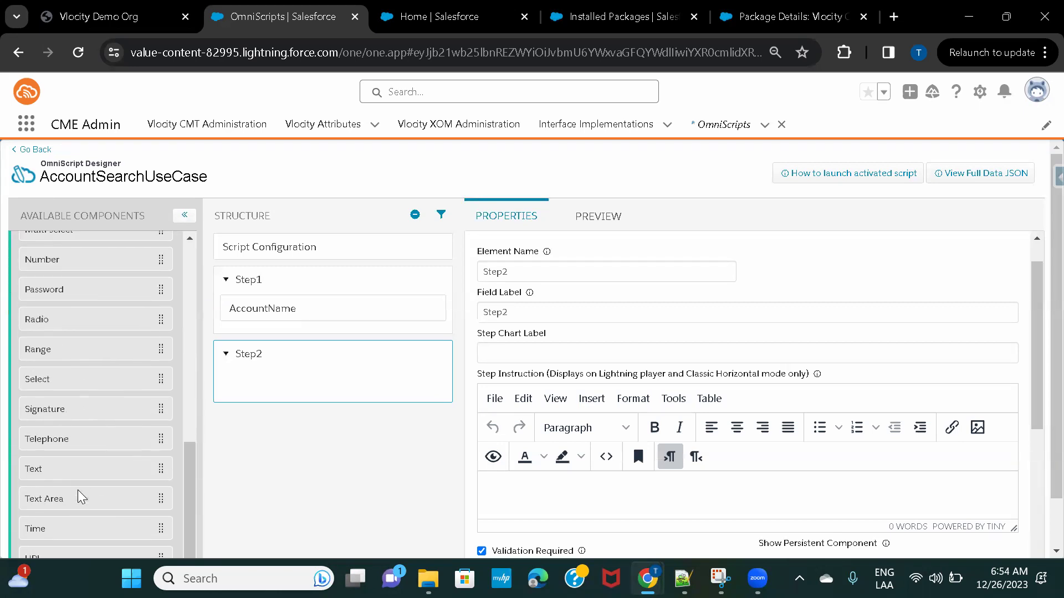
pyautogui.moveTo(35, 469); pyautogui.dragTo(266, 382)
# - Add Currency and Date input elements to Step2 and move the Text2 element to the top of the step
pyautogui.scroll(6, 35, 427)
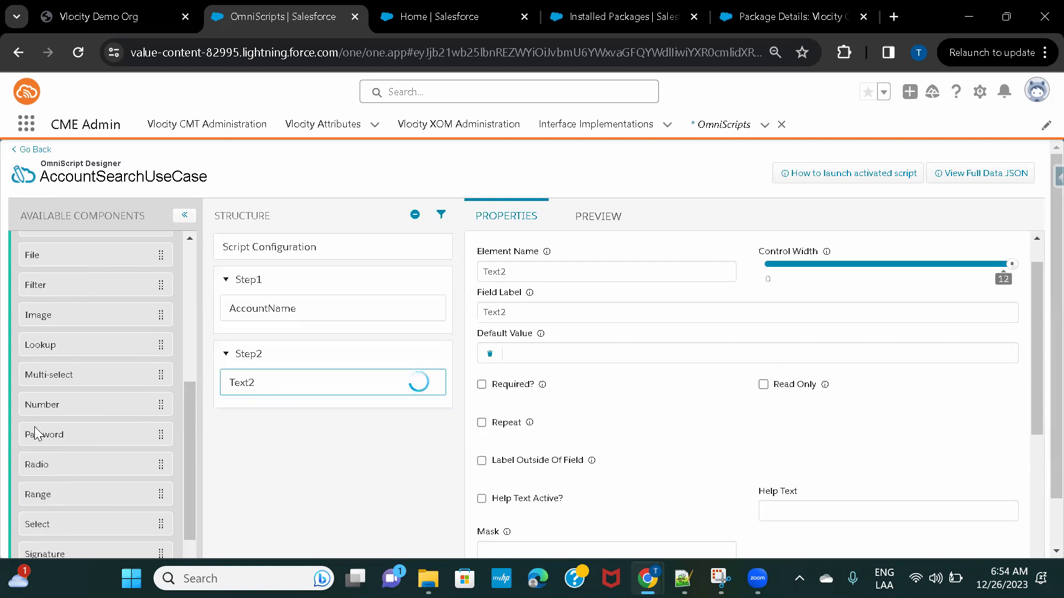
pyautogui.scroll(3, 111, 354)
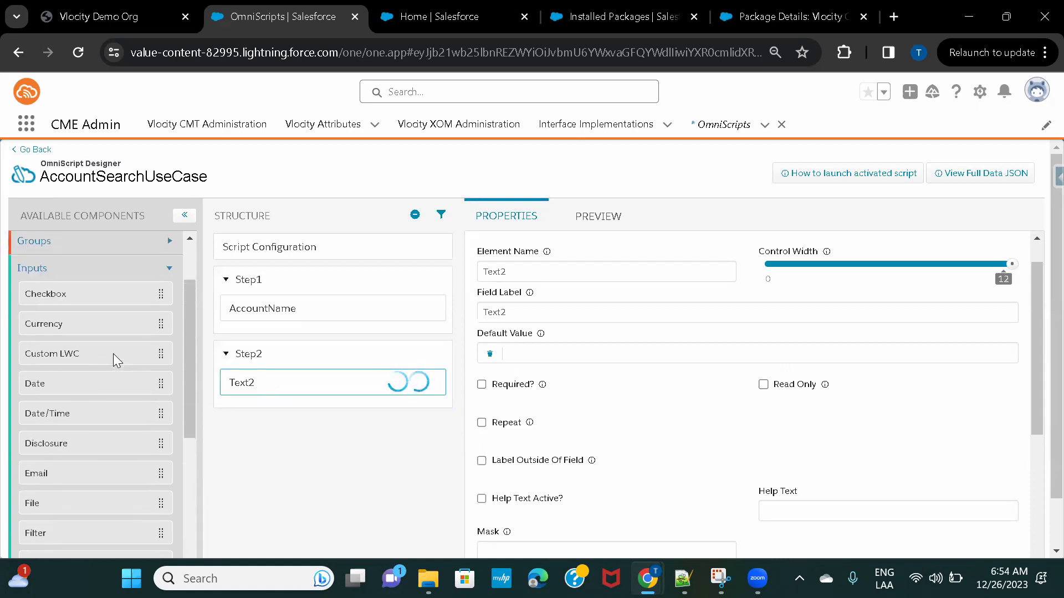
pyautogui.moveTo(78, 347); pyautogui.dragTo(339, 381)
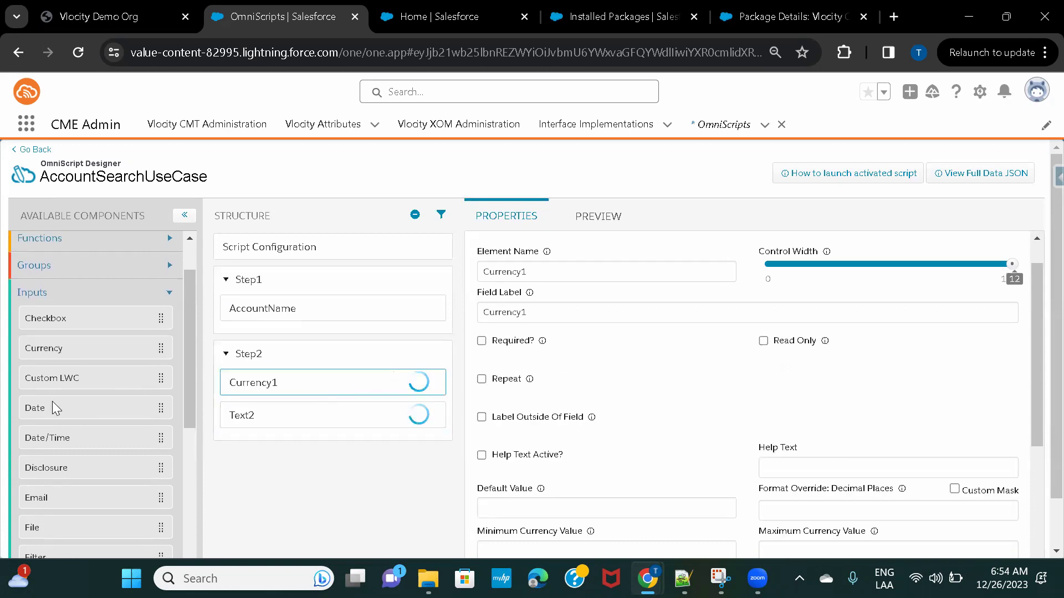
pyautogui.moveTo(51, 413); pyautogui.dragTo(280, 441)
pyautogui.moveTo(47, 409); pyautogui.dragTo(327, 407)
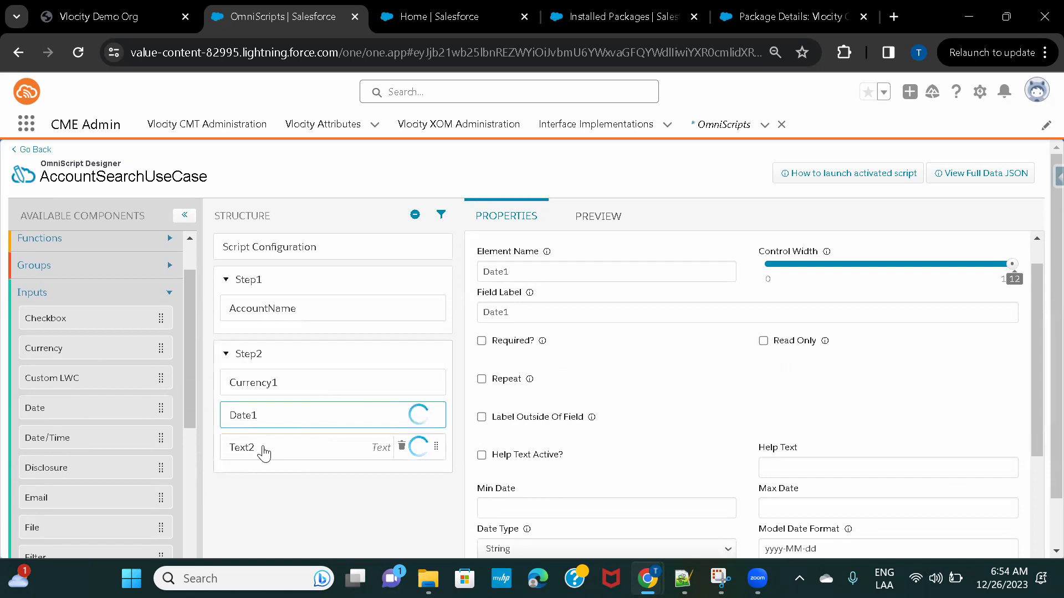
pyautogui.moveTo(262, 454); pyautogui.dragTo(266, 368)
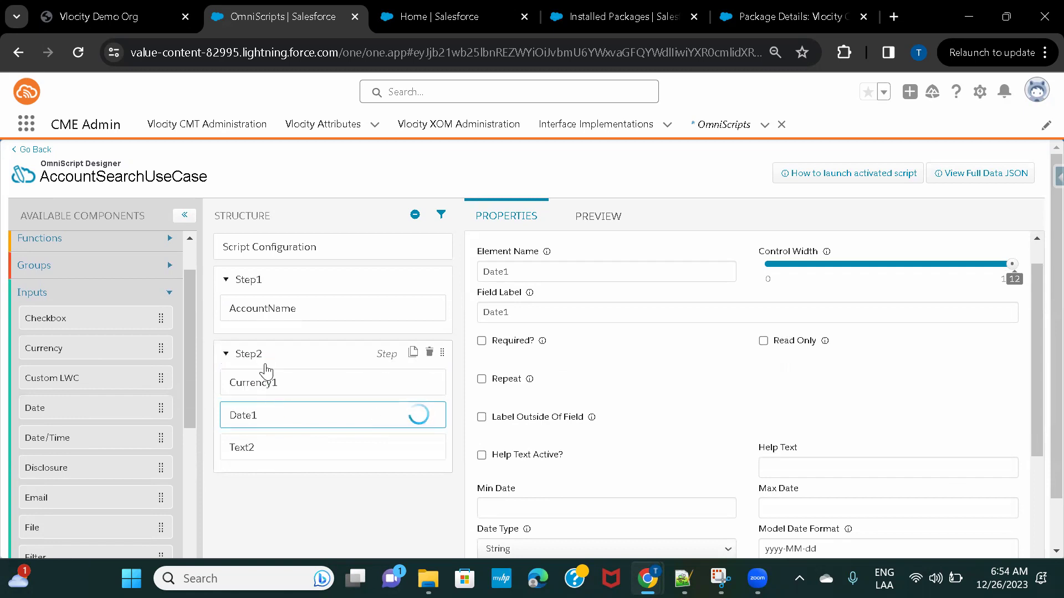
pyautogui.moveTo(259, 456); pyautogui.dragTo(269, 381)
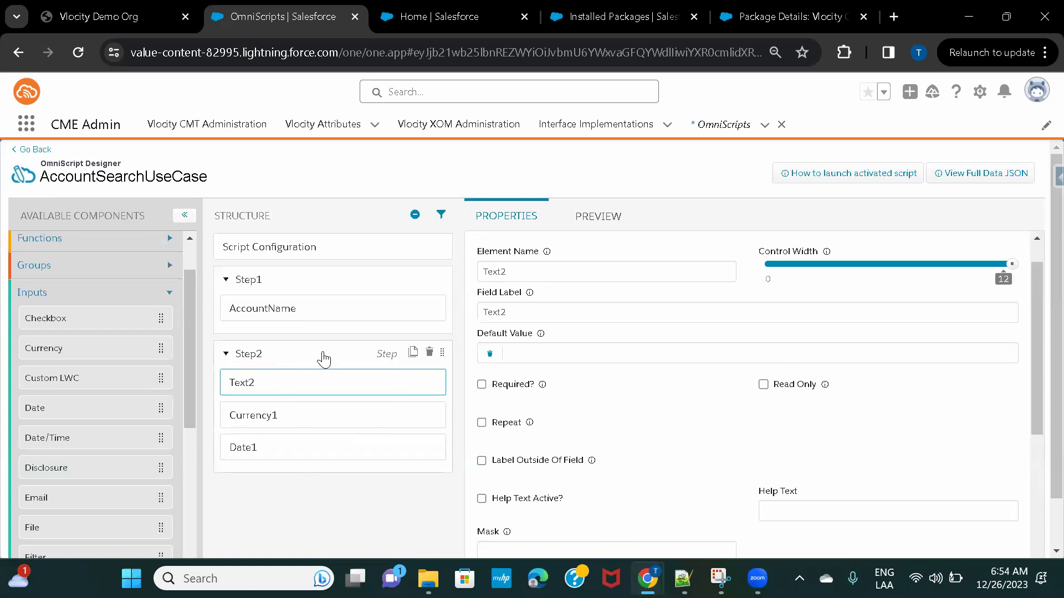
# - Preview the script, enter "abc" as the account name in Step 1 and advance to Step2
pyautogui.click(599, 218)
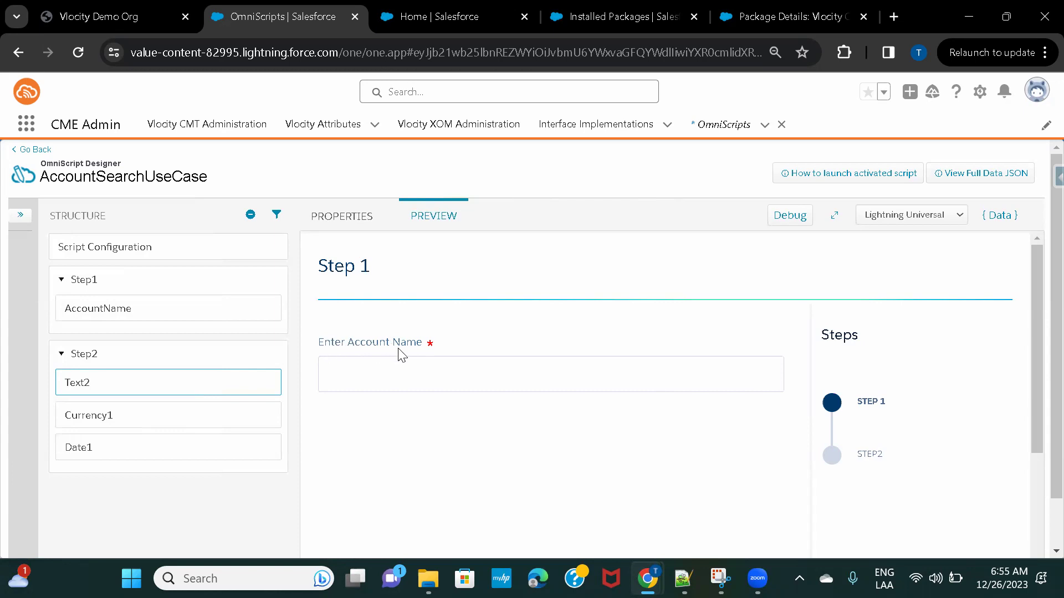
pyautogui.click(546, 382)
pyautogui.write('abc')
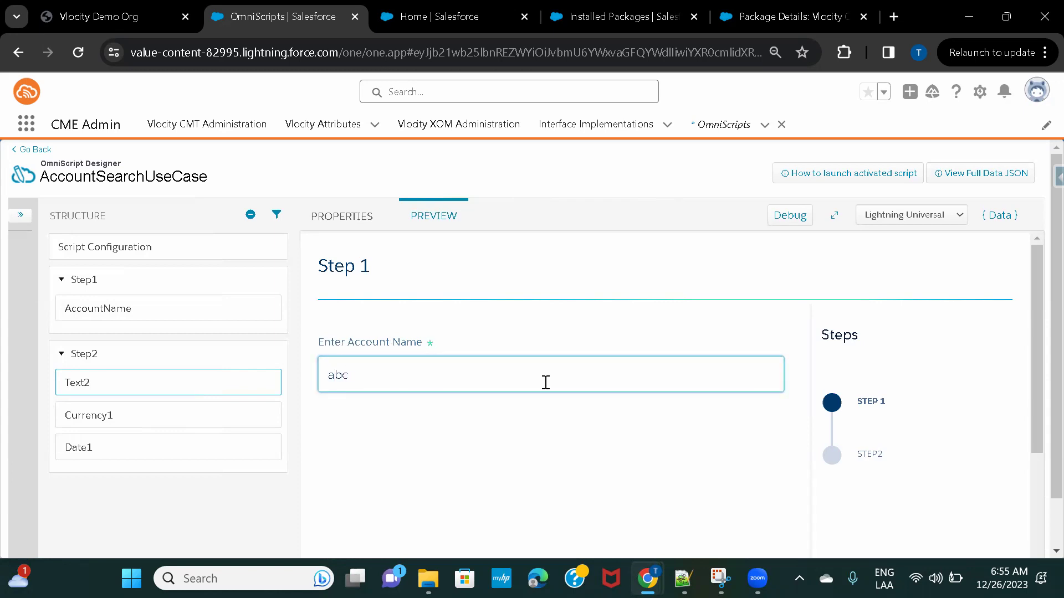
pyautogui.click(598, 446)
pyautogui.scroll(-3, 599, 446)
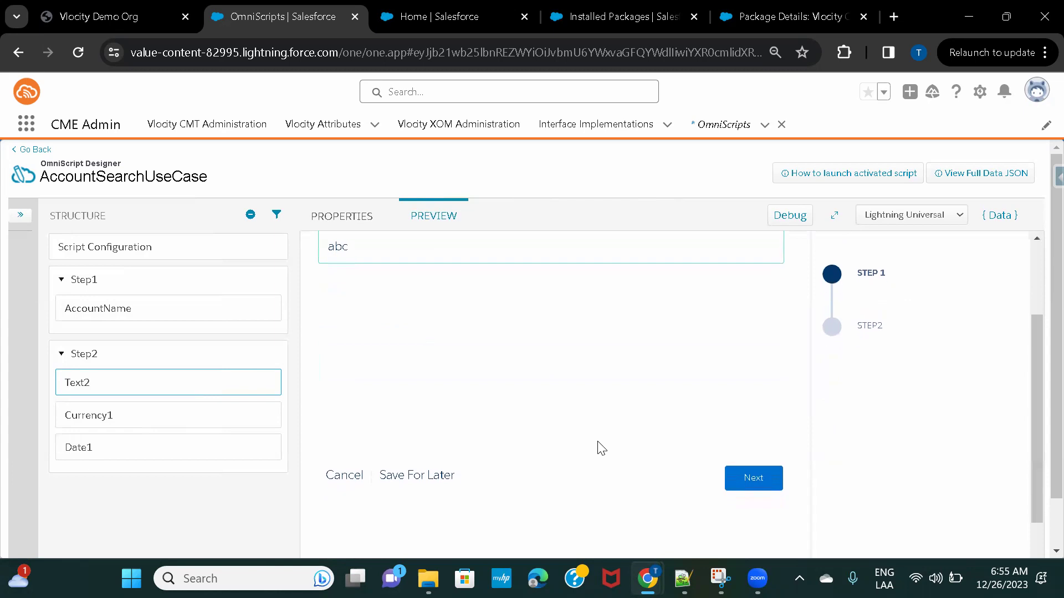
pyautogui.click(754, 475)
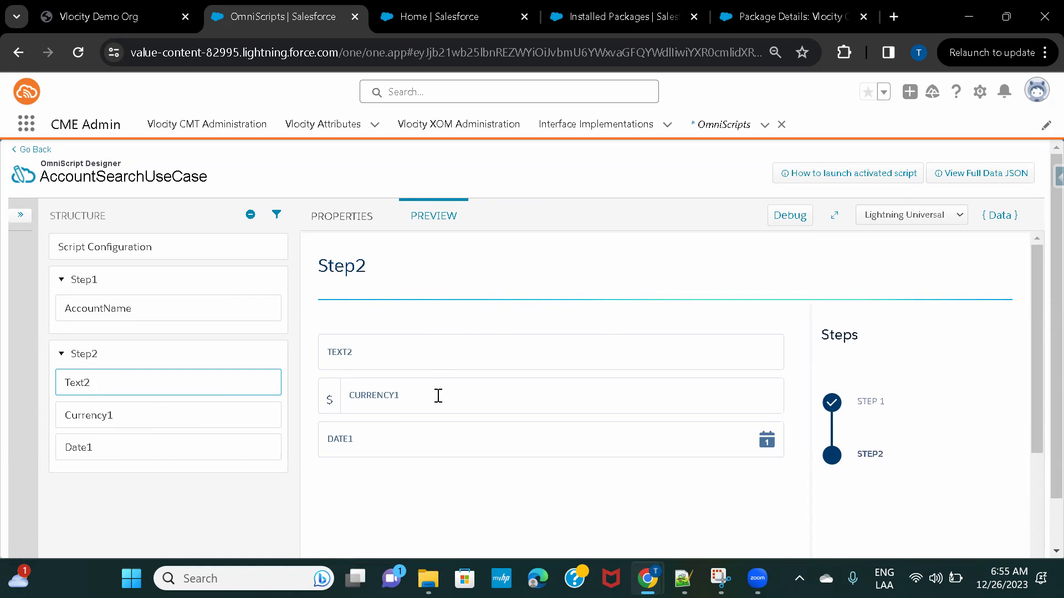
# - Return from Step2 to Step 1 in the preview to check the account name, and advance again
pyautogui.scroll(-4, 549, 480)
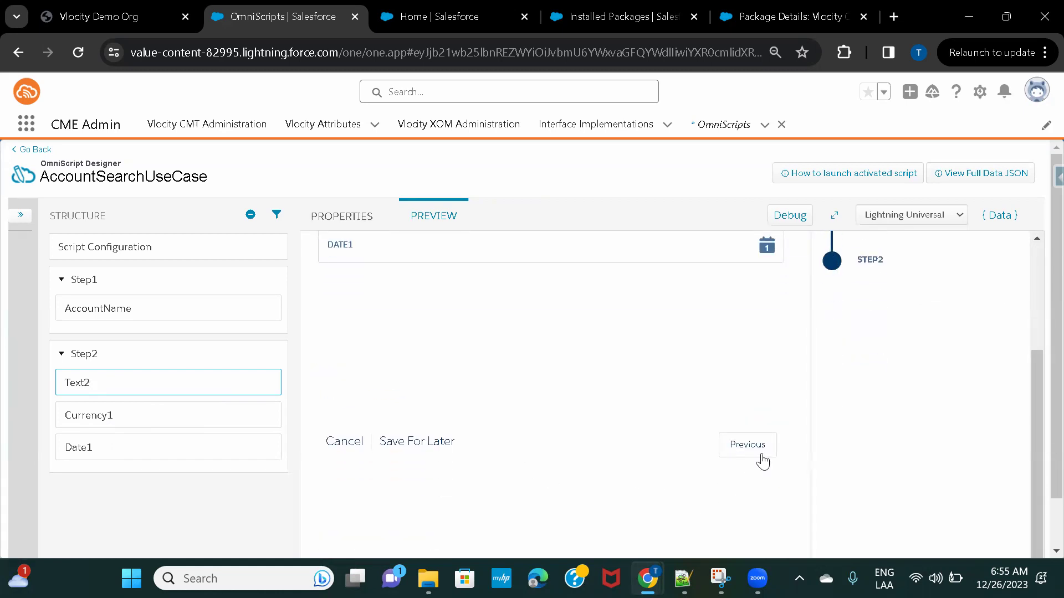
pyautogui.click(762, 456)
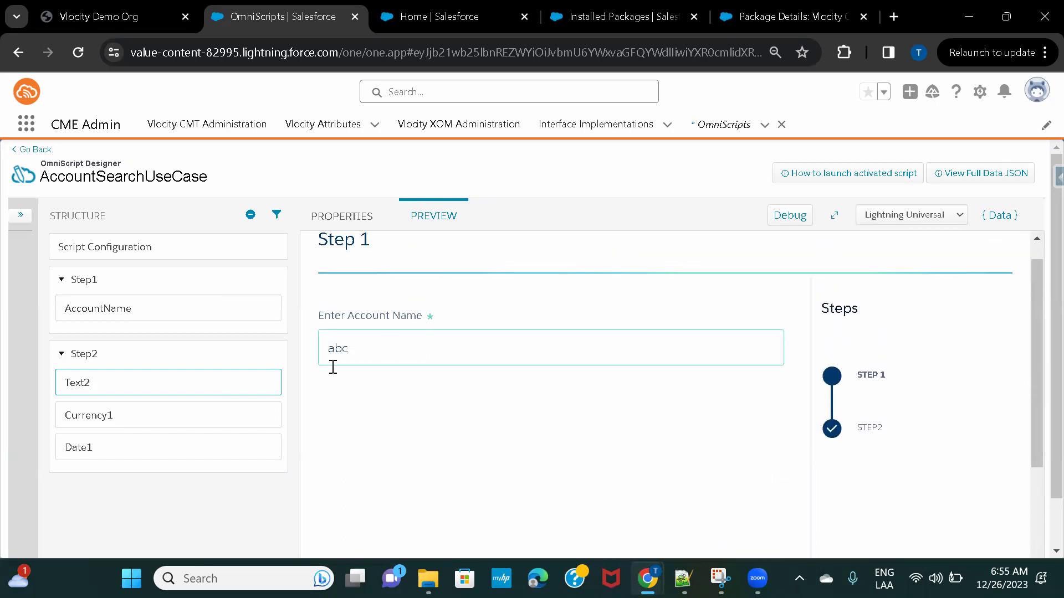
pyautogui.scroll(-3, 593, 440)
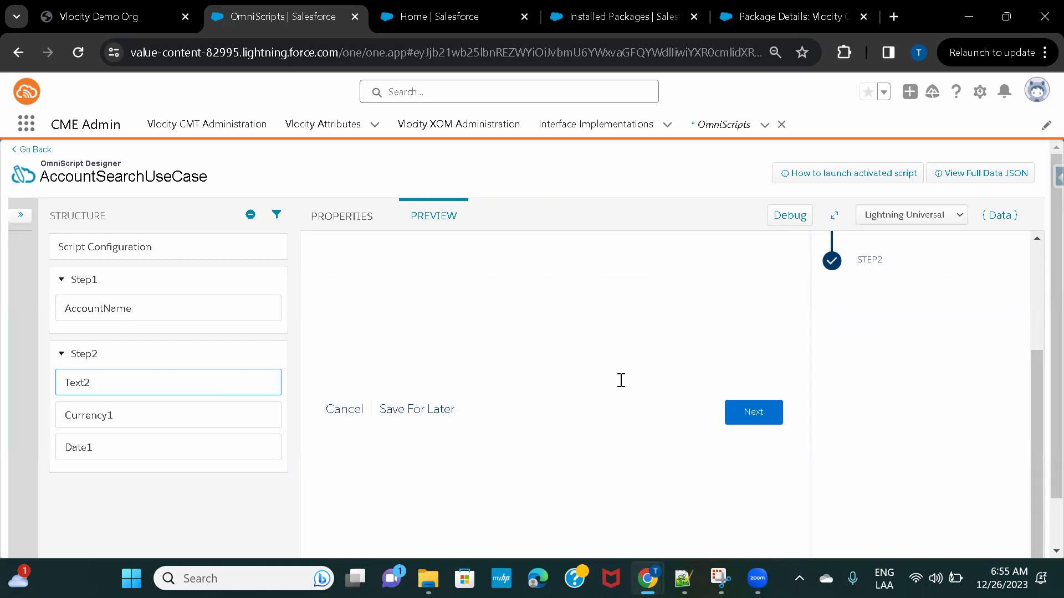
# - Fill in the previewed Step2 with "test" as the text, 0.65 as the currency and 12-01-2023 as the date
pyautogui.click(553, 352)
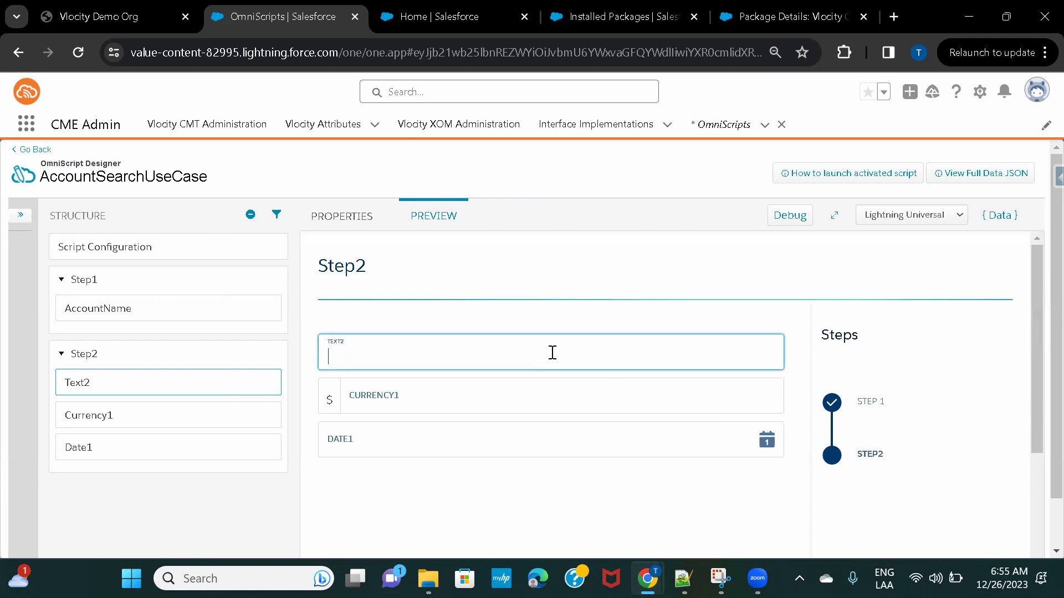
pyautogui.write('test')
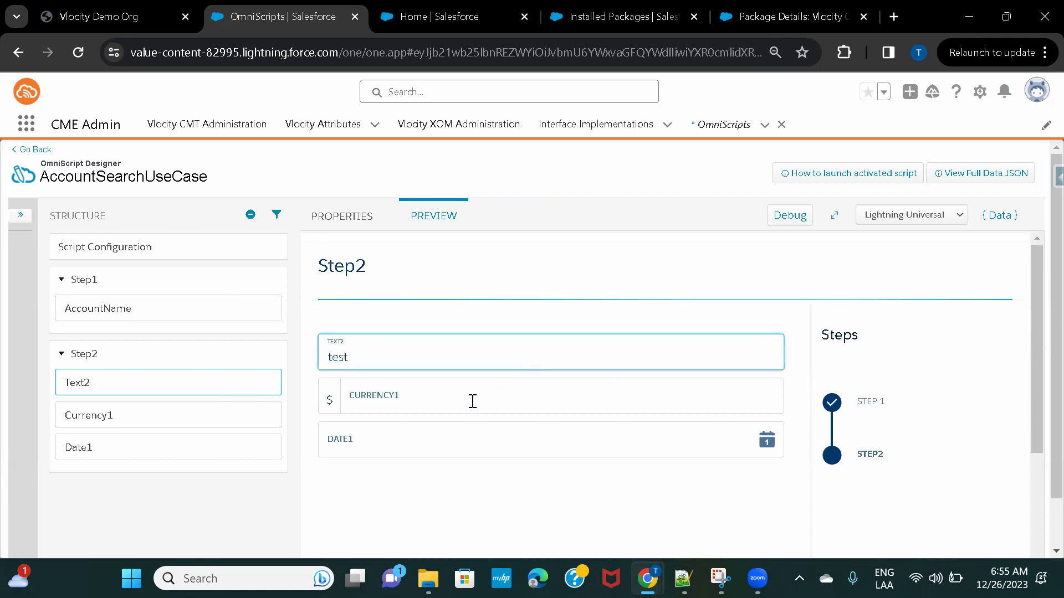
pyautogui.click(473, 401)
pyautogui.write('0.06')
pyautogui.click(392, 447)
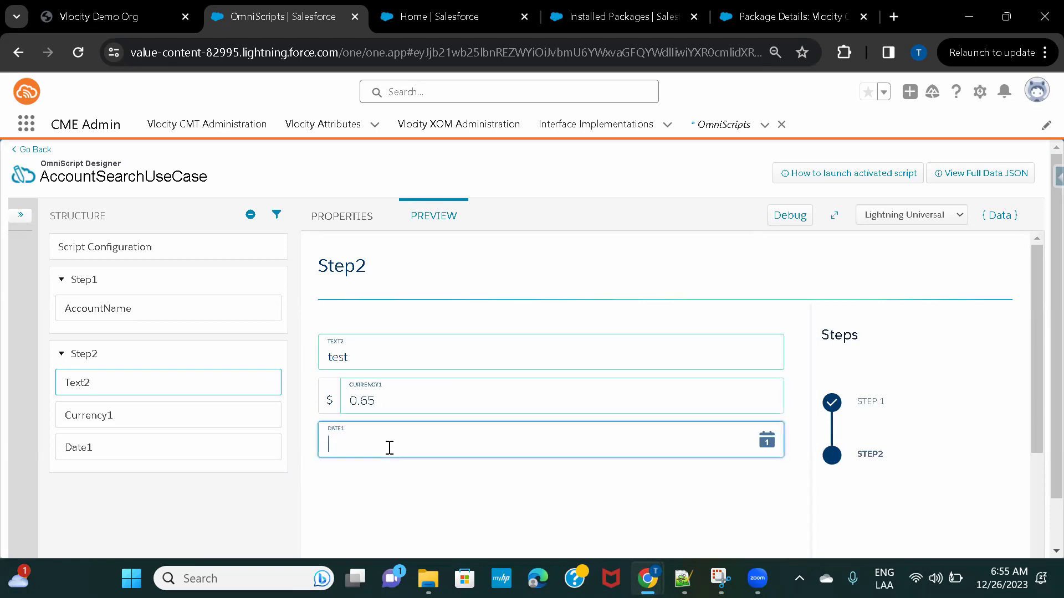
pyautogui.click(486, 531)
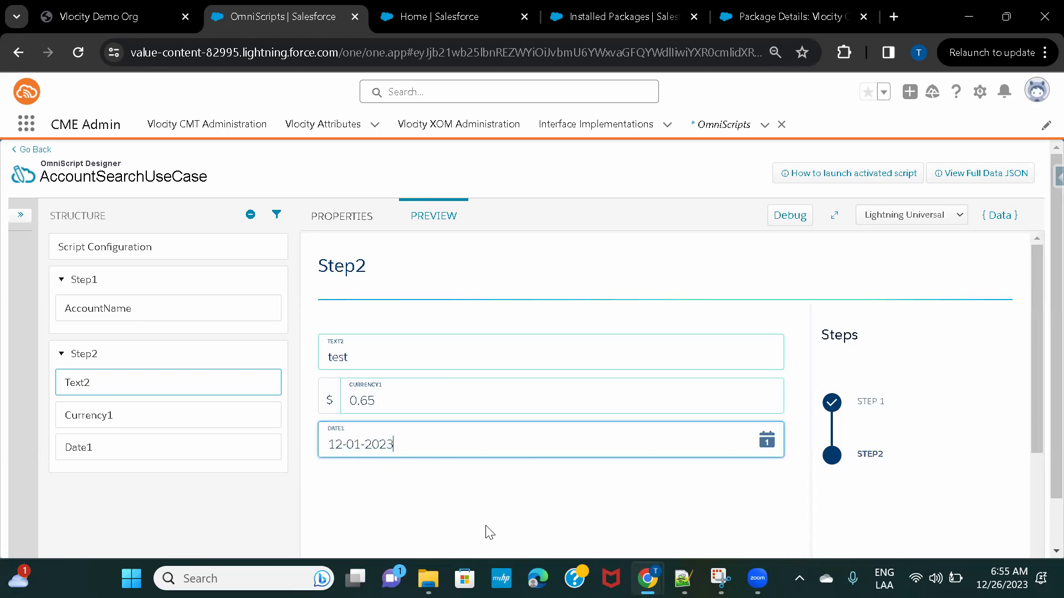
# - Go back to Step 1 and forward to Step2 twice in the preview to check the entered values, and reopen the available components
pyautogui.scroll(-4, 679, 476)
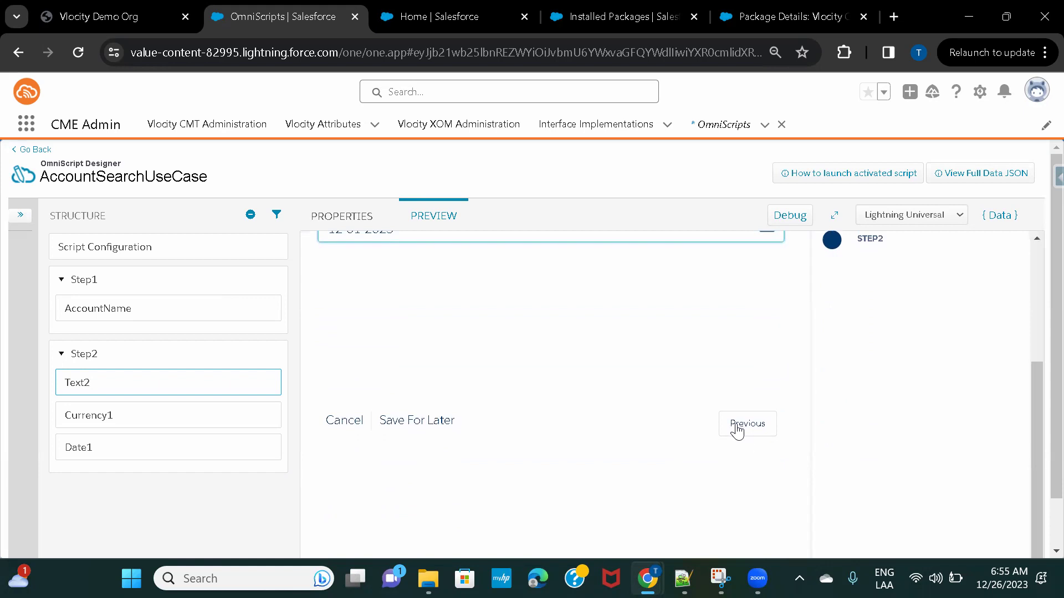
pyautogui.click(737, 431)
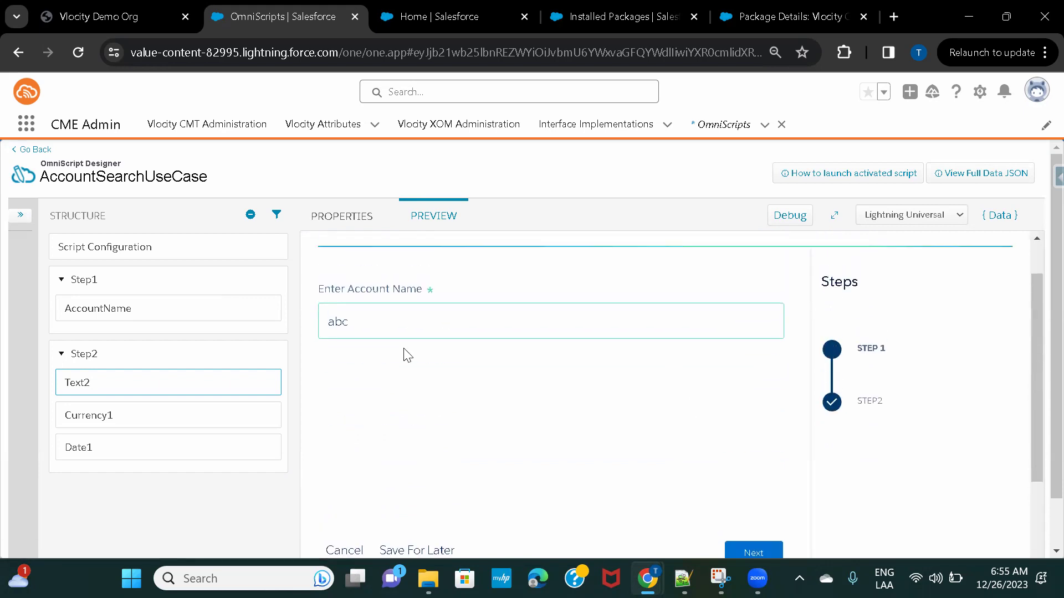
pyautogui.scroll(-2, 465, 392)
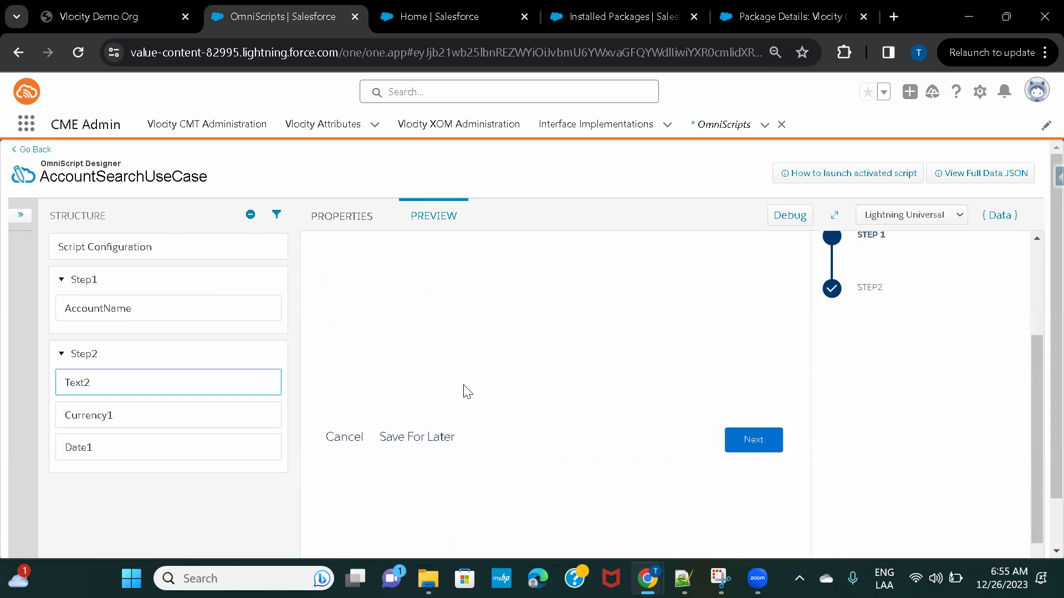
pyautogui.click(754, 441)
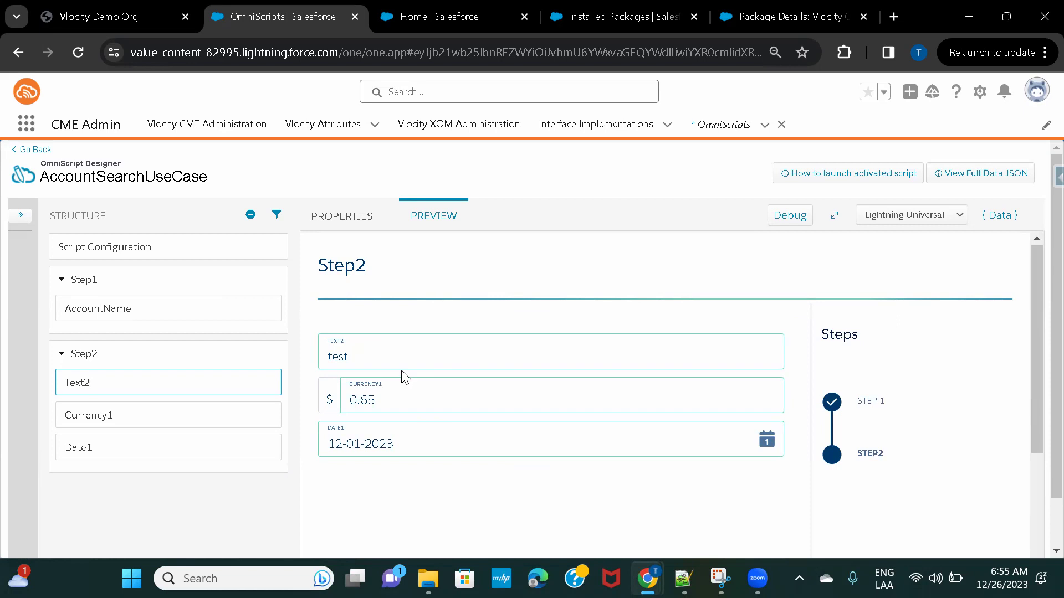
pyautogui.scroll(-4, 493, 506)
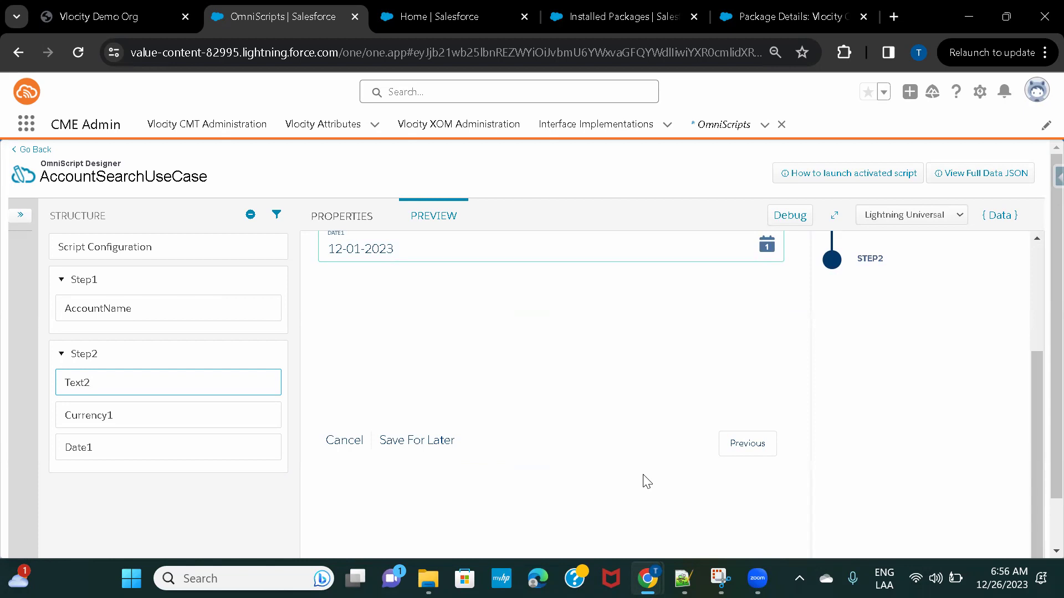
pyautogui.scroll(1, 672, 406)
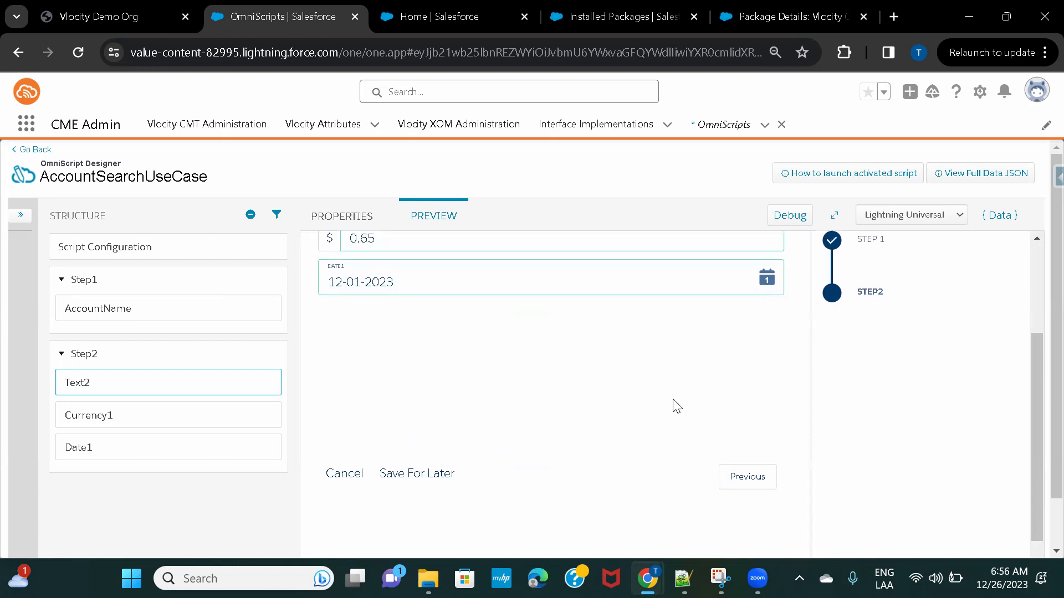
pyautogui.click(758, 489)
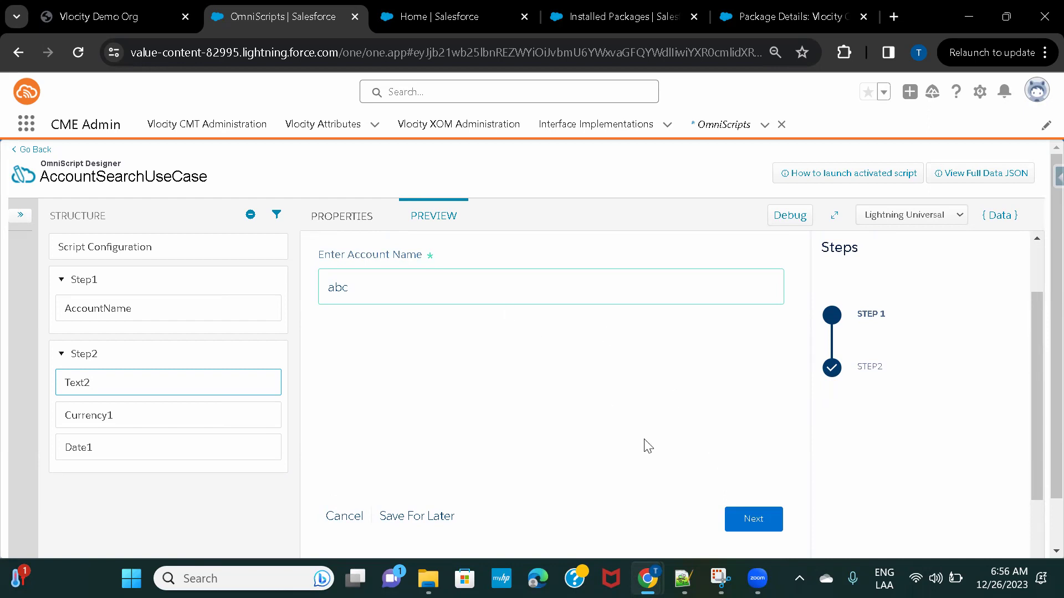
pyautogui.click(745, 523)
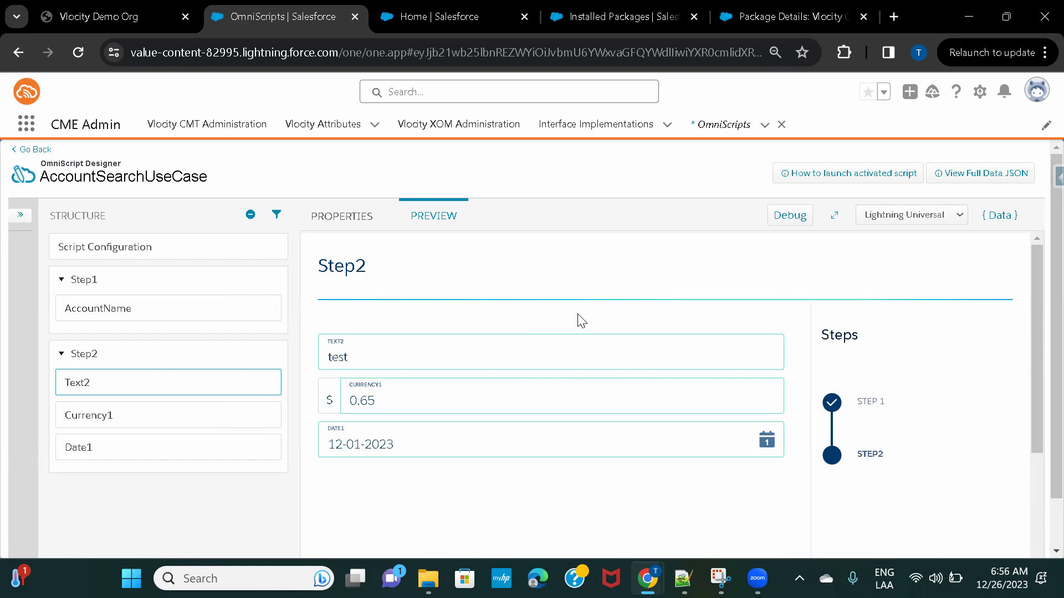
pyautogui.scroll(-2, 580, 320)
pyautogui.scroll(2, 581, 321)
pyautogui.click(20, 215)
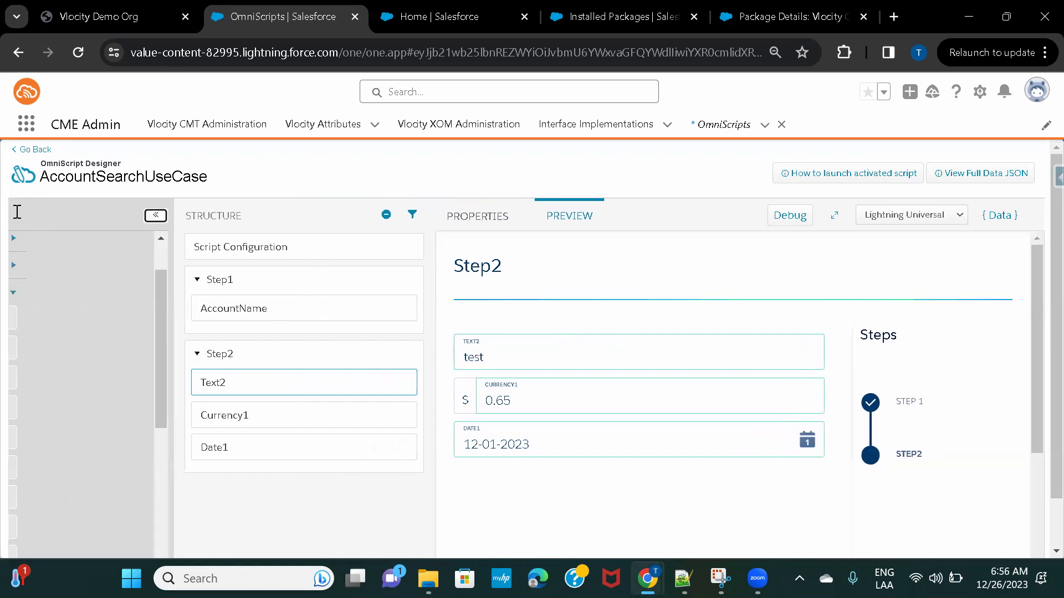
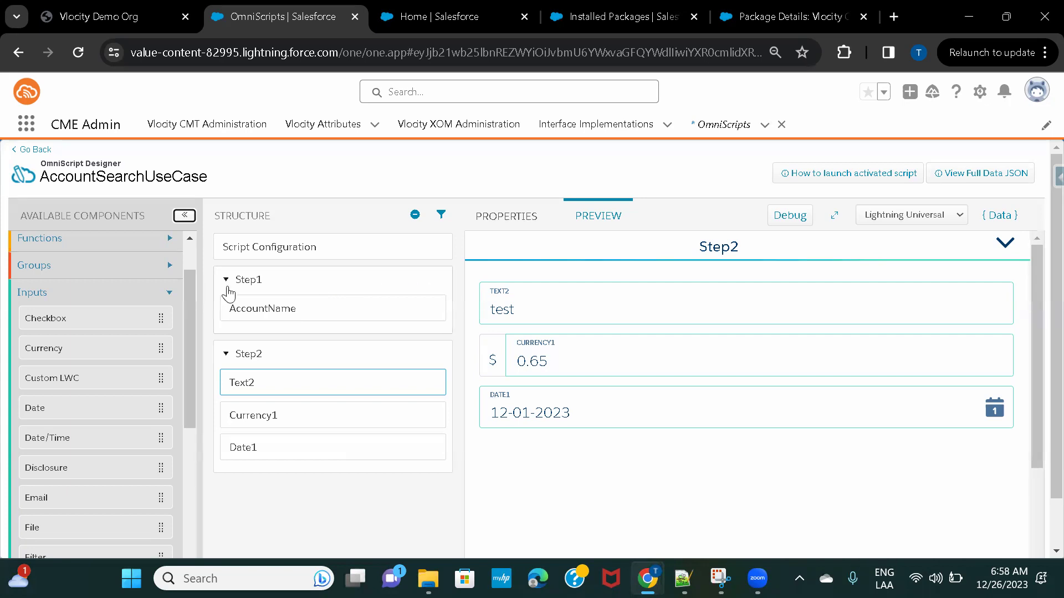
# - View the Step1 properties, return to the preview and examine the script's data JSON for the Step1 and Step2 nodes
pyautogui.click(299, 289)
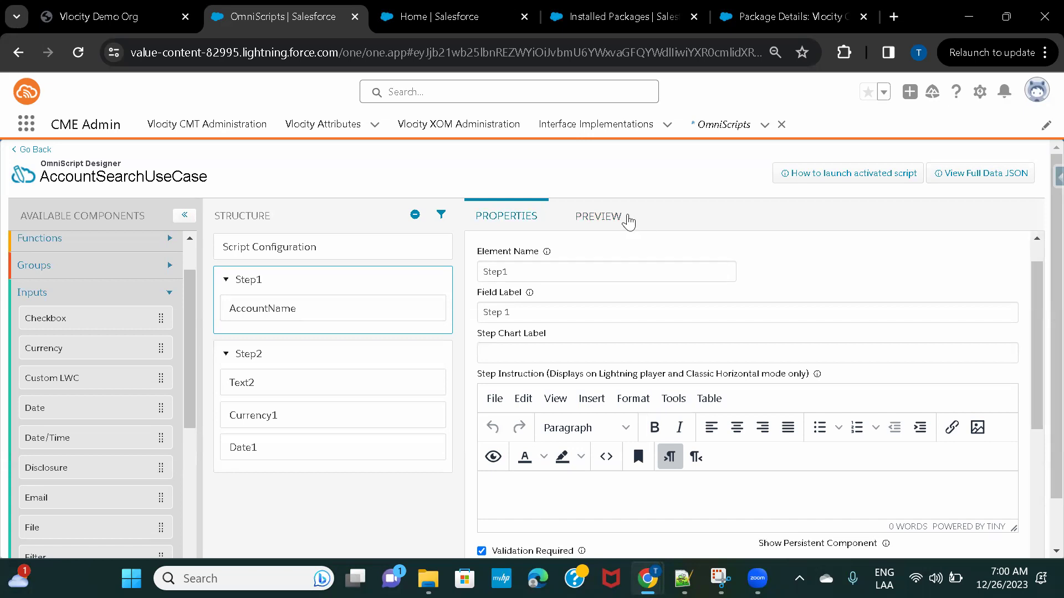
pyautogui.click(587, 219)
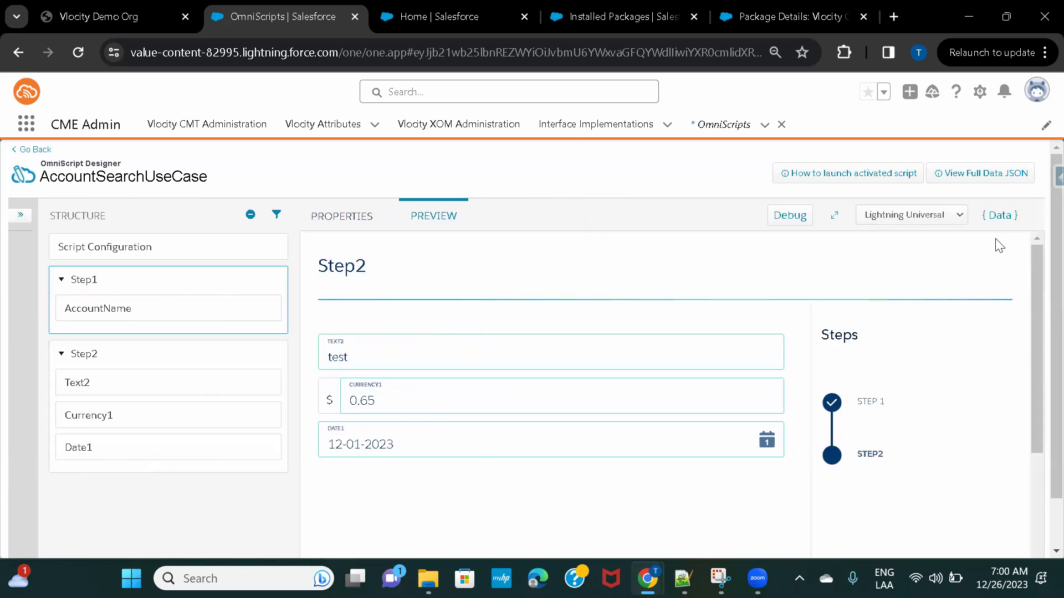
pyautogui.click(1001, 217)
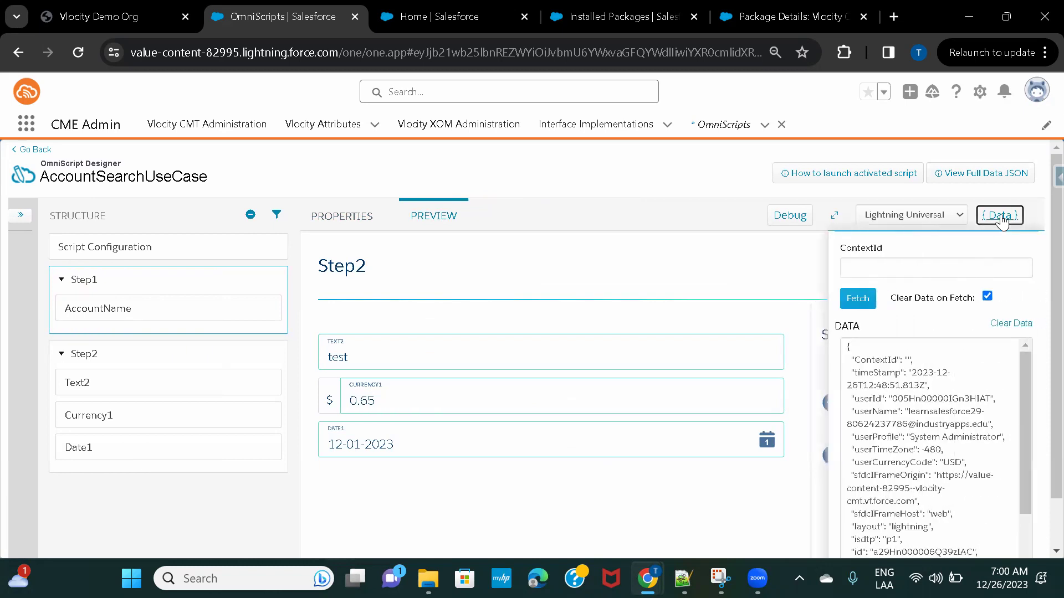
pyautogui.scroll(-1, 967, 401)
pyautogui.scroll(-3, 967, 401)
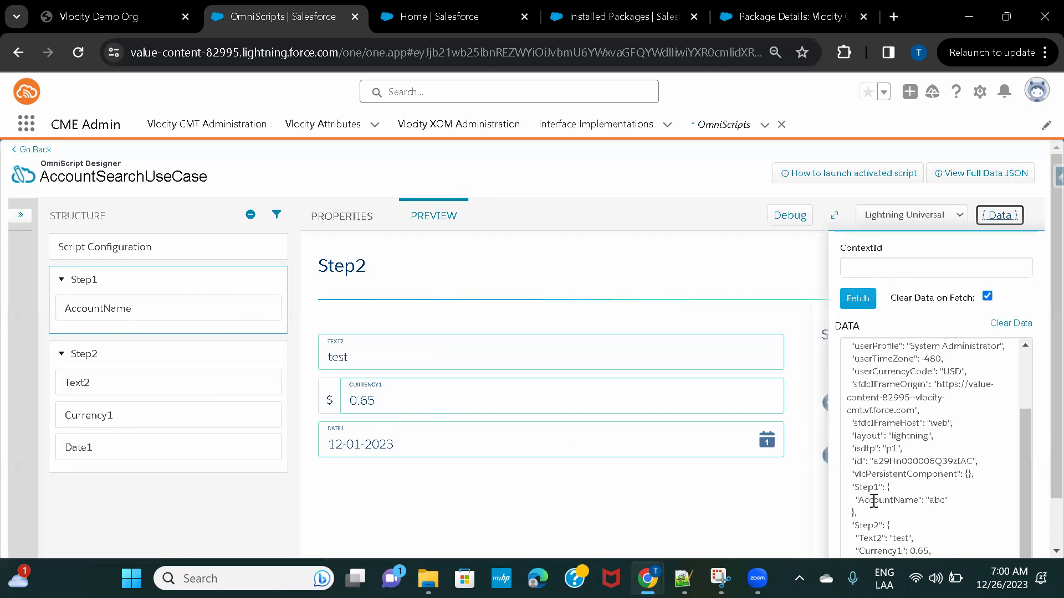
pyautogui.scroll(-1, 942, 508)
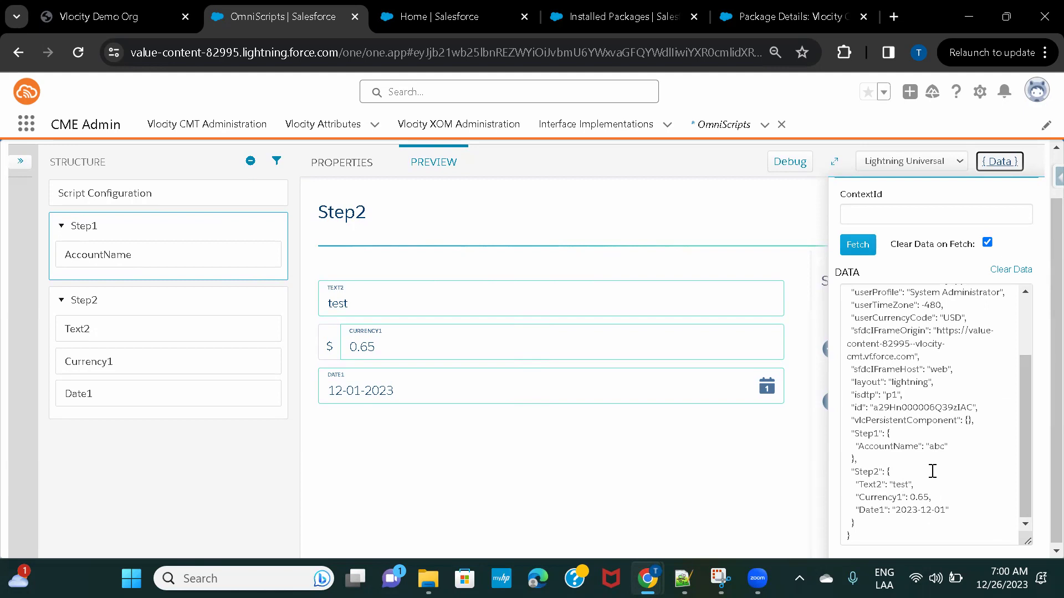
pyautogui.scroll(-5, 933, 470)
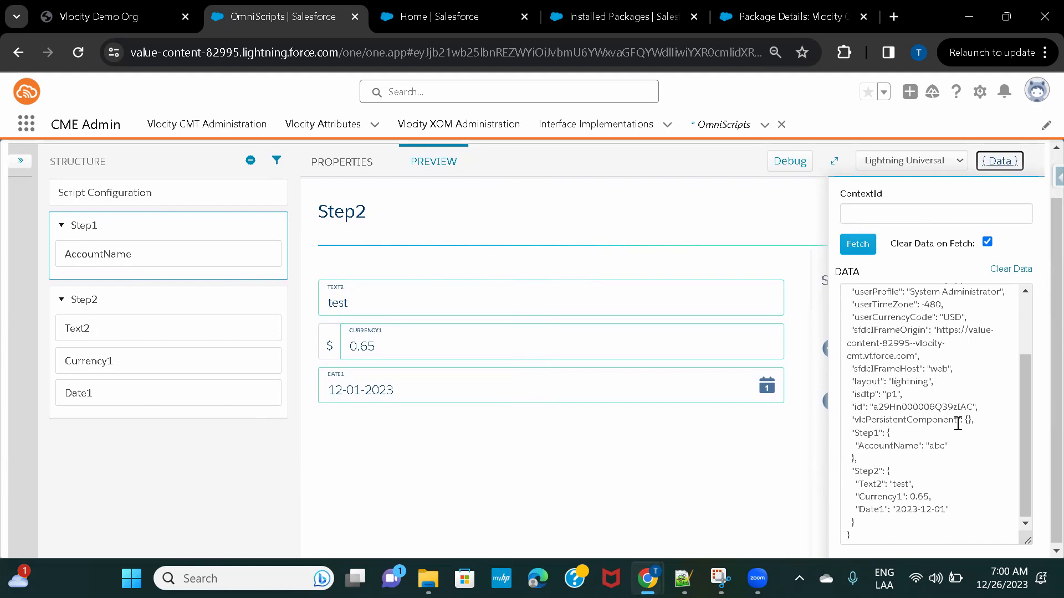
pyautogui.scroll(1, 957, 423)
pyautogui.scroll(2, 958, 423)
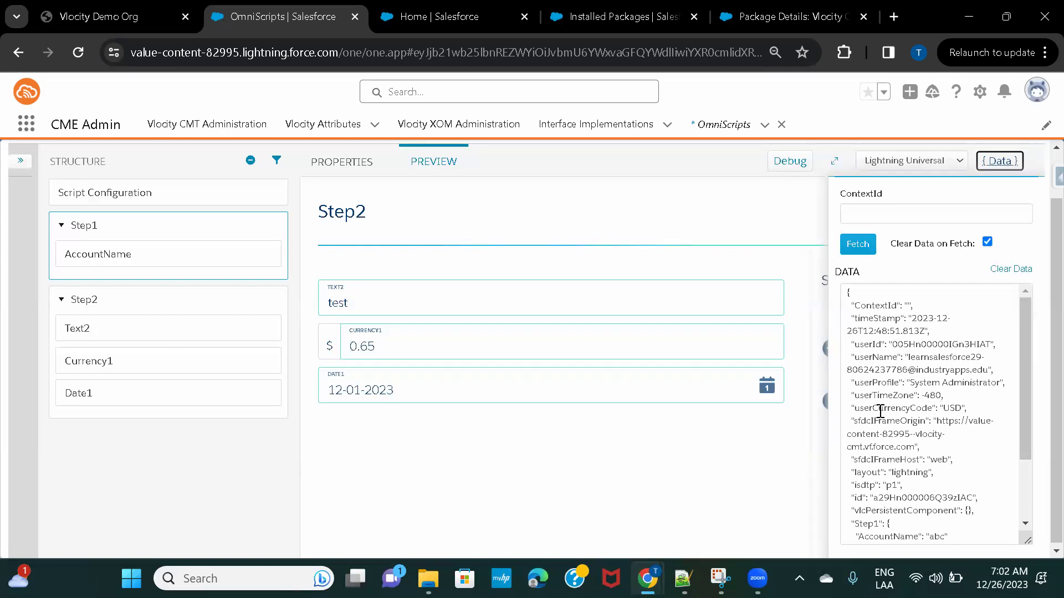
pyautogui.scroll(-2, 942, 487)
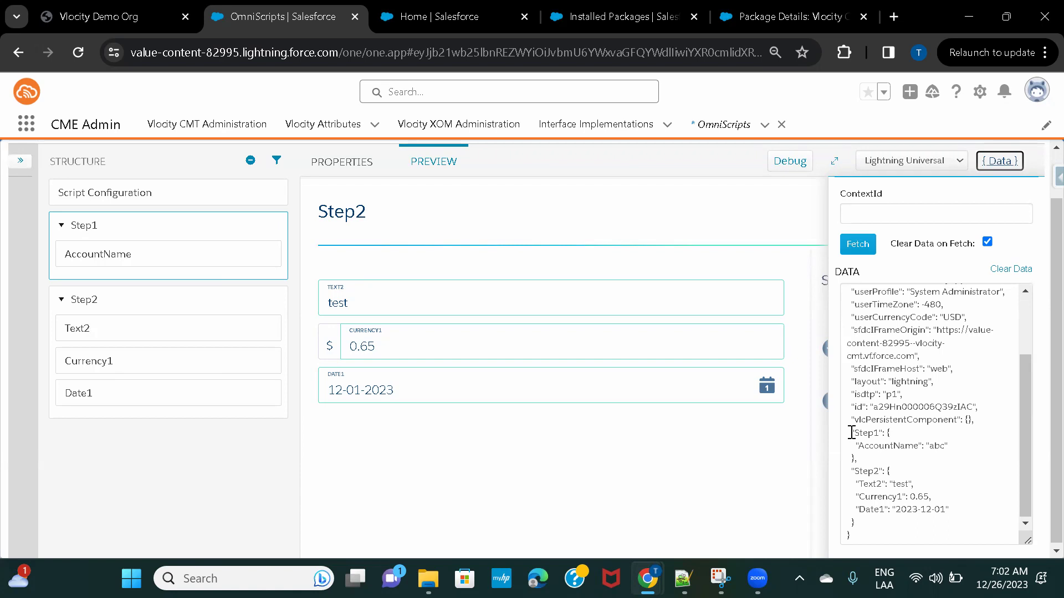
# - Inspect the AccountName entry under Step1 and the Date1 entry under Step2 in the data JSON, and hide the data
pyautogui.doubleClick(890, 449)
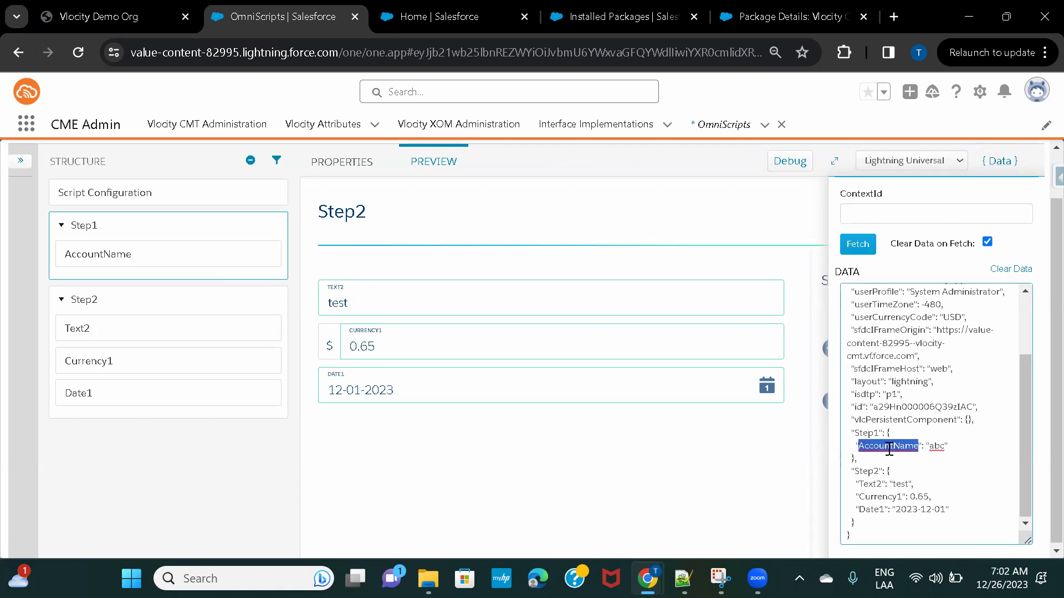
pyautogui.click(919, 466)
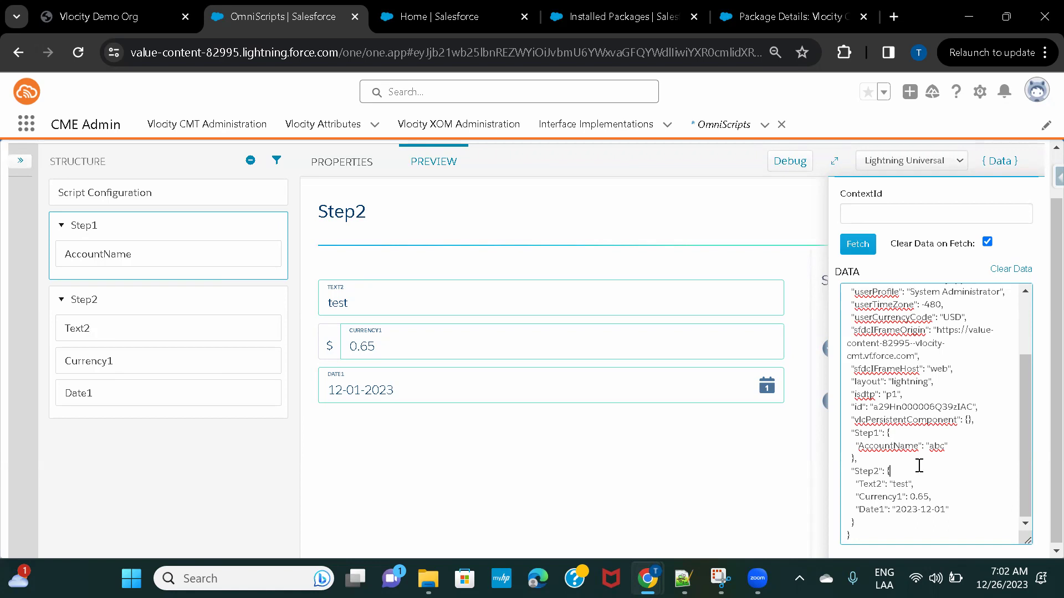
pyautogui.doubleClick(902, 444)
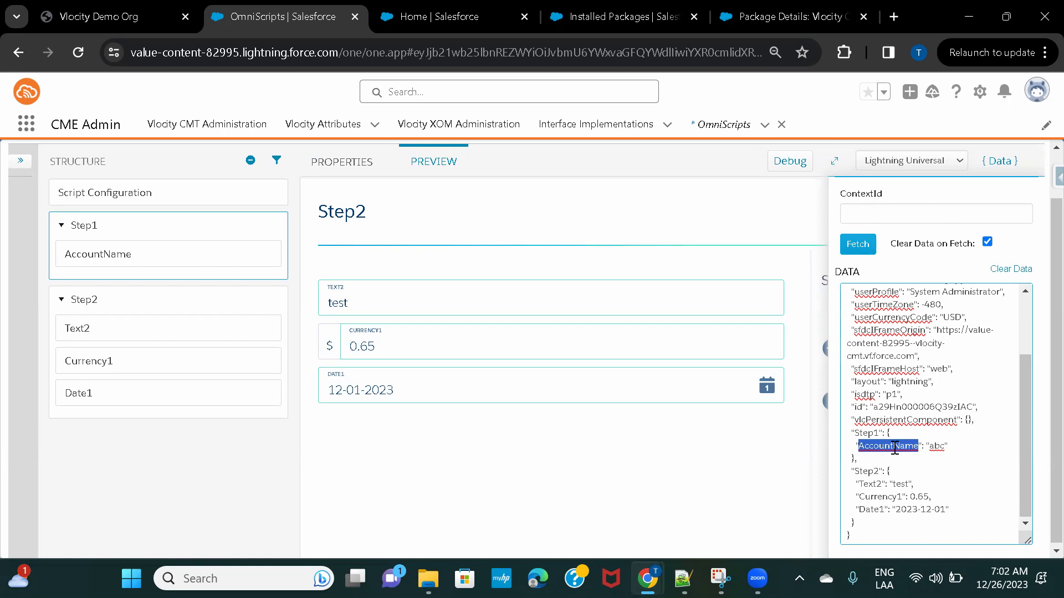
pyautogui.click(870, 518)
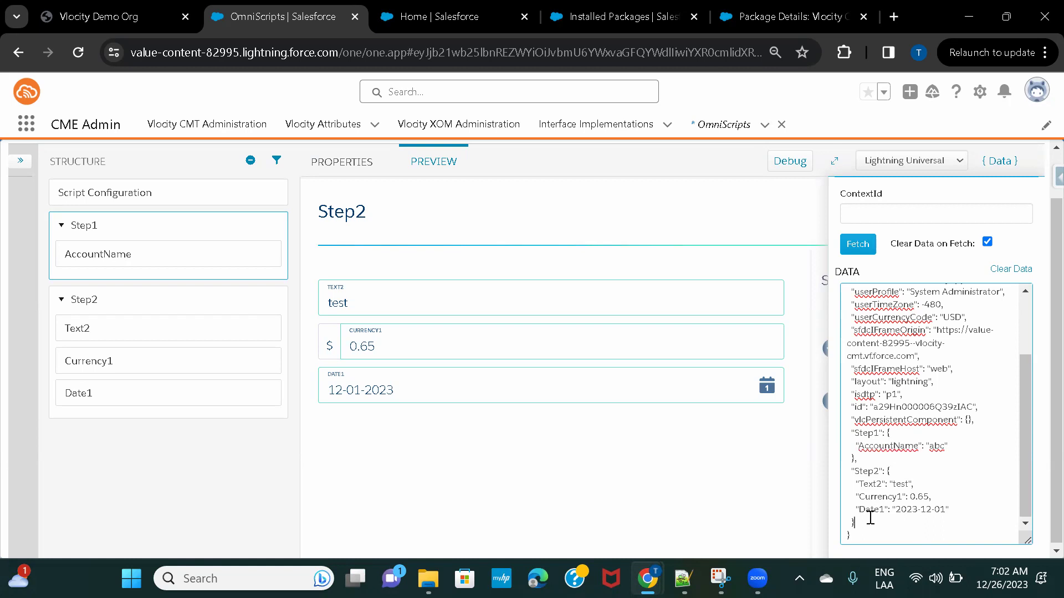
pyautogui.click(967, 512)
pyautogui.scroll(-1, 926, 466)
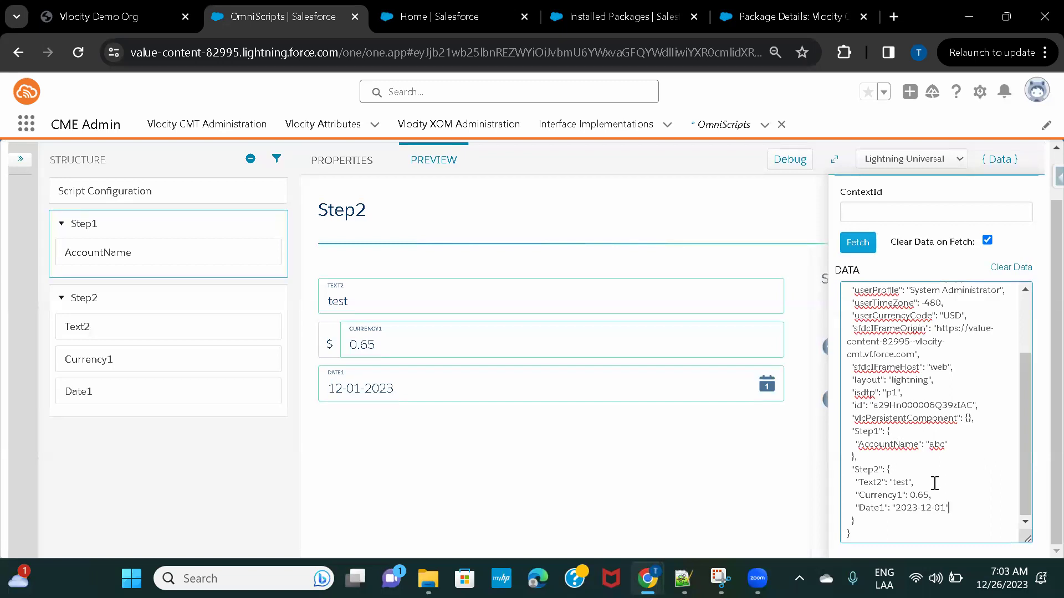
pyautogui.click(1001, 161)
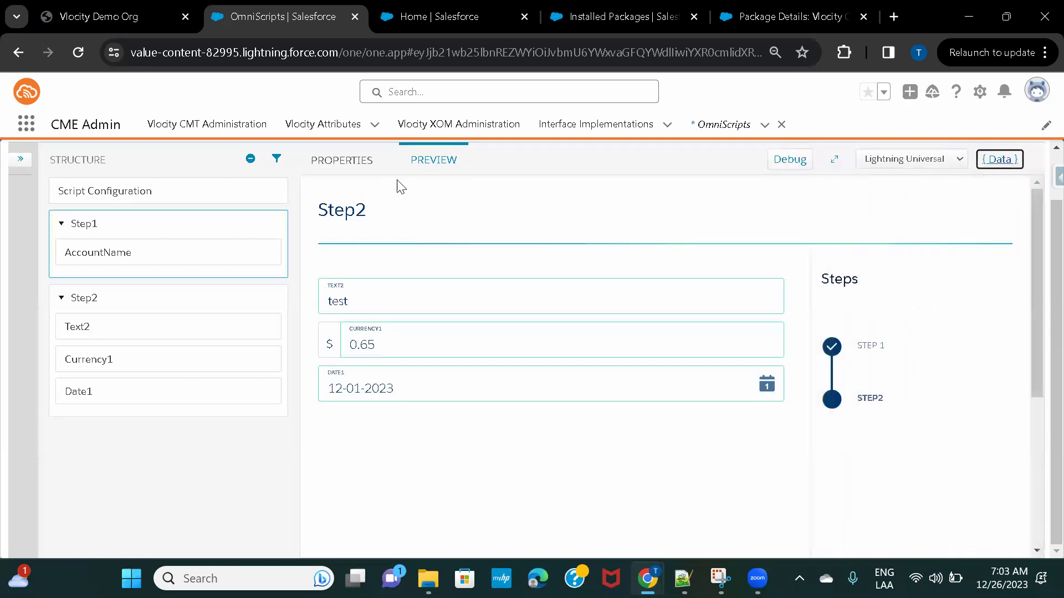
# - Search the All Tabs page in Salesforce Classic for "omni" and open Vlocity OmniScripts
pyautogui.click(739, 20)
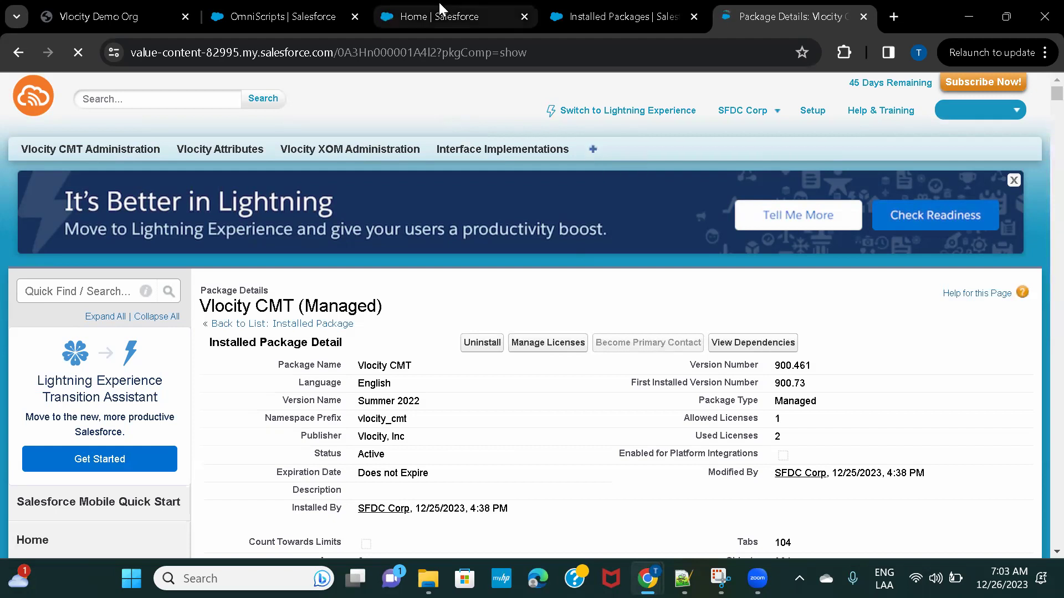
pyautogui.click(434, 13)
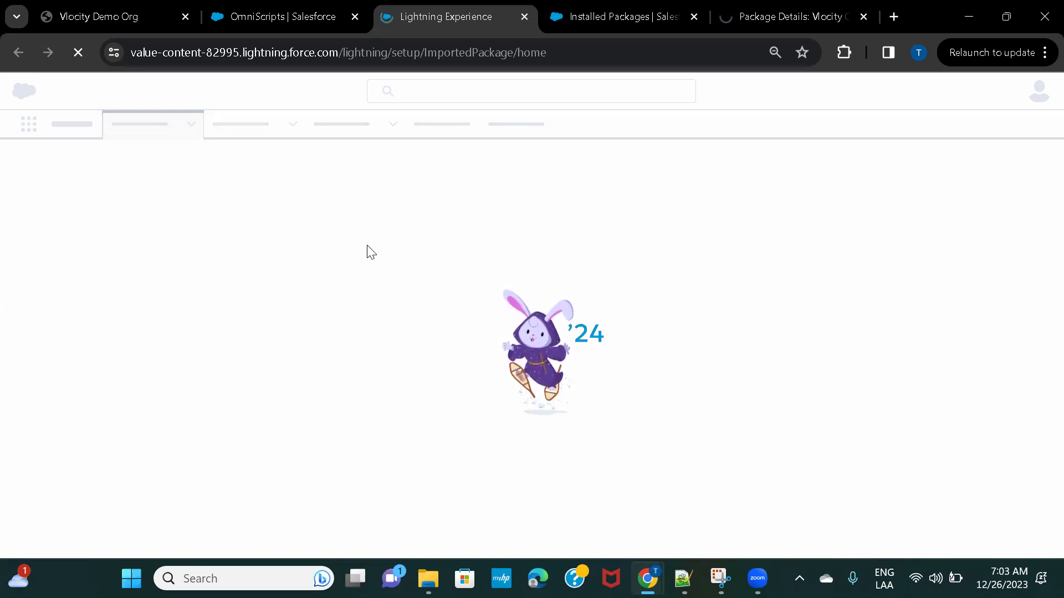
pyautogui.click(248, 16)
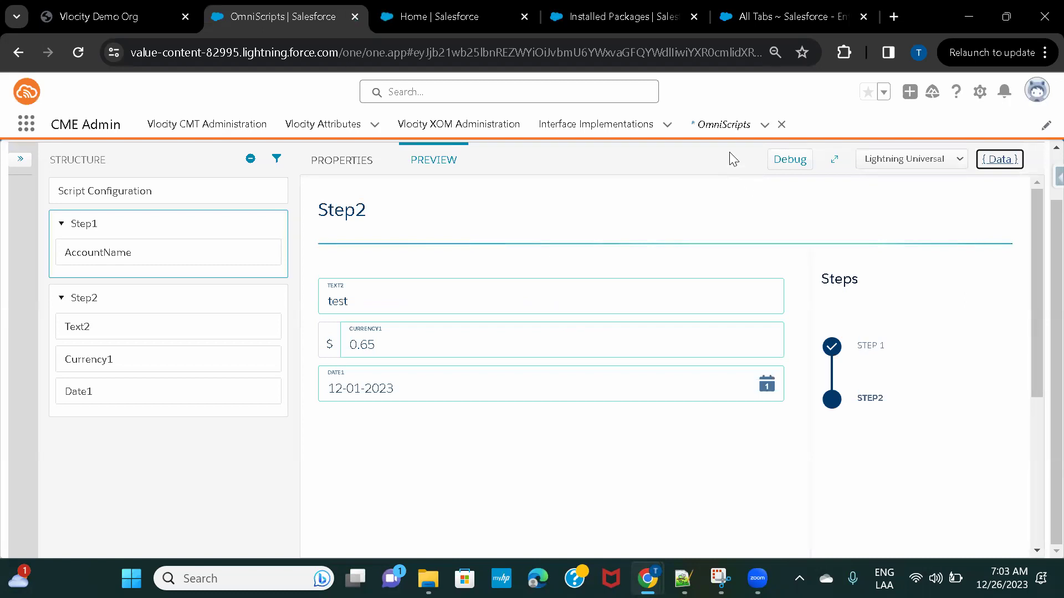
pyautogui.click(443, 15)
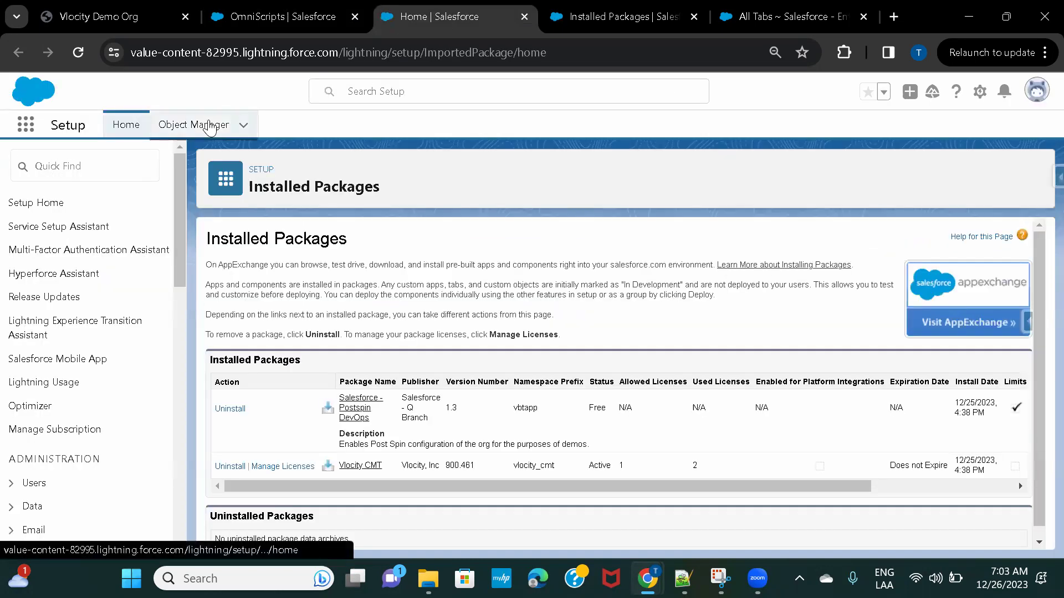
pyautogui.click(749, 13)
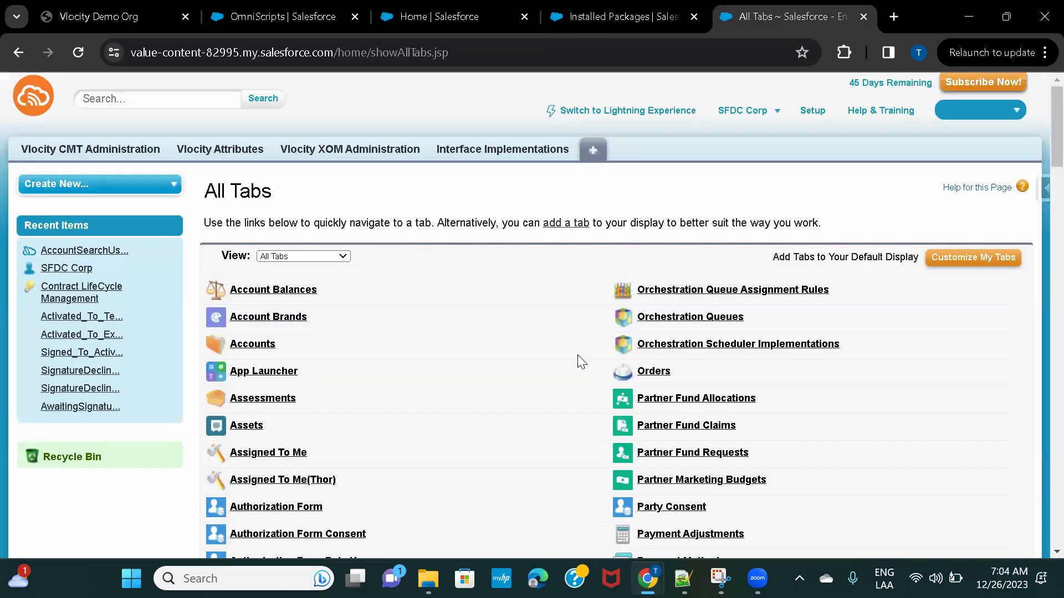
pyautogui.scroll(-1, 578, 354)
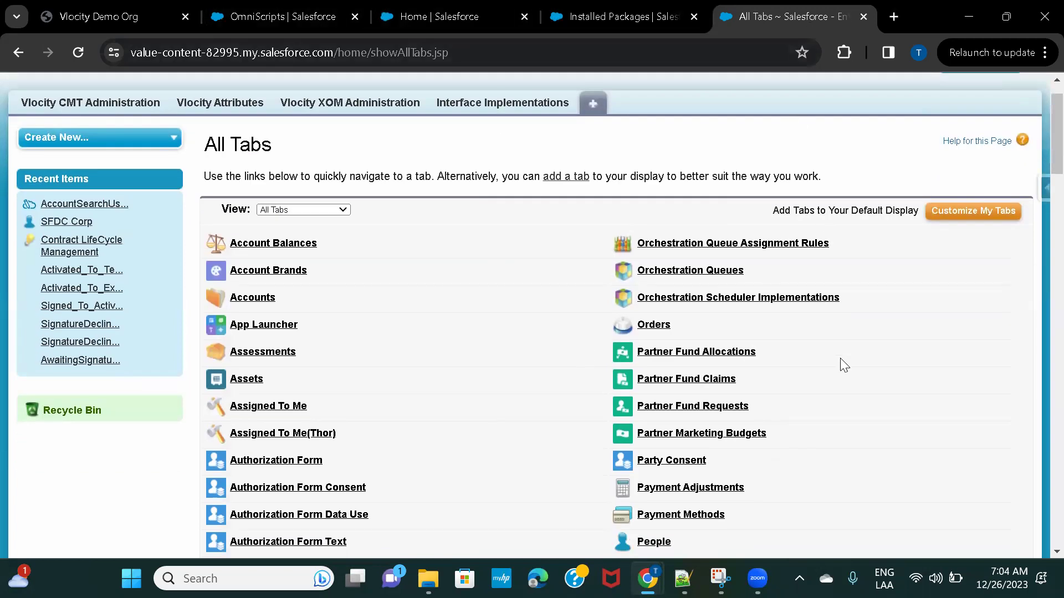
pyautogui.scroll(-1, 839, 359)
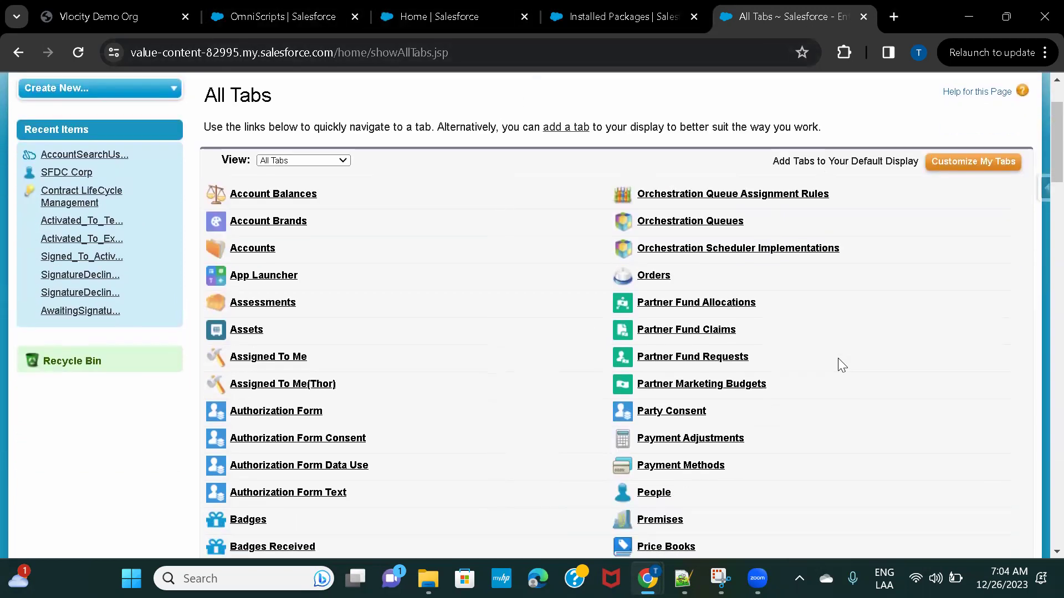
pyautogui.hotkey('ctrl', 'f')
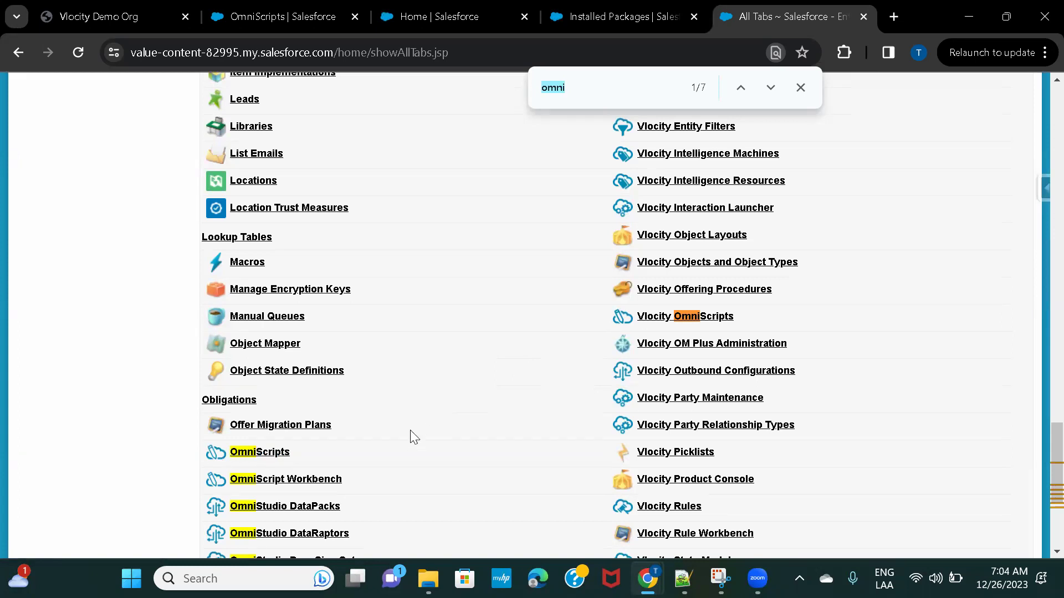
pyautogui.click(719, 323)
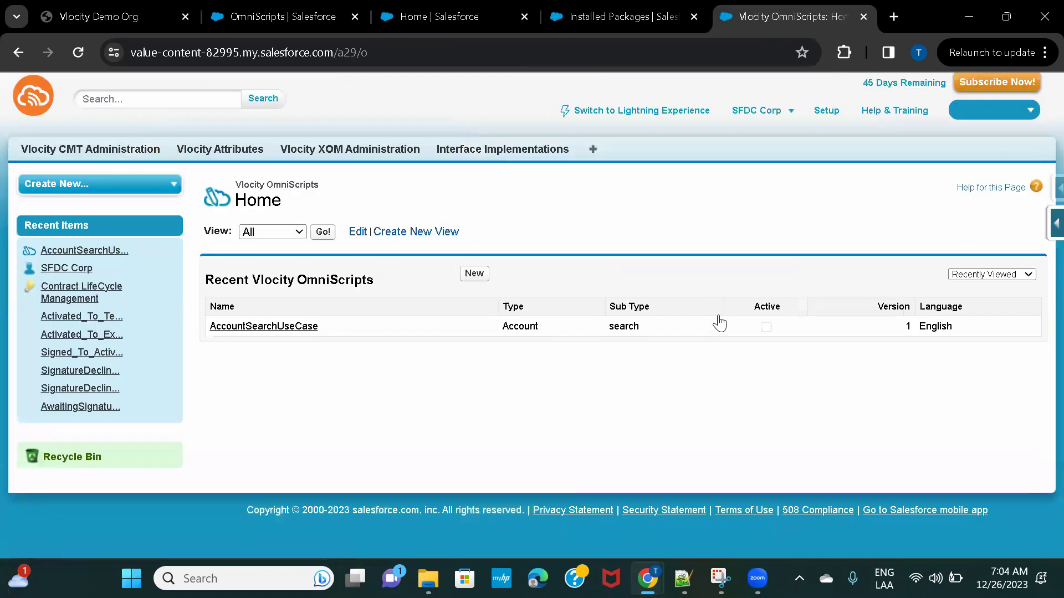
# - Open the AccountSearchUseCase record, review its full list of Vlocity OmniScript Elements and return to the record
pyautogui.click(291, 331)
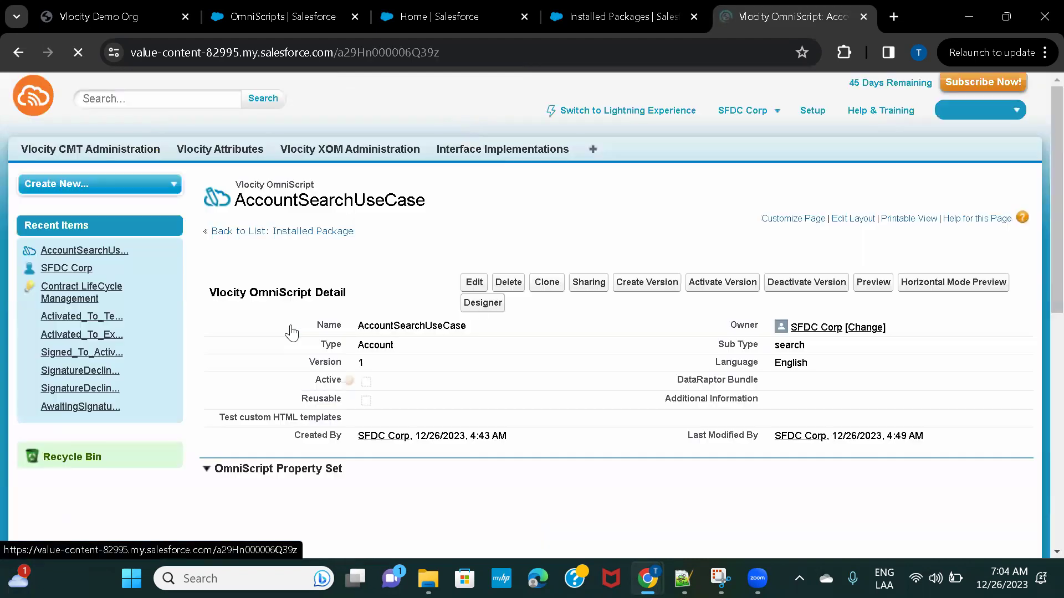
pyautogui.scroll(-1, 630, 366)
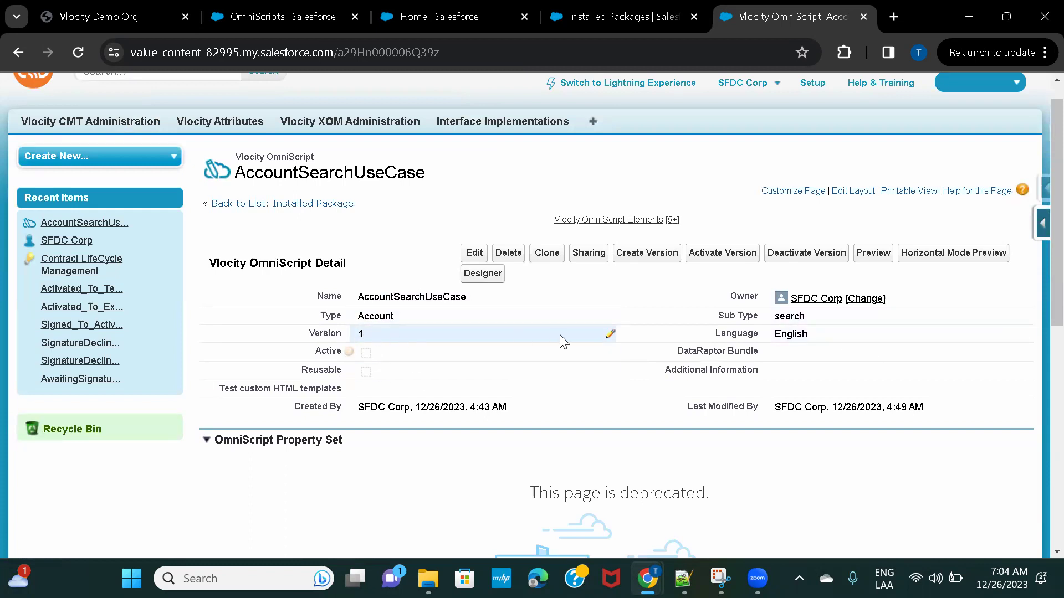
pyautogui.scroll(-3, 562, 341)
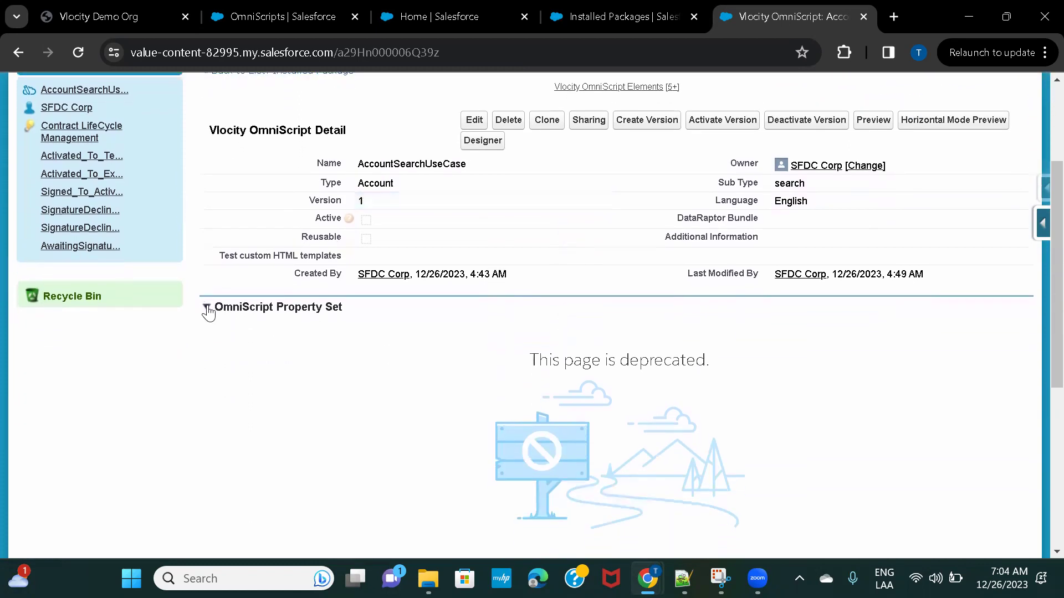
pyautogui.scroll(-8, 368, 399)
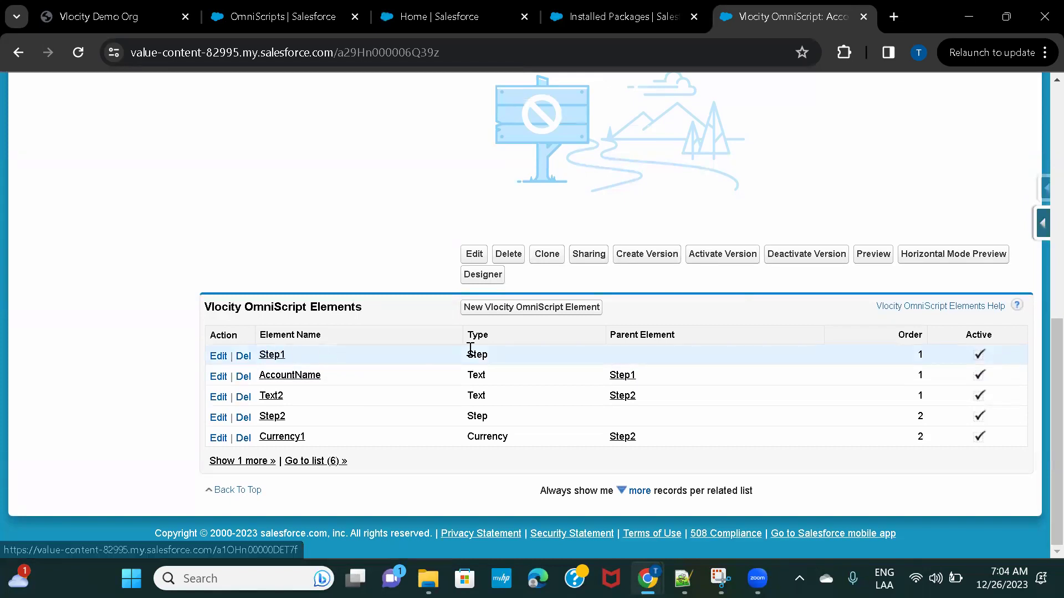
pyautogui.click(330, 463)
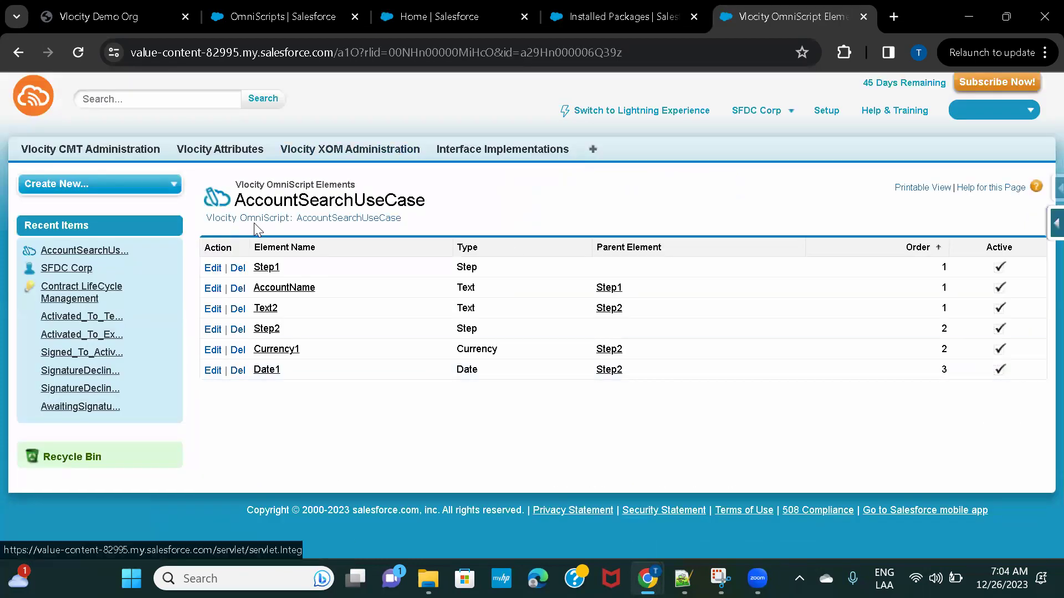
pyautogui.click(266, 220)
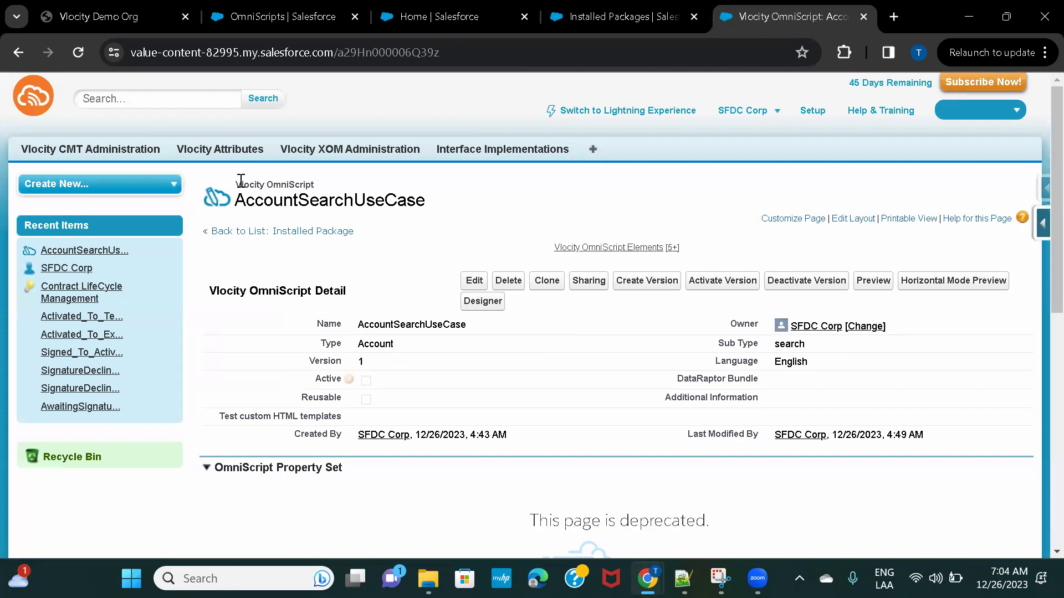
# - Compare the OmniScript record and its related elements with the Step1 and Step2 structure in the designer
pyautogui.tripleClick(299, 180)
pyautogui.click(321, 188)
pyautogui.click(282, 14)
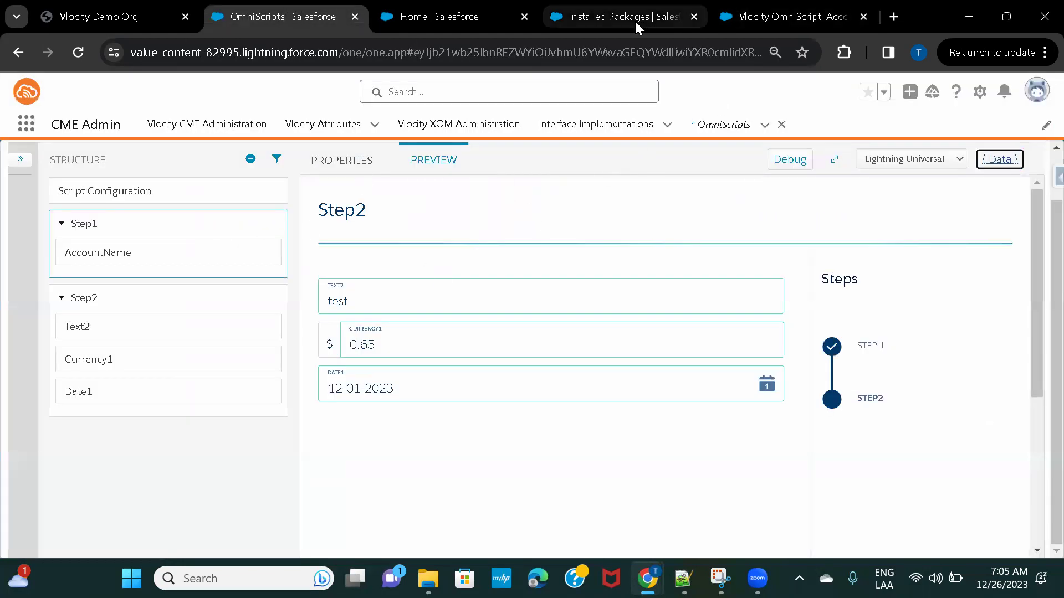
pyautogui.click(741, 18)
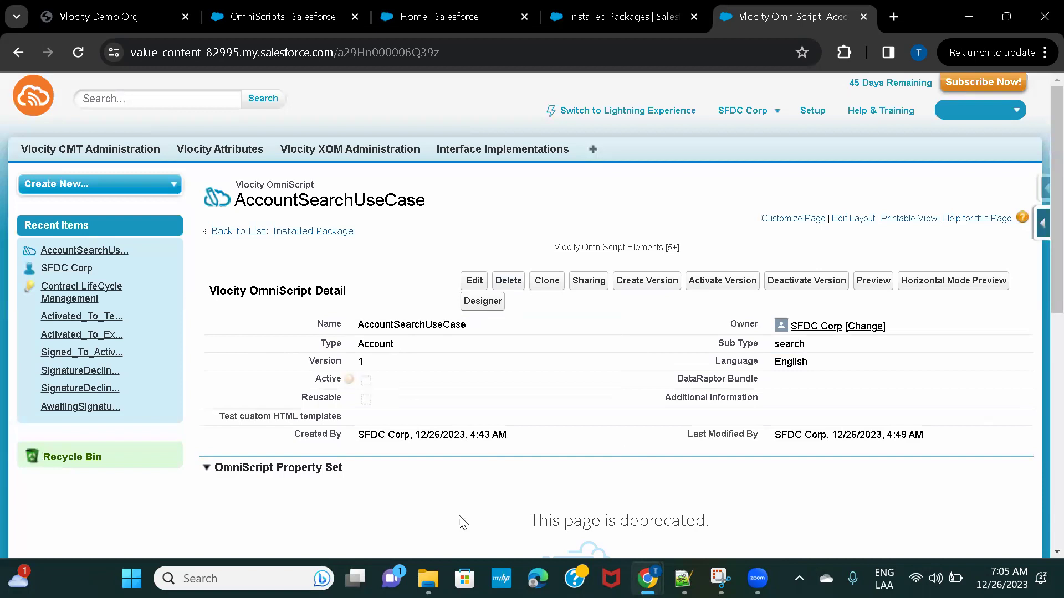
pyautogui.scroll(-6, 408, 446)
pyautogui.scroll(-3, 407, 447)
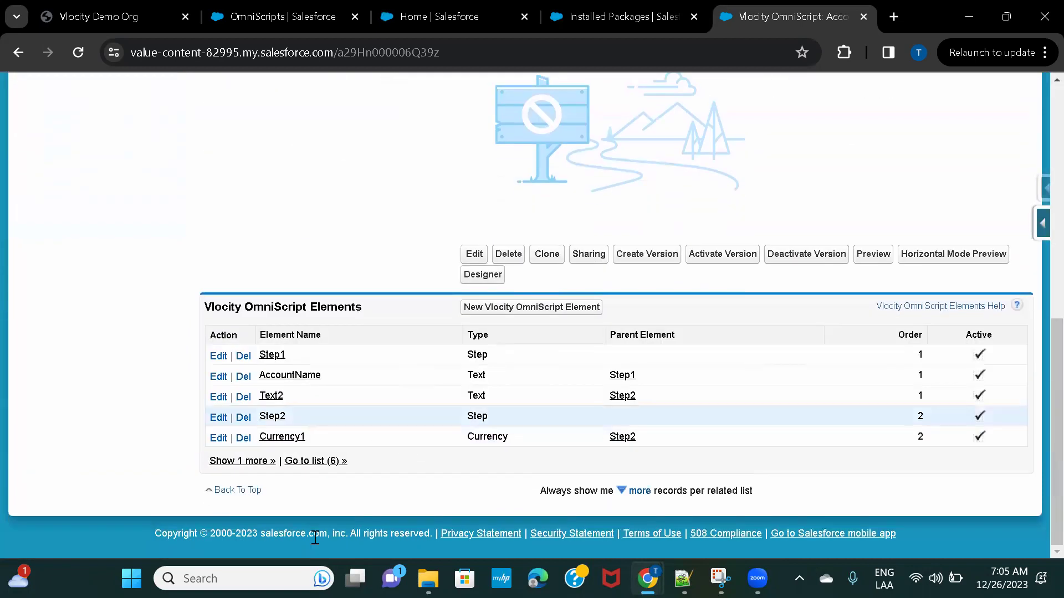
pyautogui.scroll(9, 399, 211)
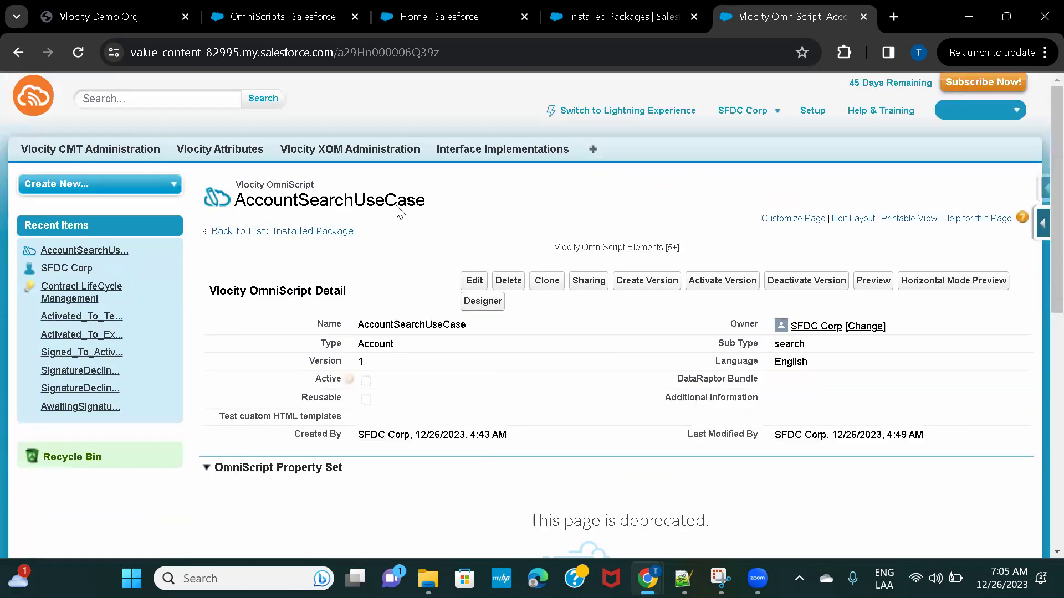
# - Highlight the record's OmniScript object label and show Salesforce Inspector for this record
pyautogui.doubleClick(253, 184)
pyautogui.doubleClick(287, 185)
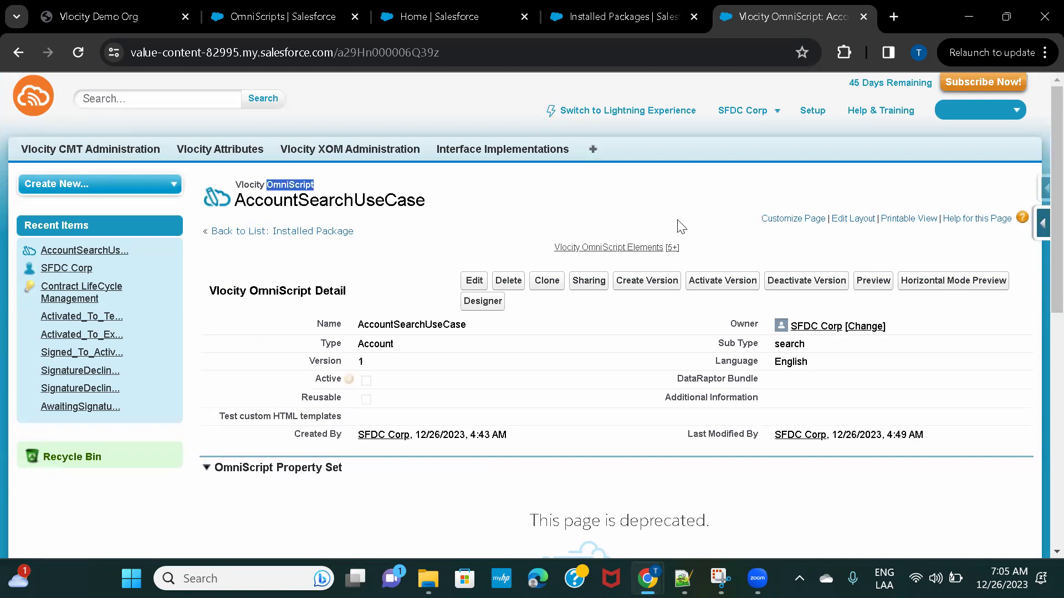
pyautogui.click(1042, 188)
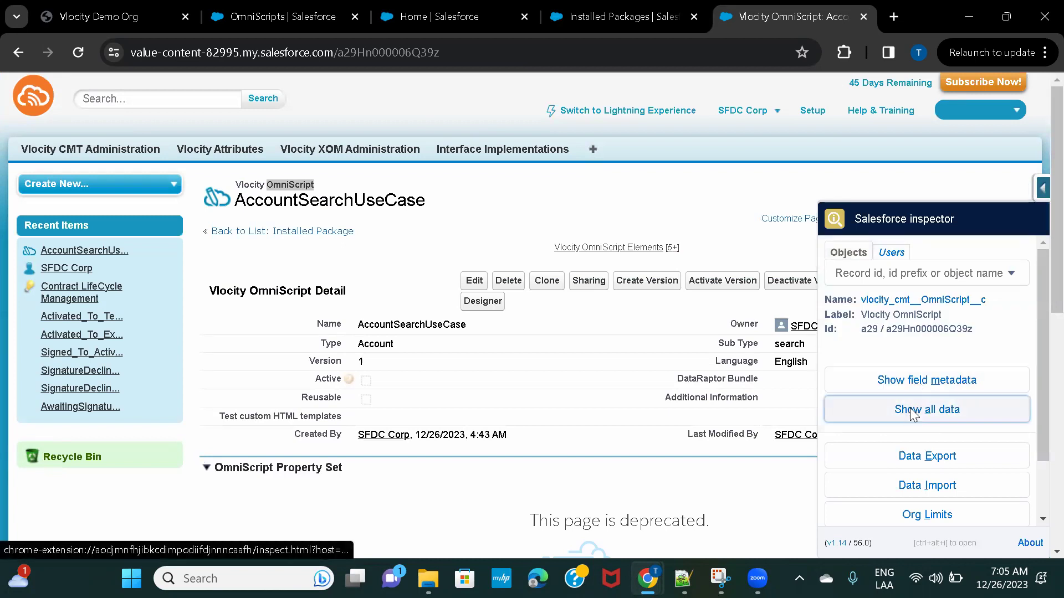
# - Show all data of the AccountSearchUseCase record with Salesforce Inspector in a separate browser tab
pyautogui.rightClick(911, 410)
pyautogui.click(769, 229)
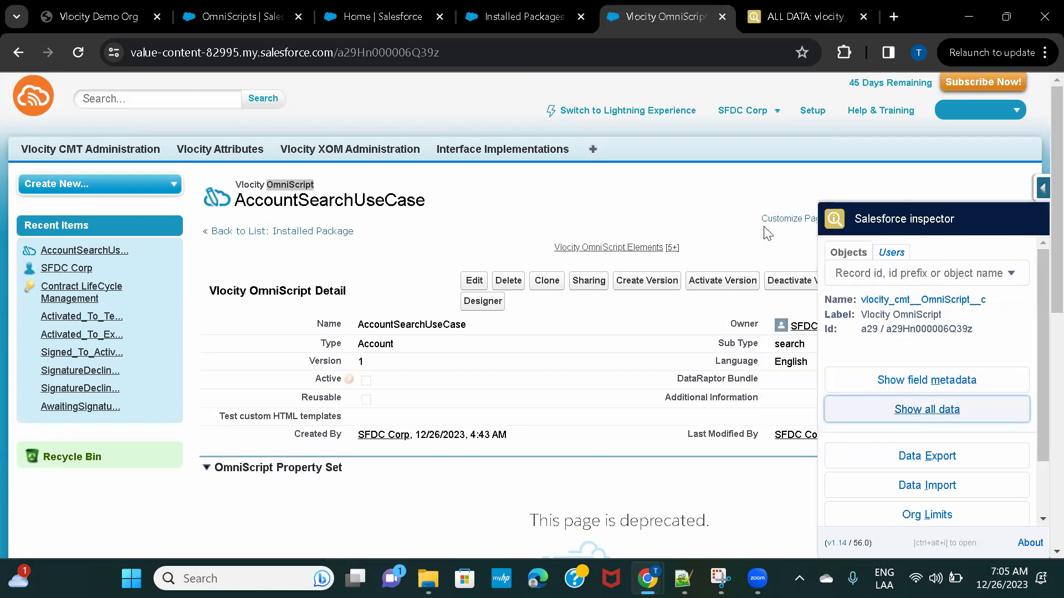
pyautogui.click(763, 13)
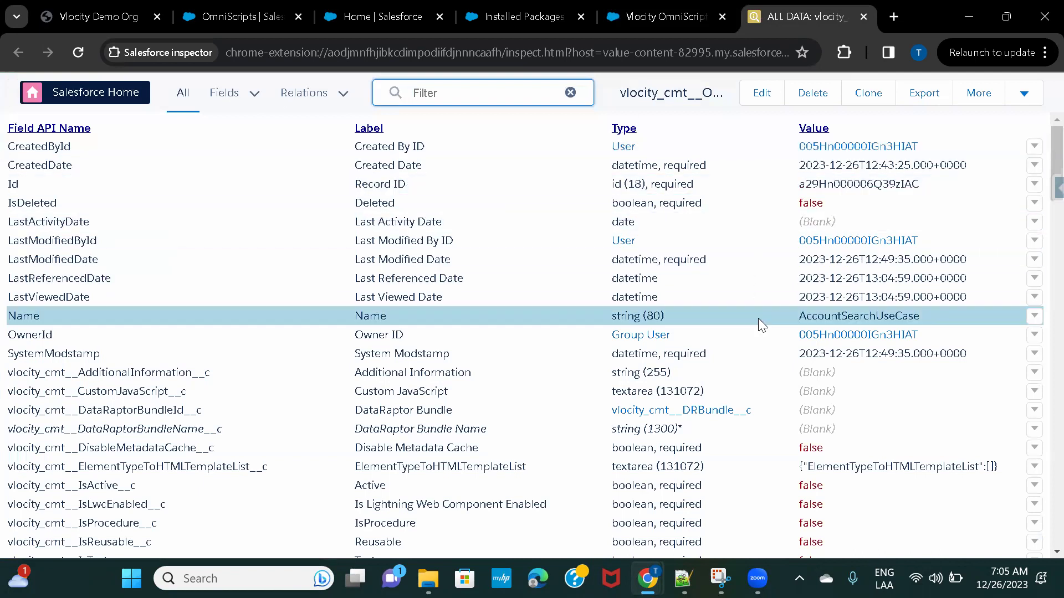
# - Examine the record's field API names, types and values, including the JSON stored in the Property Set field
pyautogui.scroll(-1, 759, 320)
pyautogui.scroll(-8, 759, 325)
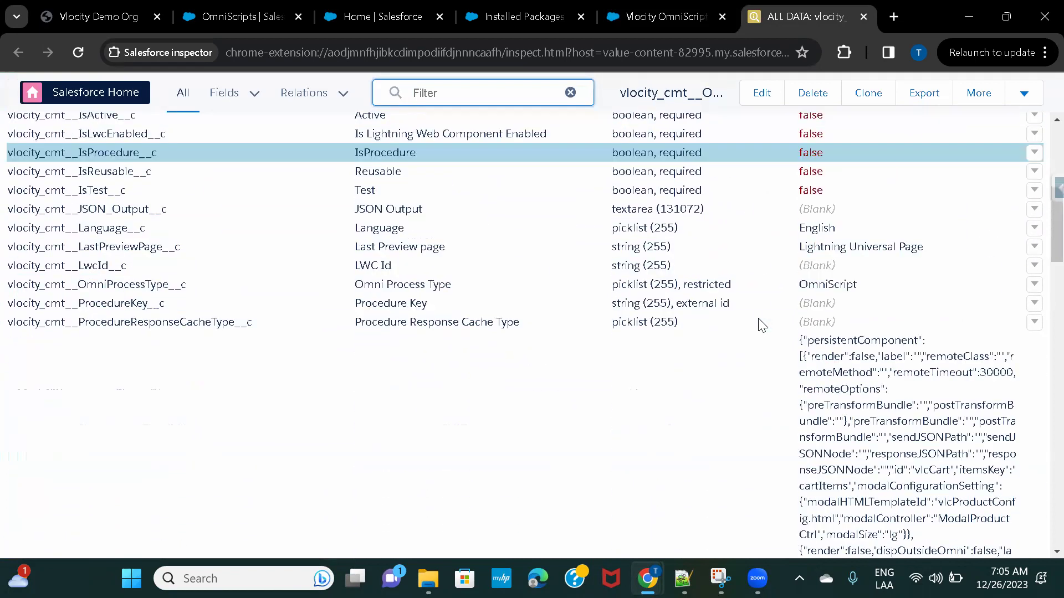
pyautogui.scroll(-3, 669, 337)
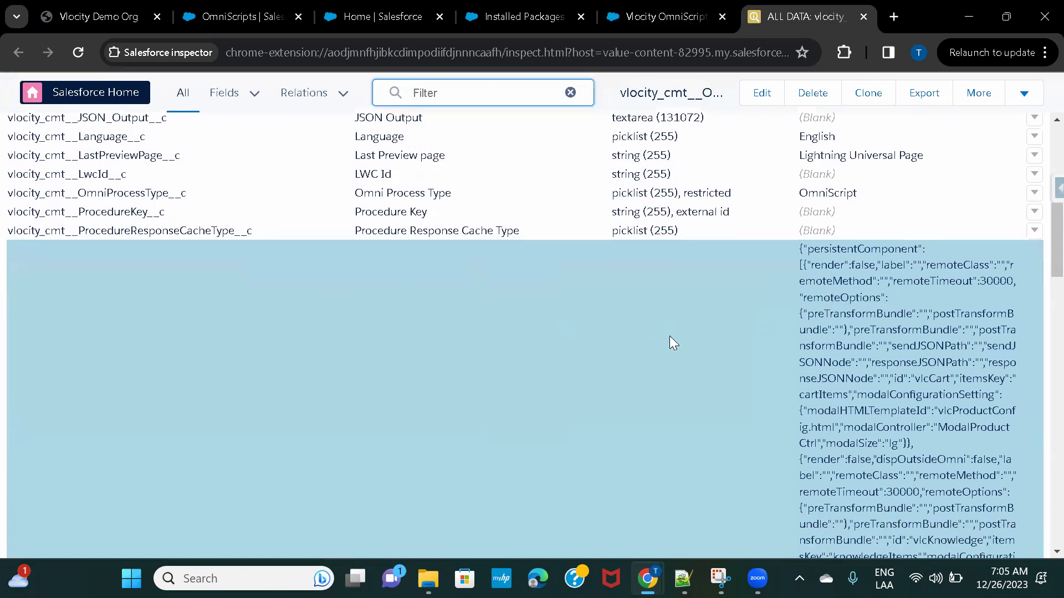
pyautogui.scroll(-3, 669, 336)
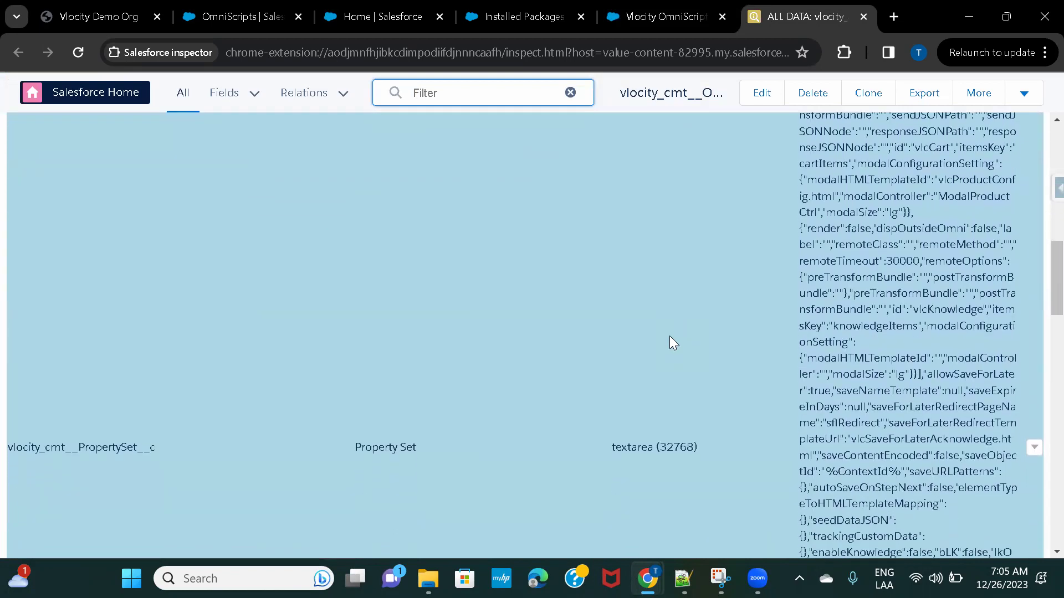
pyautogui.scroll(-6, 669, 337)
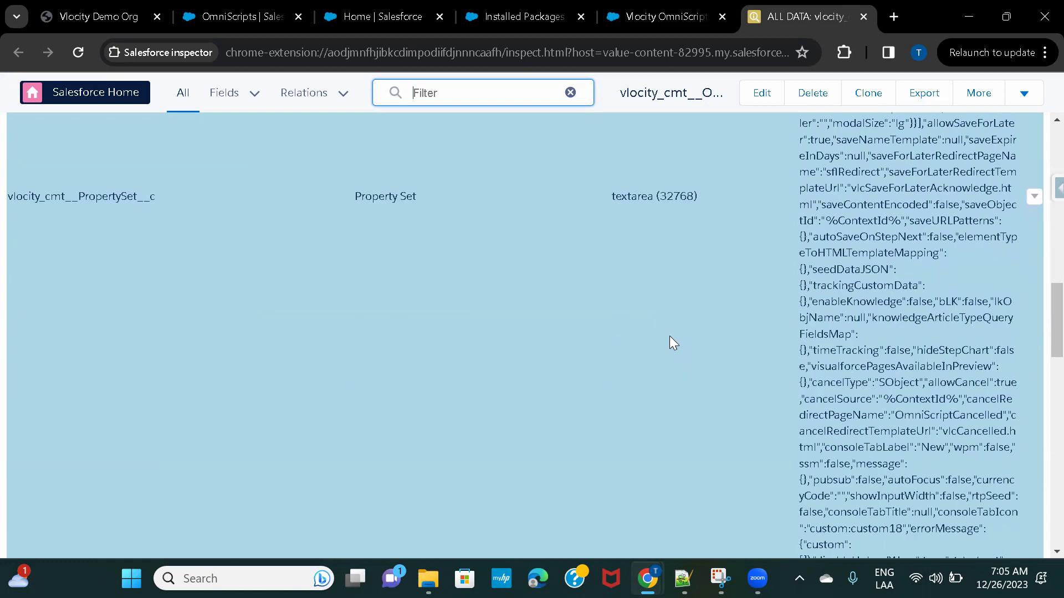
pyautogui.scroll(-3, 669, 337)
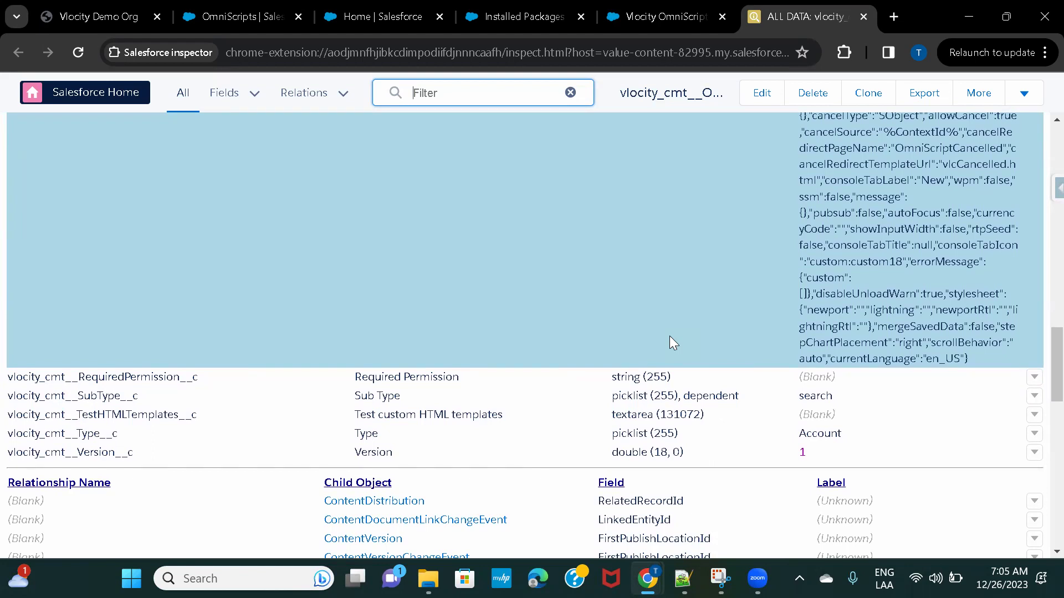
pyautogui.scroll(7, 669, 336)
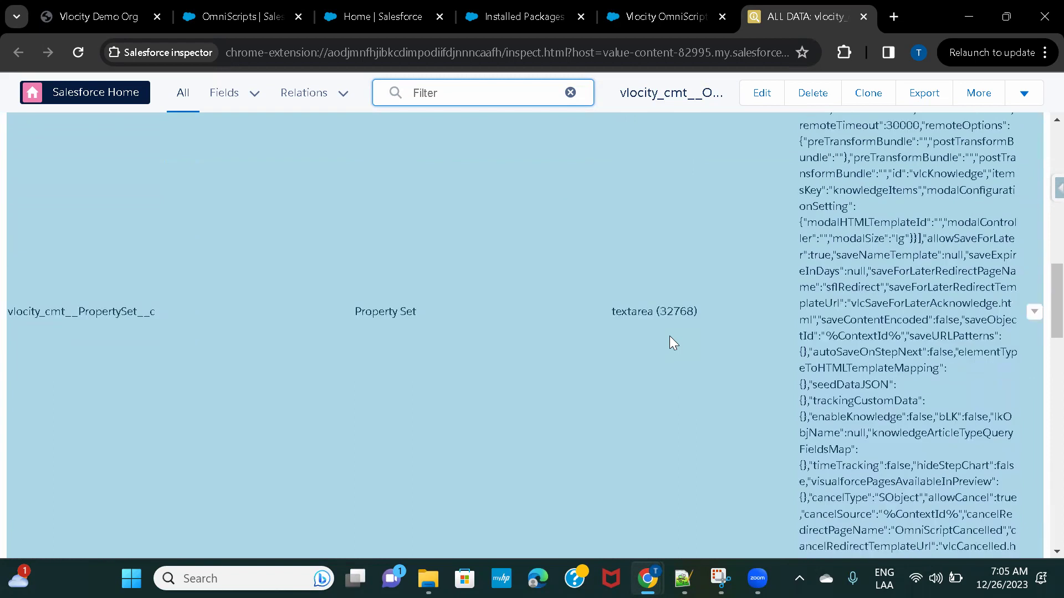
pyautogui.scroll(1, 670, 336)
pyautogui.scroll(5, 784, 284)
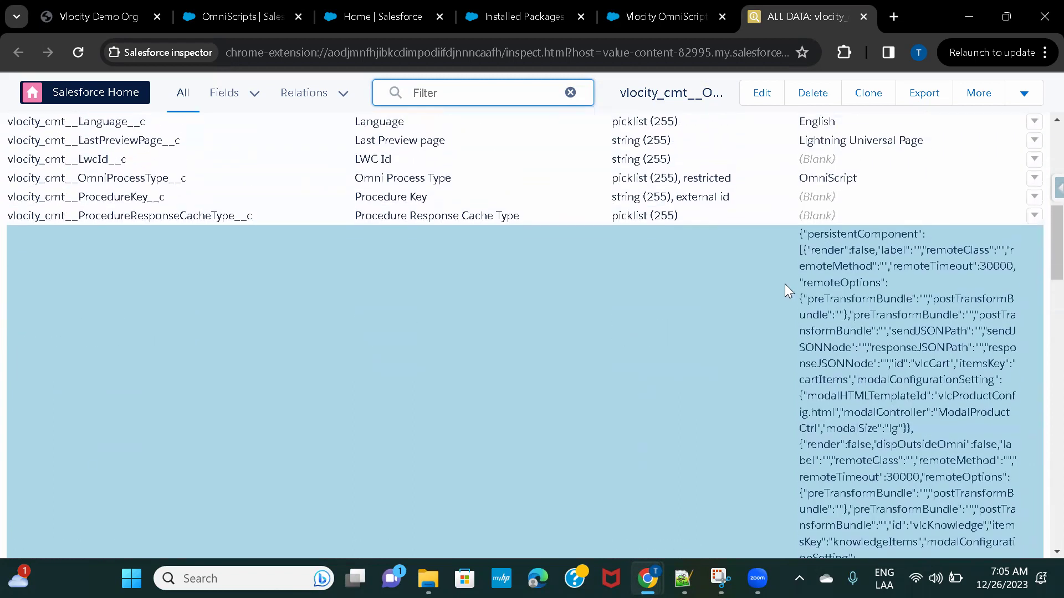
pyautogui.scroll(2, 784, 284)
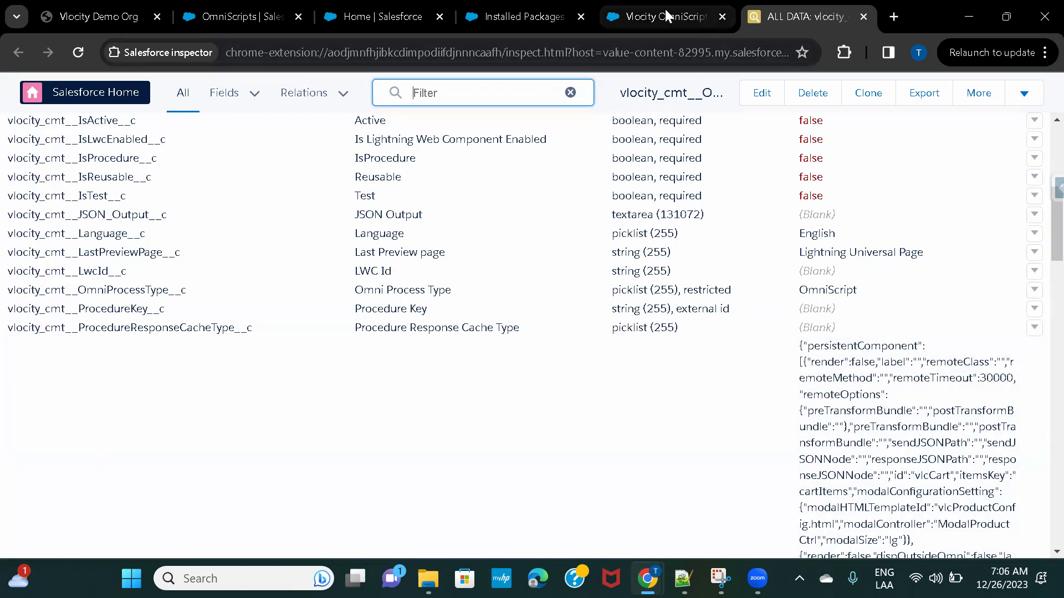
# - Return to the AccountSearchUseCase record, close the inspector and review the related Vlocity OmniScript Elements and record details
pyautogui.click(664, 16)
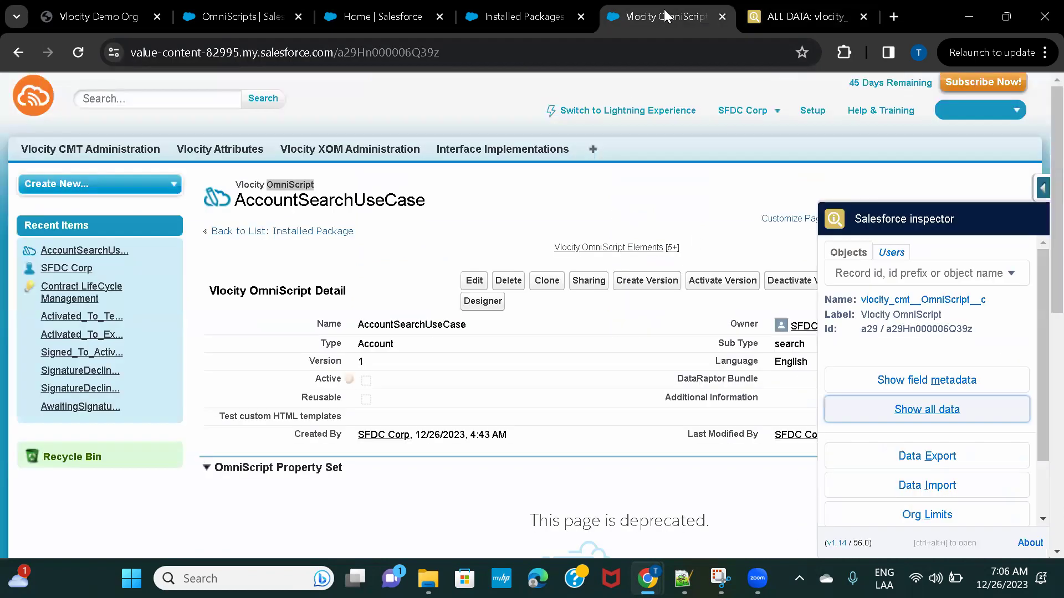
pyautogui.scroll(-5, 492, 393)
pyautogui.scroll(-3, 375, 415)
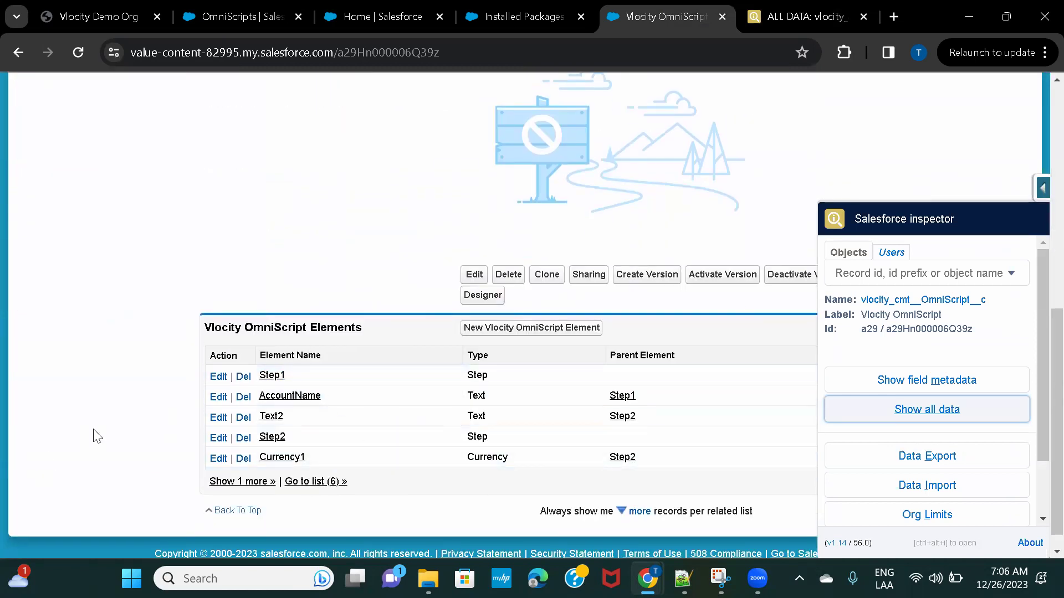
pyautogui.click(120, 426)
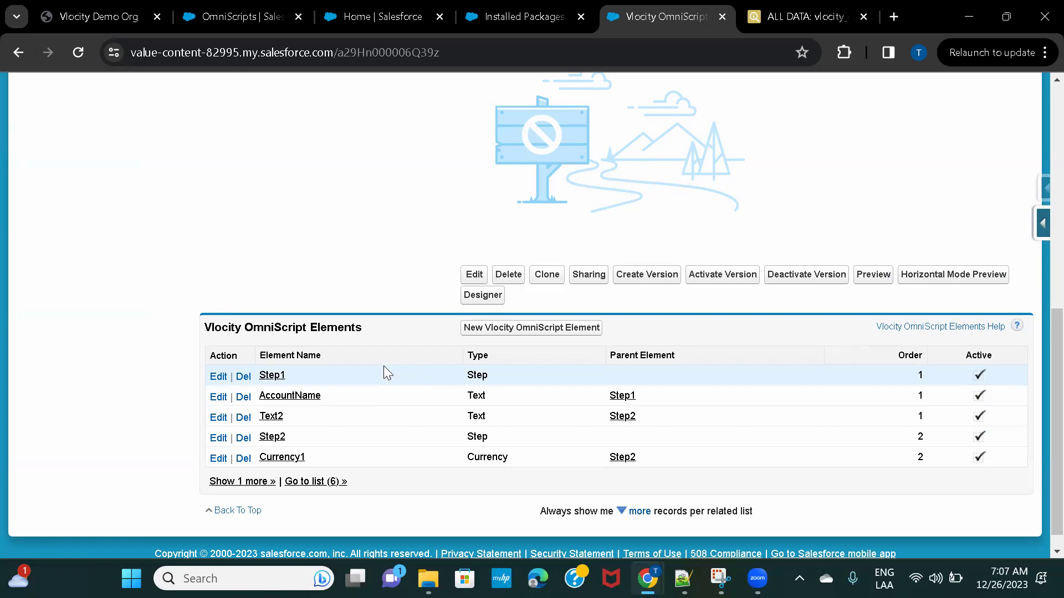
pyautogui.scroll(10, 384, 365)
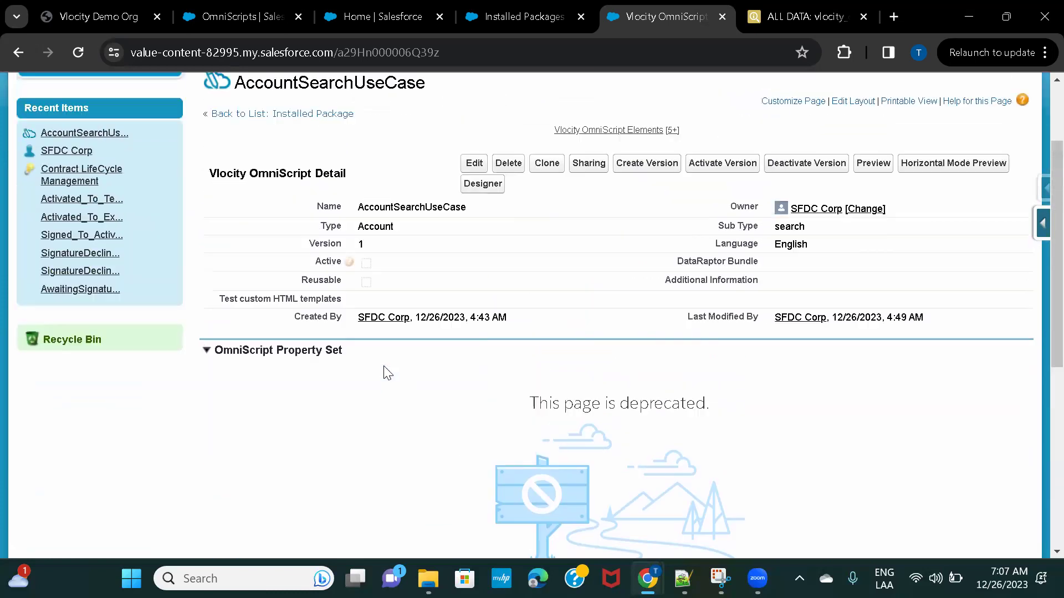
# - Switch back to the OmniScript designer, expand the available components and look through the Inputs group
pyautogui.click(225, 18)
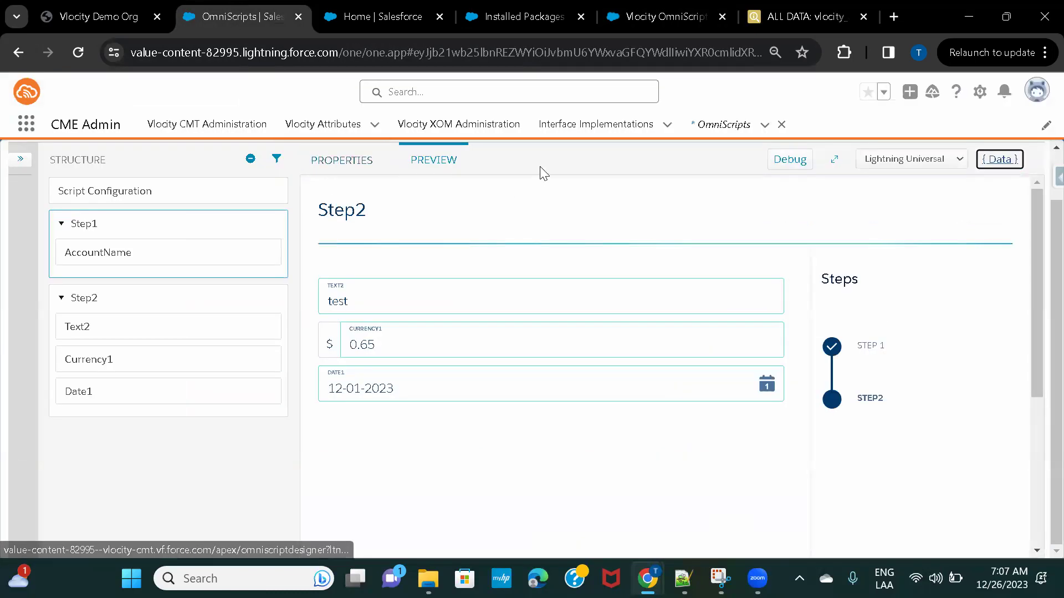
pyautogui.scroll(1, 539, 171)
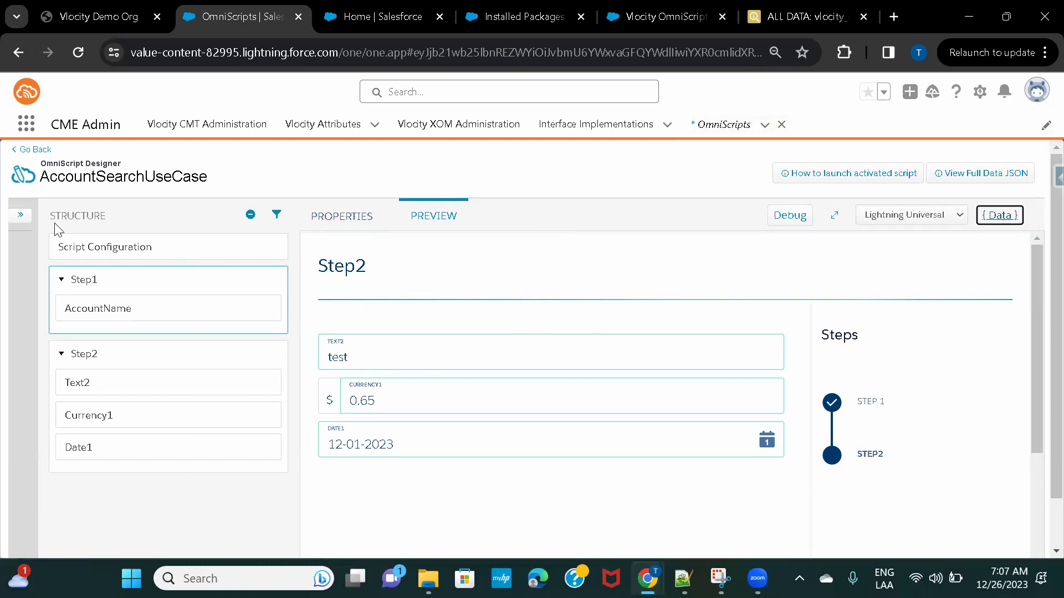
pyautogui.click(20, 217)
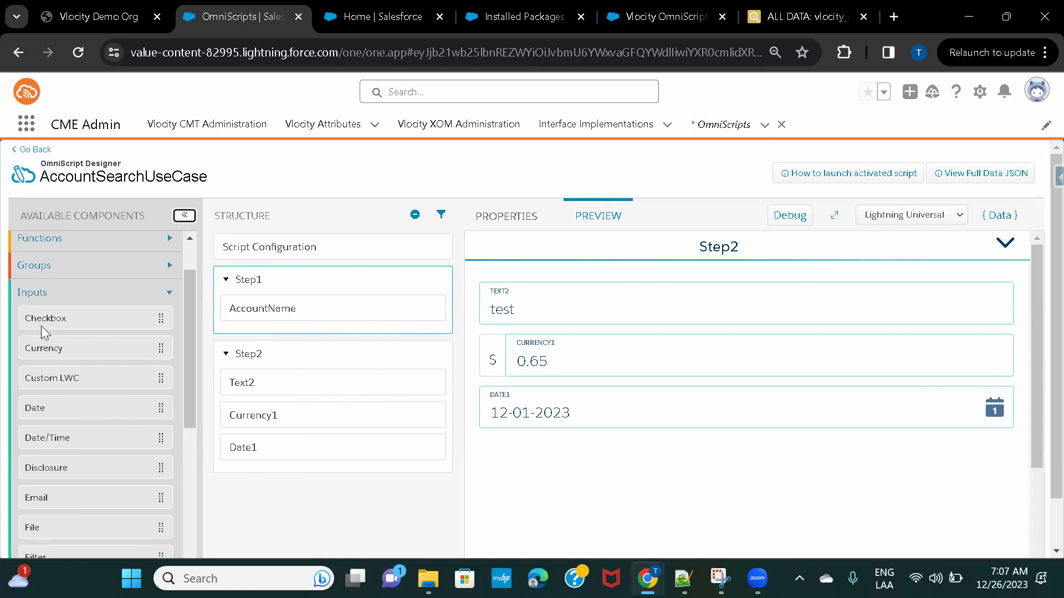
pyautogui.scroll(-1, 61, 271)
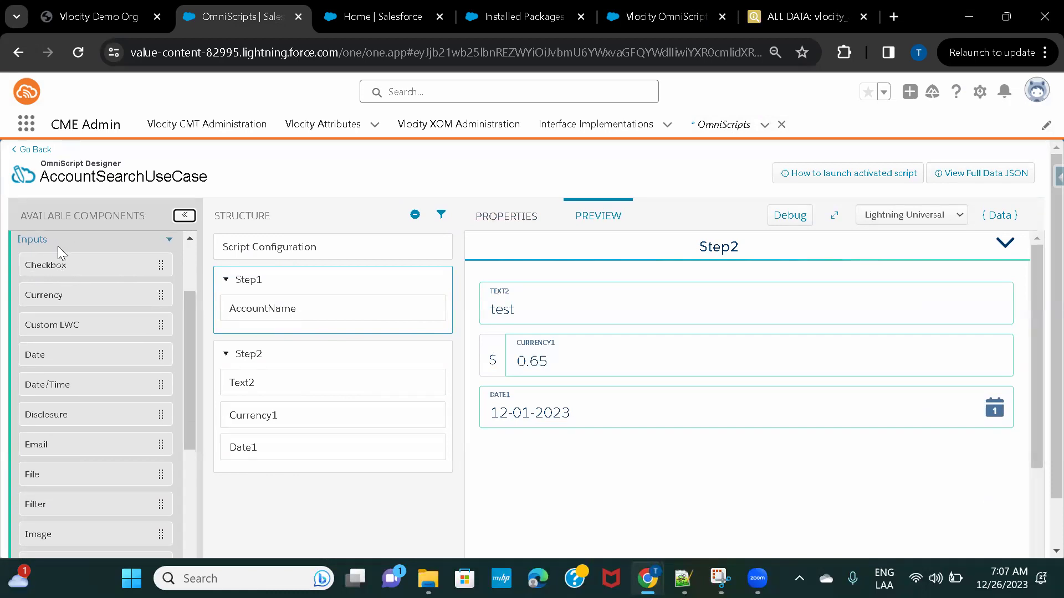
pyautogui.scroll(-6, 83, 483)
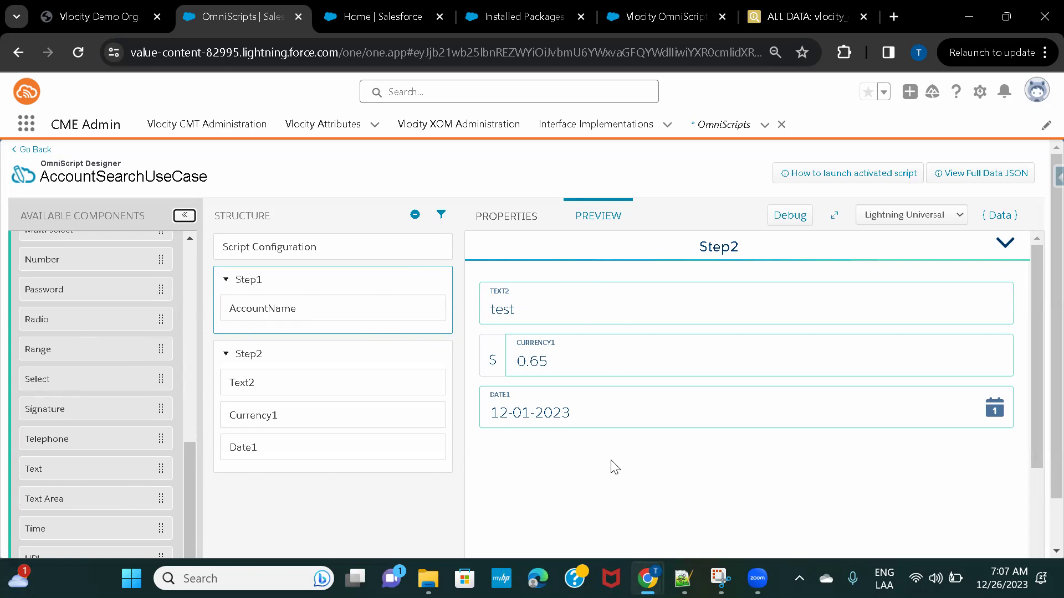
pyautogui.scroll(-5, 611, 460)
pyautogui.scroll(5, 612, 466)
# - Go back to the OmniScripts list, expand Account/search and show the actions available for AccountSearchUseCase (Version 1)
pyautogui.click(723, 125)
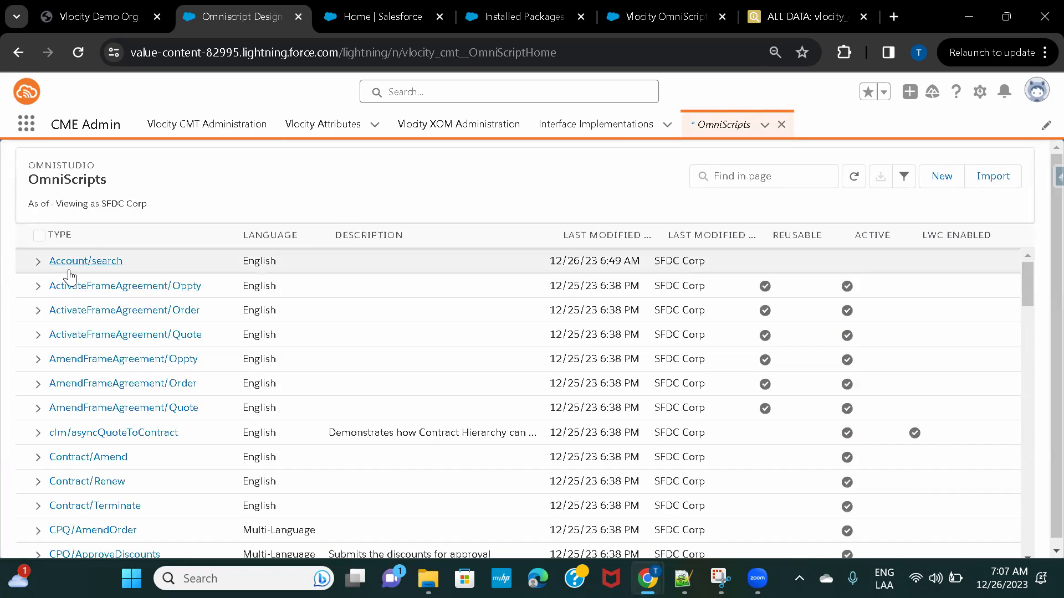
pyautogui.click(38, 262)
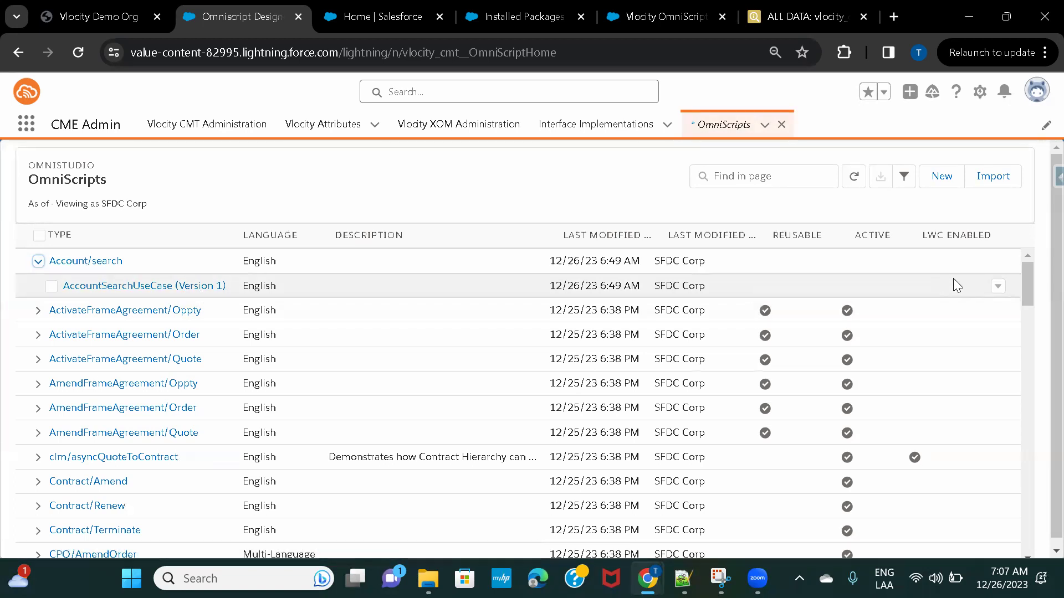
pyautogui.click(998, 288)
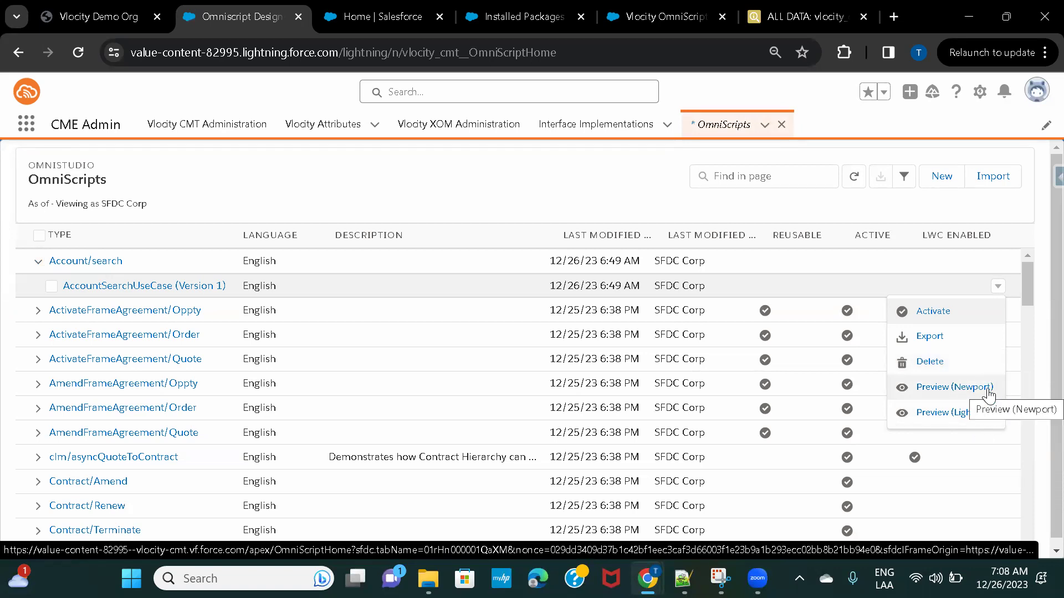
# - Create a new version from AccountSearchUseCase (Version 1), check its version number and list the Account/search versions
pyautogui.click(122, 288)
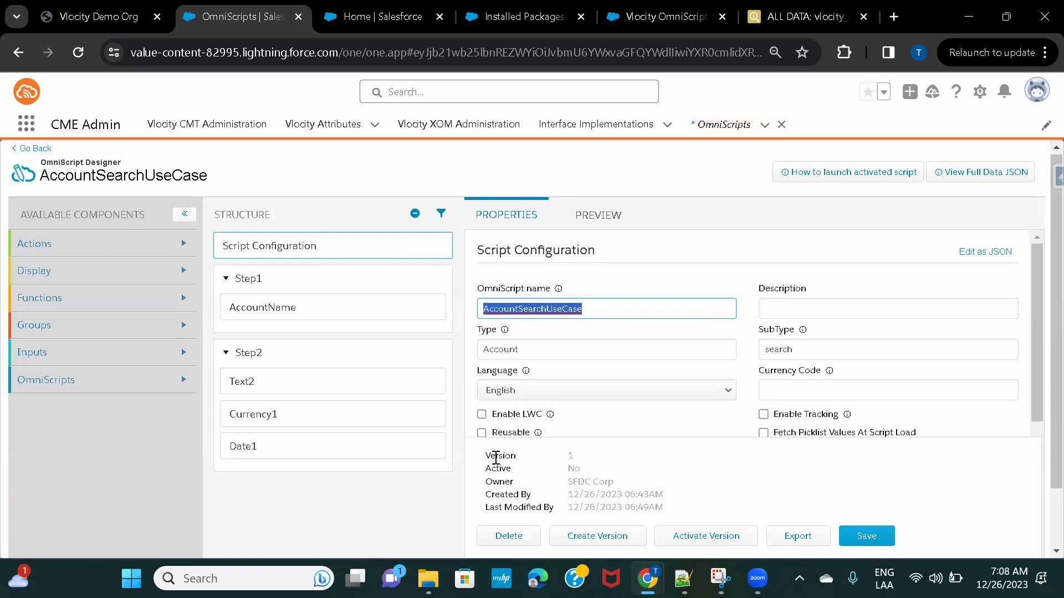
pyautogui.click(582, 536)
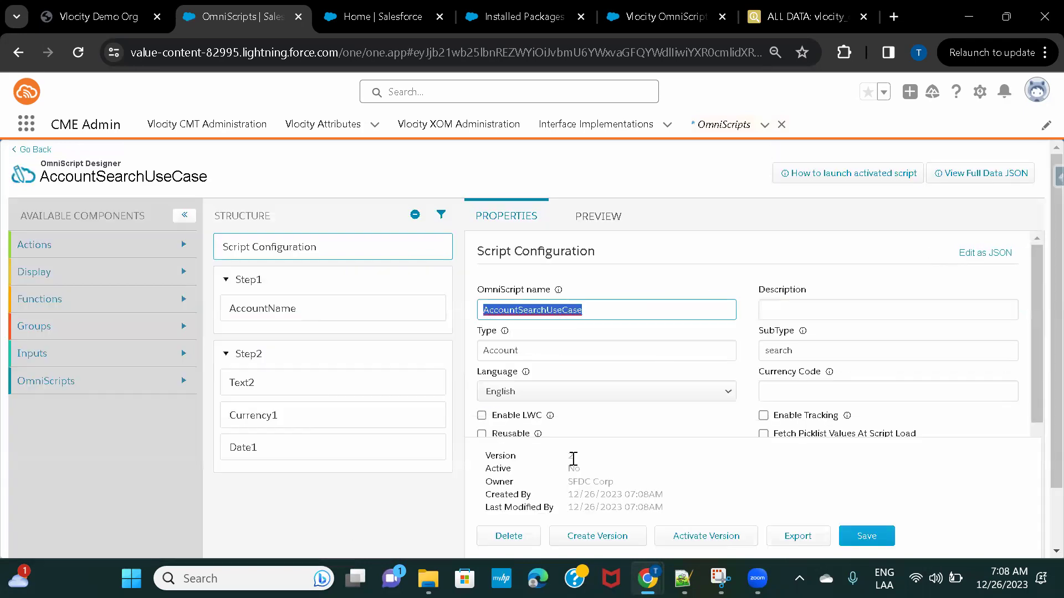
pyautogui.moveTo(574, 459); pyautogui.dragTo(565, 457)
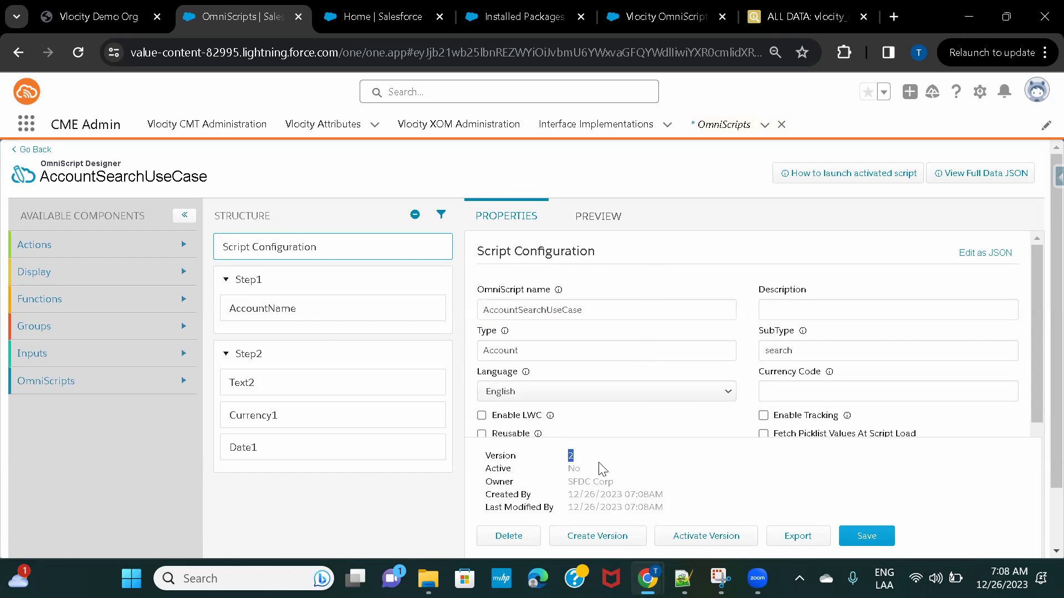
pyautogui.click(570, 464)
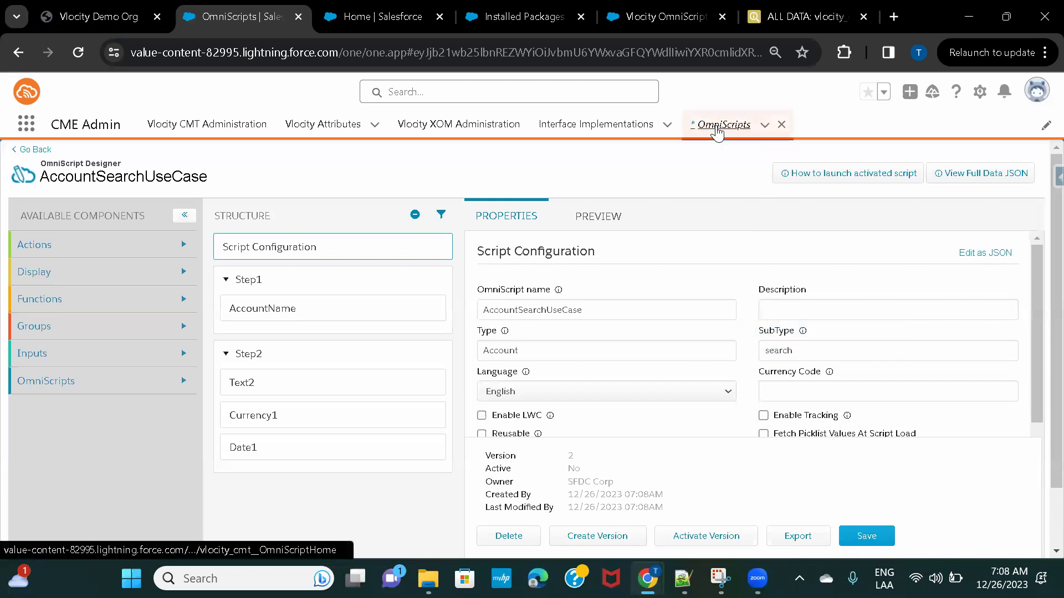
pyautogui.click(718, 125)
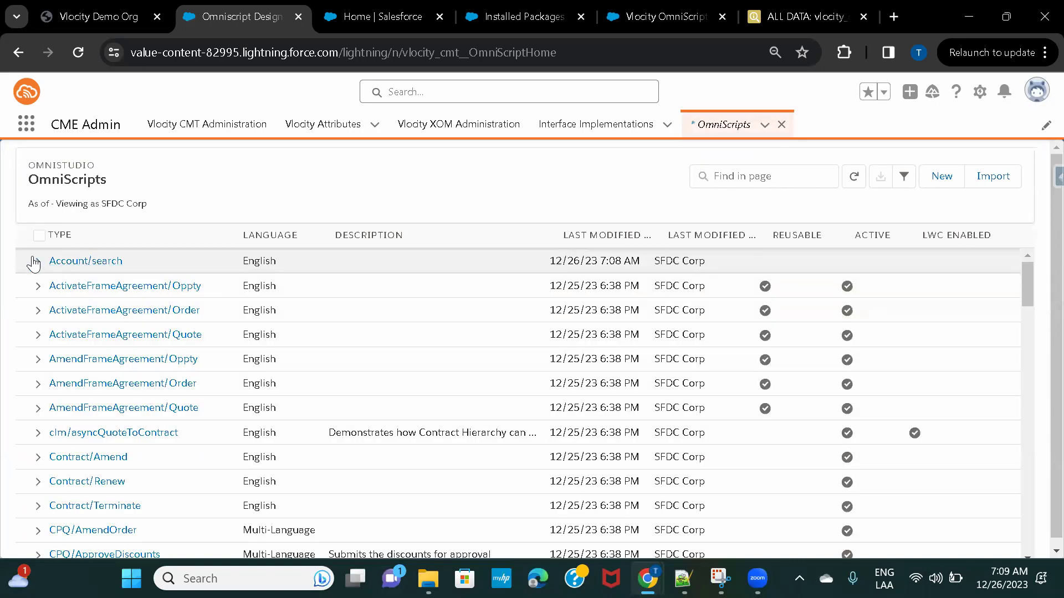
pyautogui.click(35, 261)
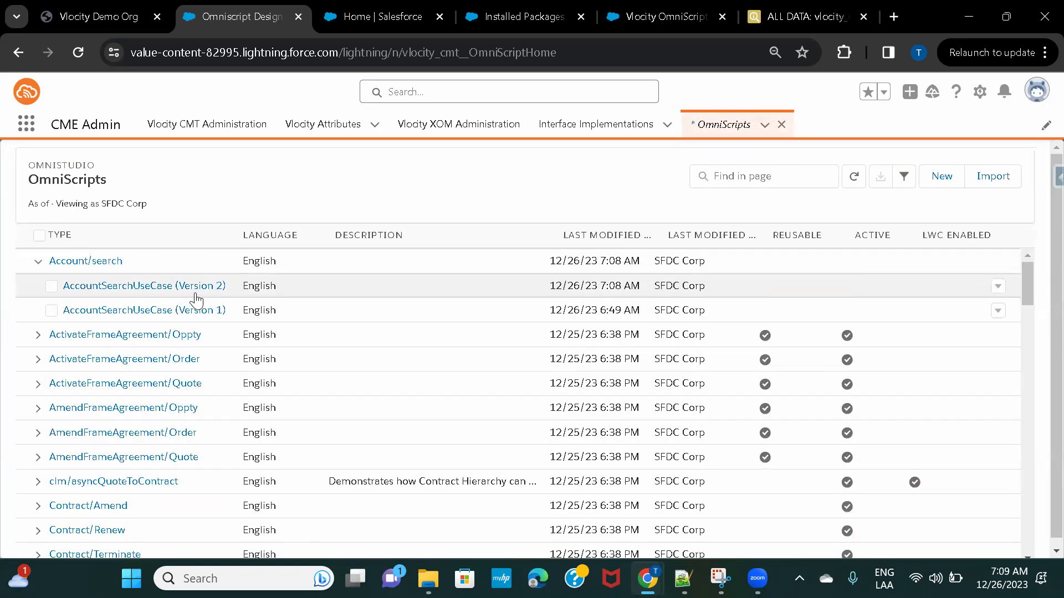